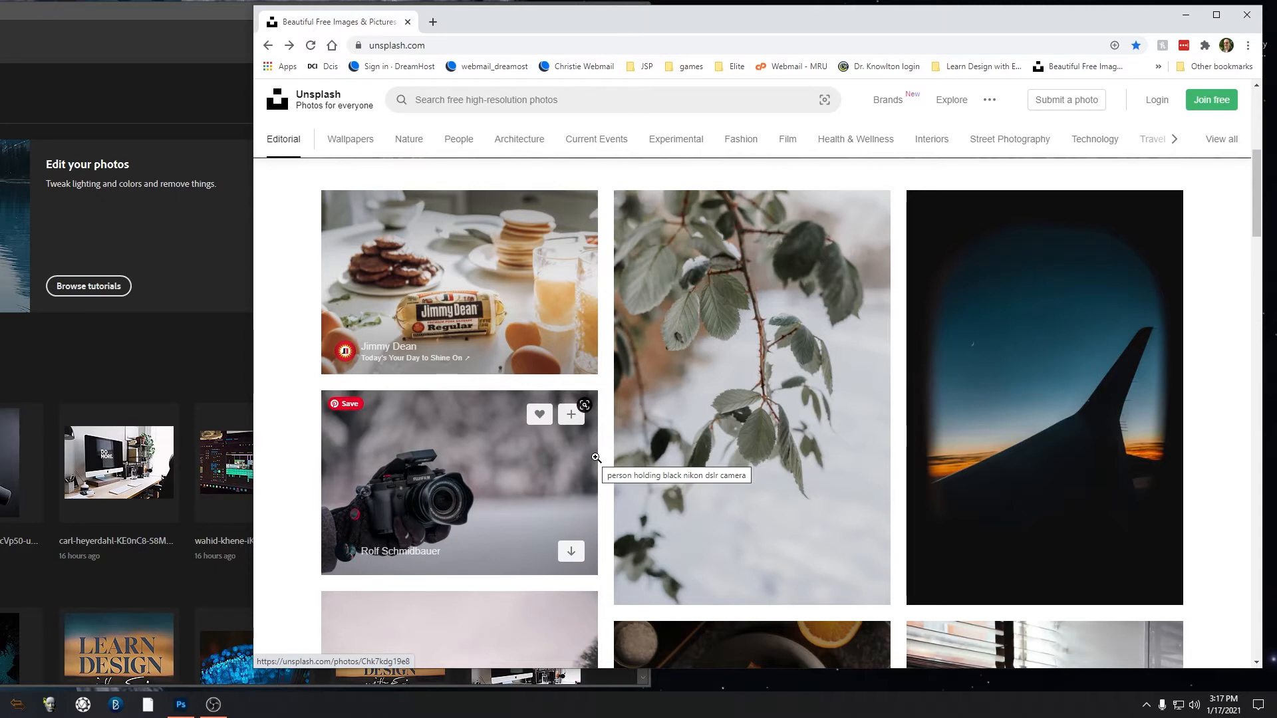
- Open gettyimages.com in a new browser tab and look over its home page
click(433, 21)
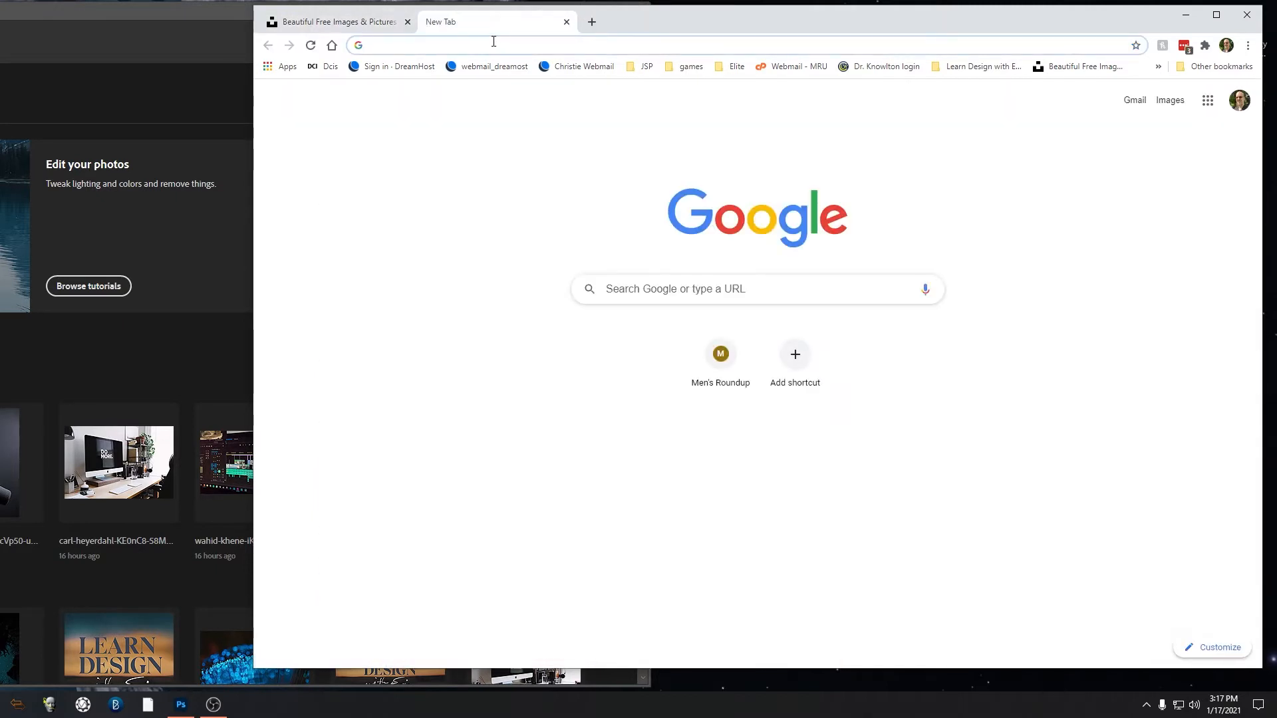
text(gettyimages.com)
key(Return)
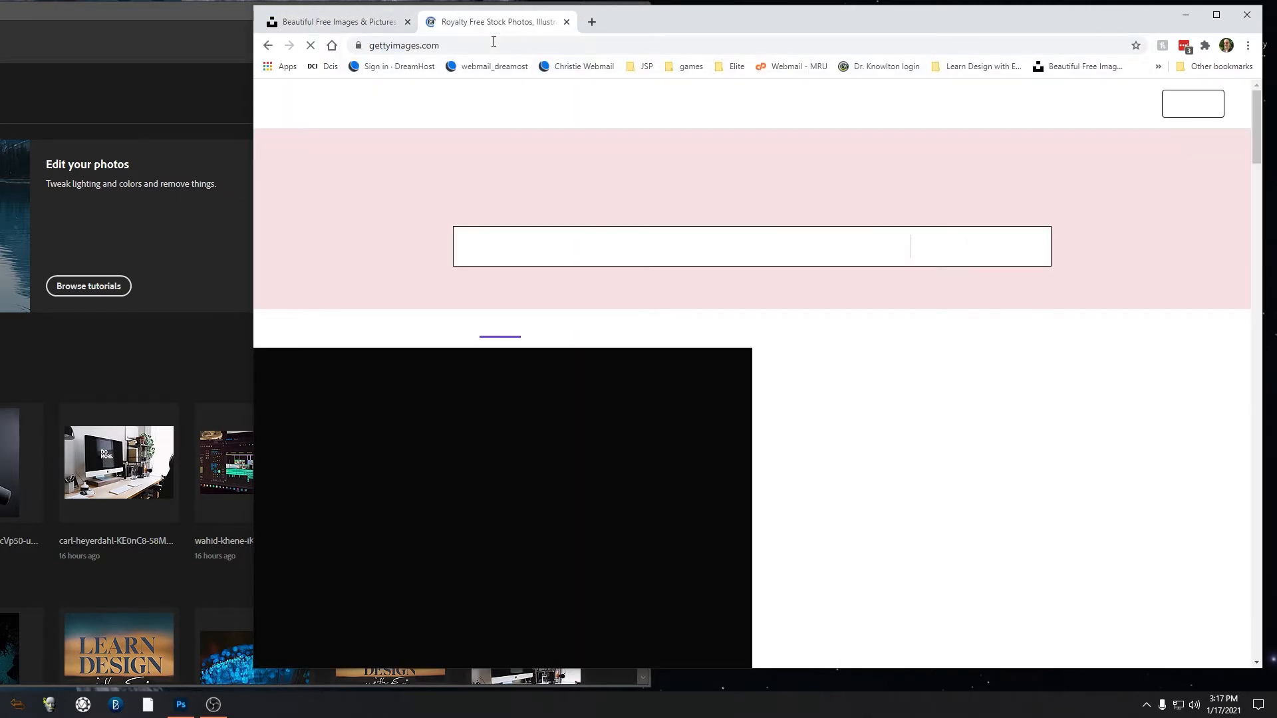
scroll(968, 449, down, 8)
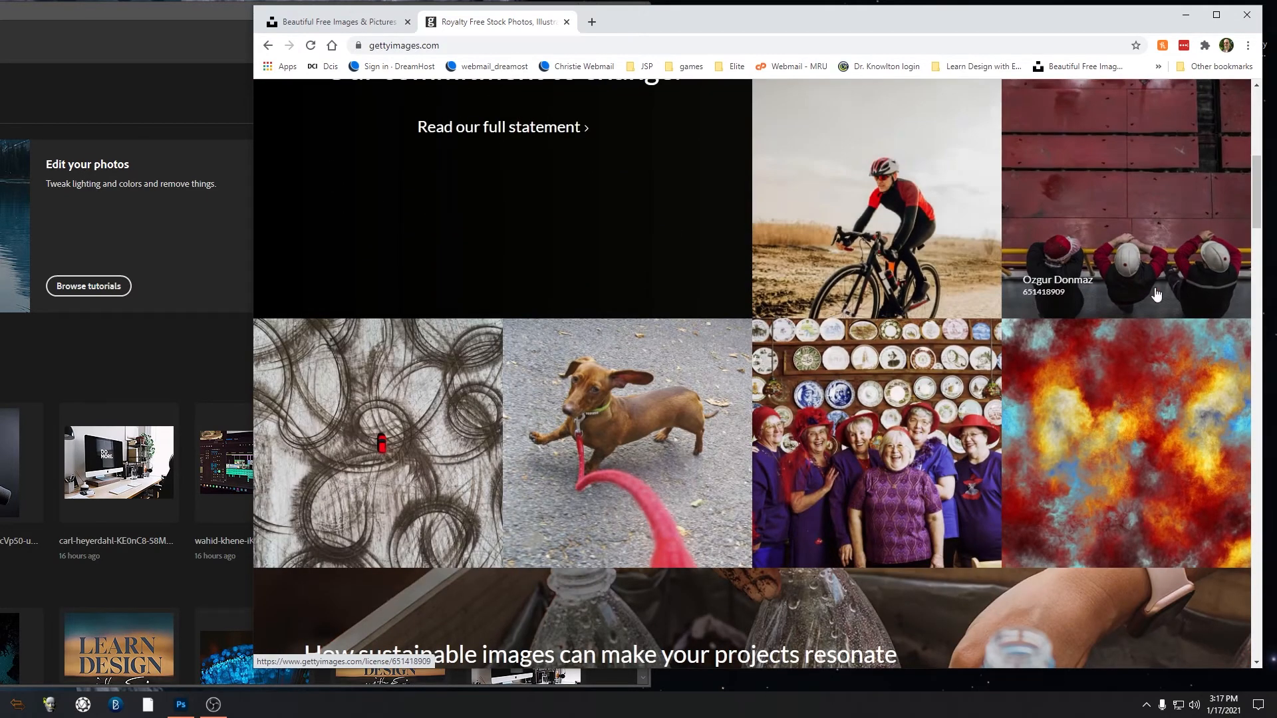
scroll(698, 299, up, 8)
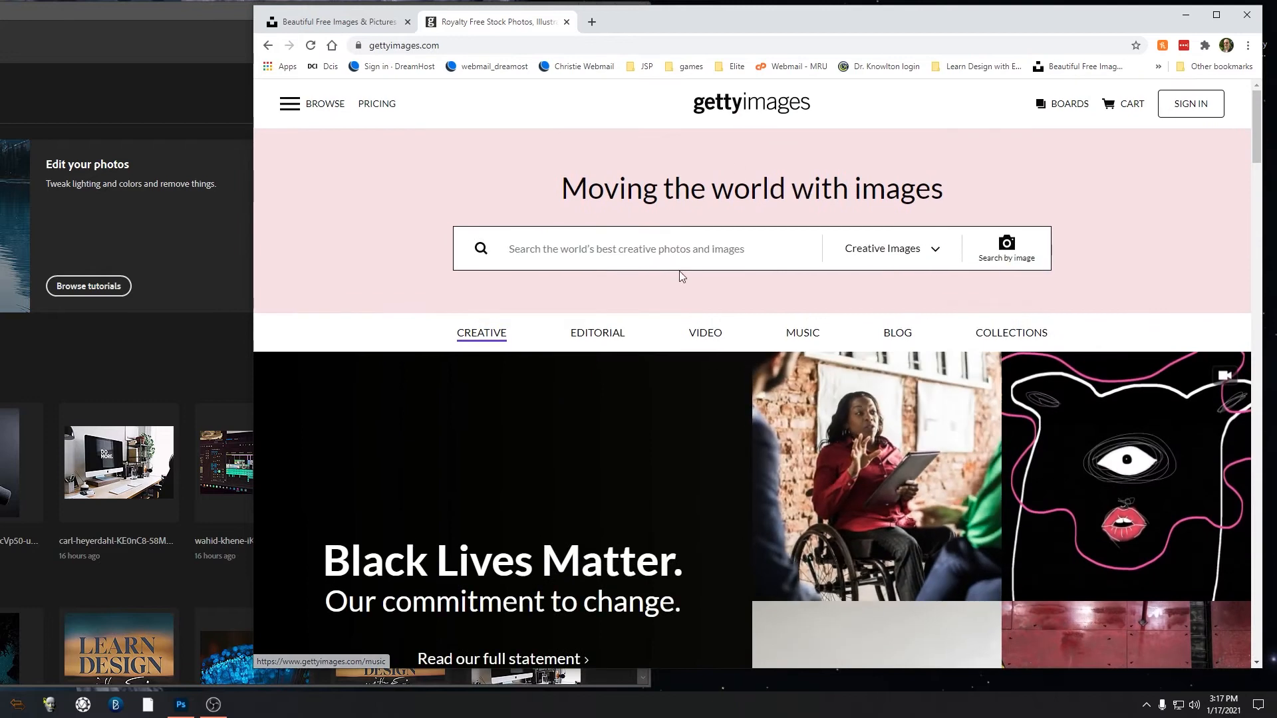
- Search Getty Images for "family photo"
click(643, 255)
text(fami)
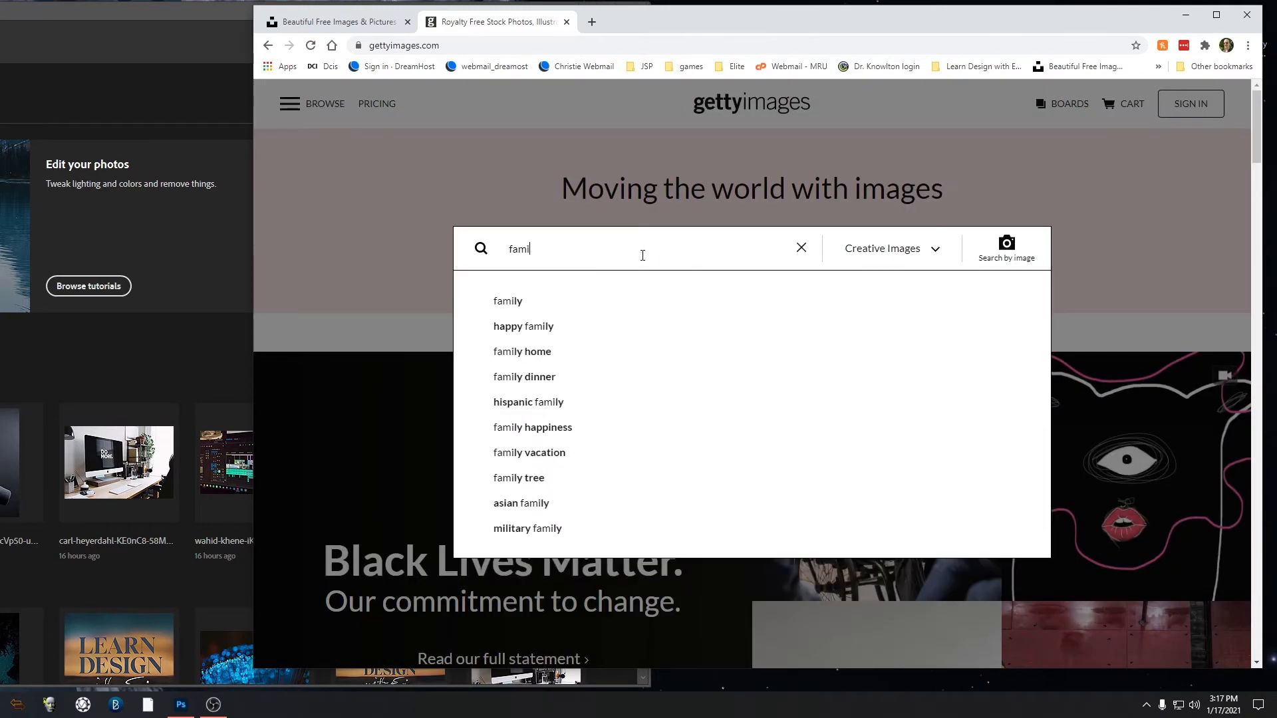
text(ly photo)
key(Return)
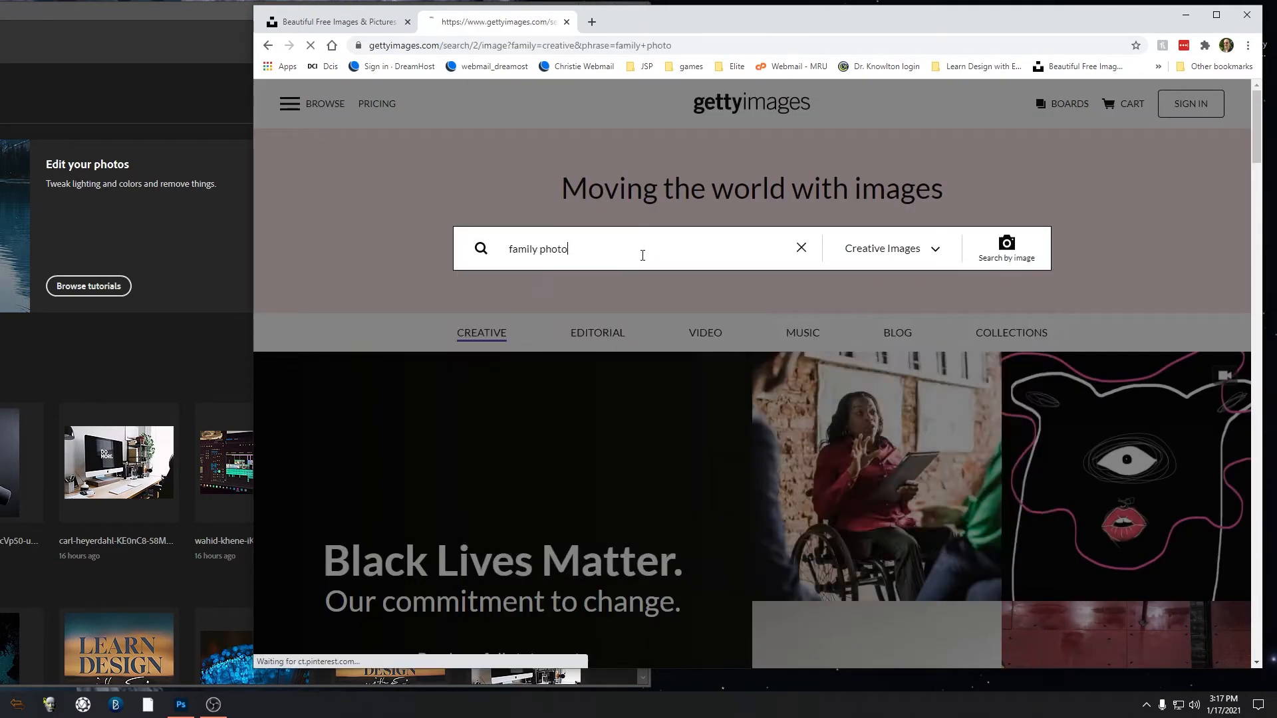
- Examine the family photos on the first page of search results, down to the page footer
scroll(1022, 416, down, 5)
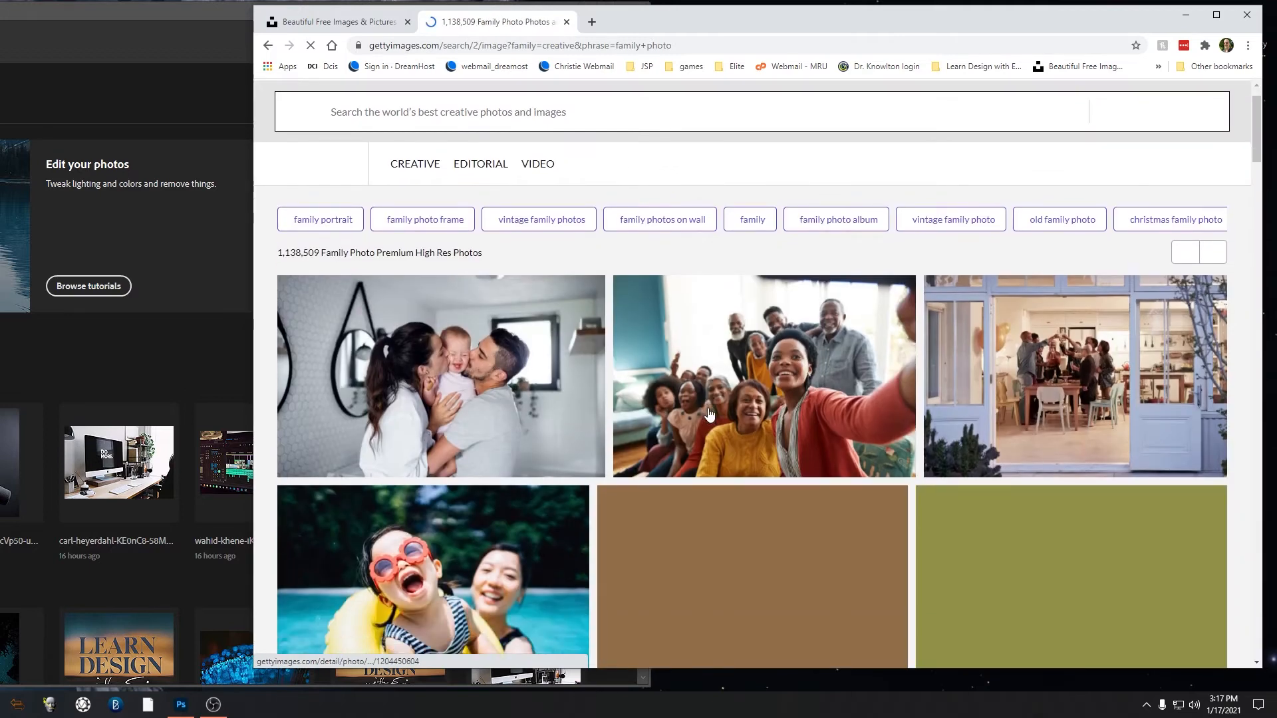
scroll(1022, 415, down, 6)
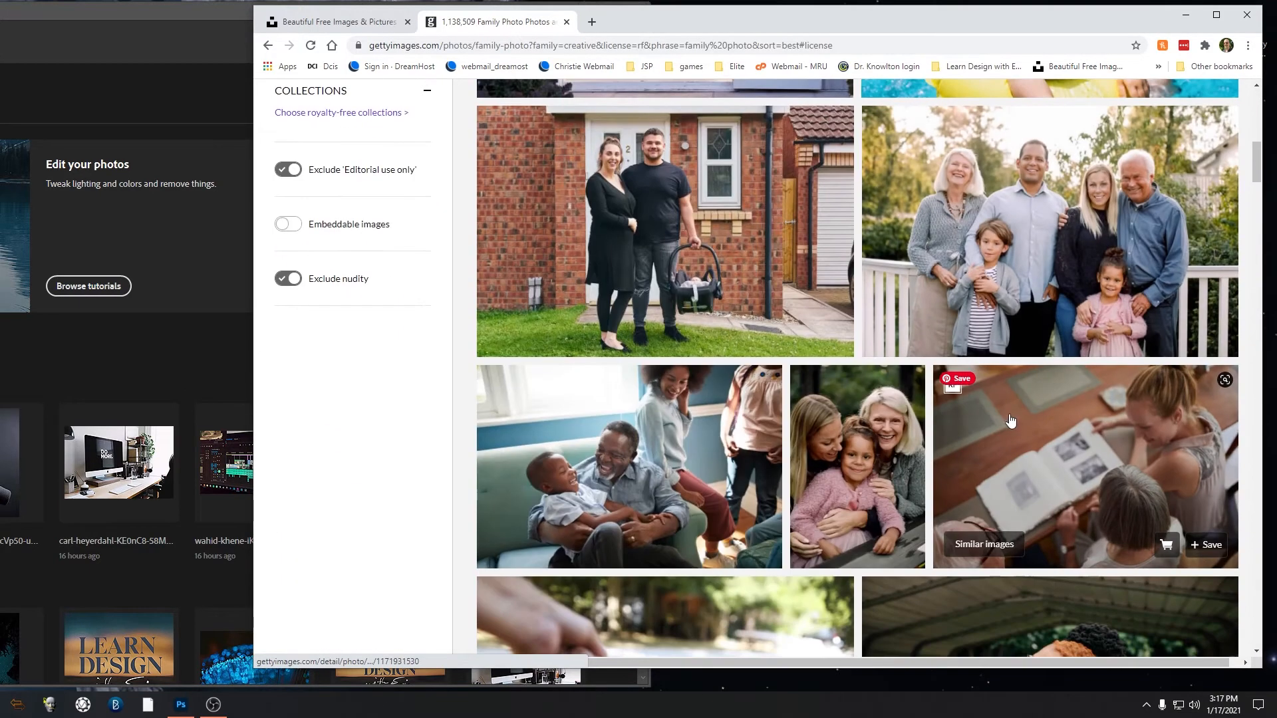
scroll(988, 426, down, 7)
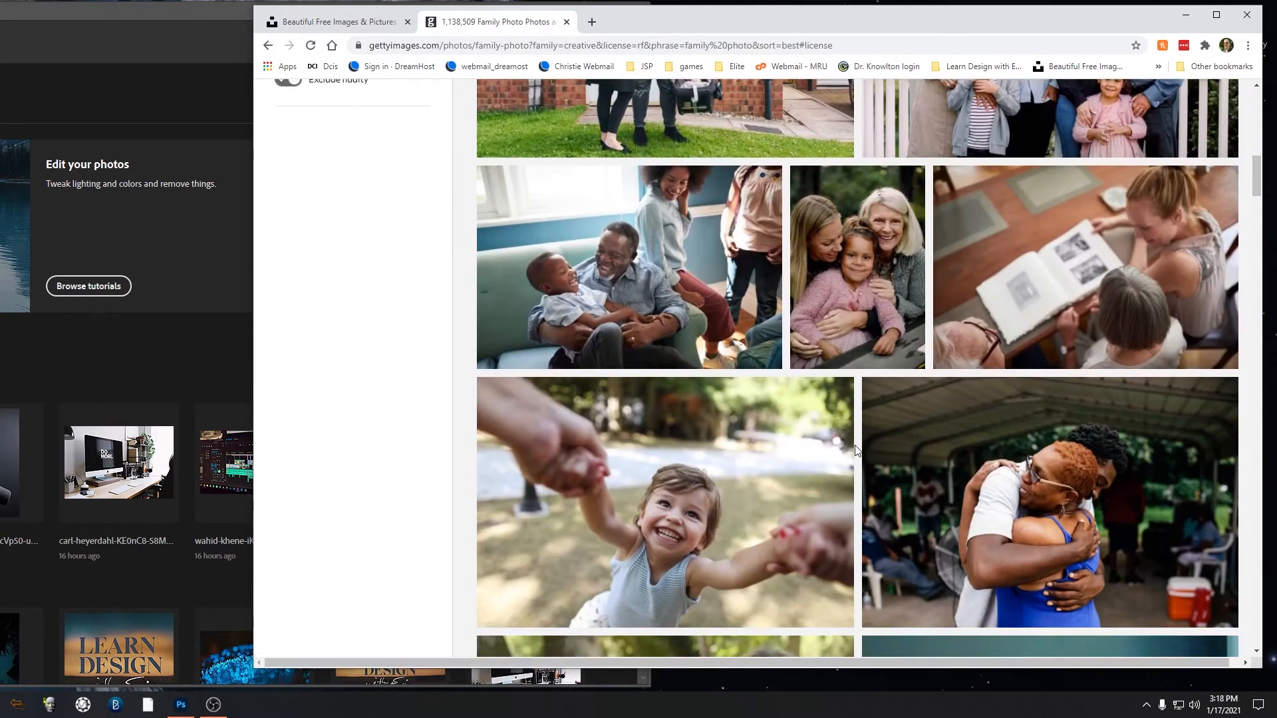
scroll(929, 439, down, 7)
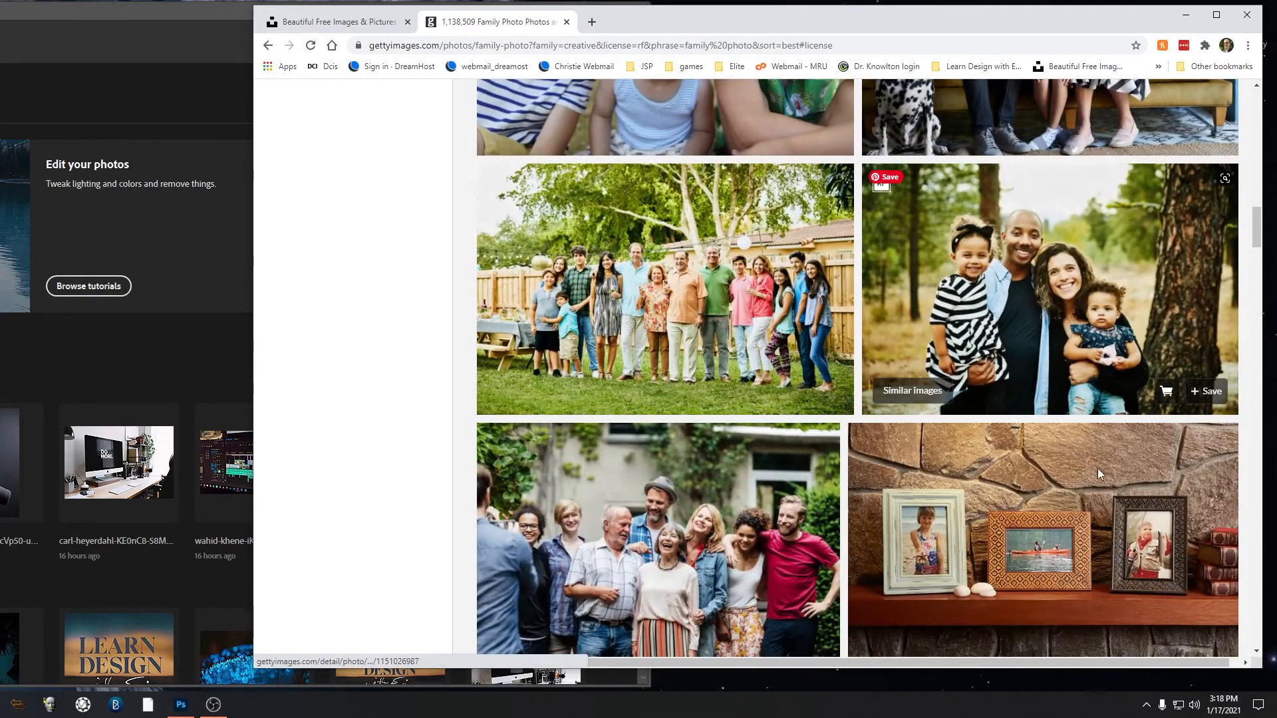
scroll(879, 450, down, 10)
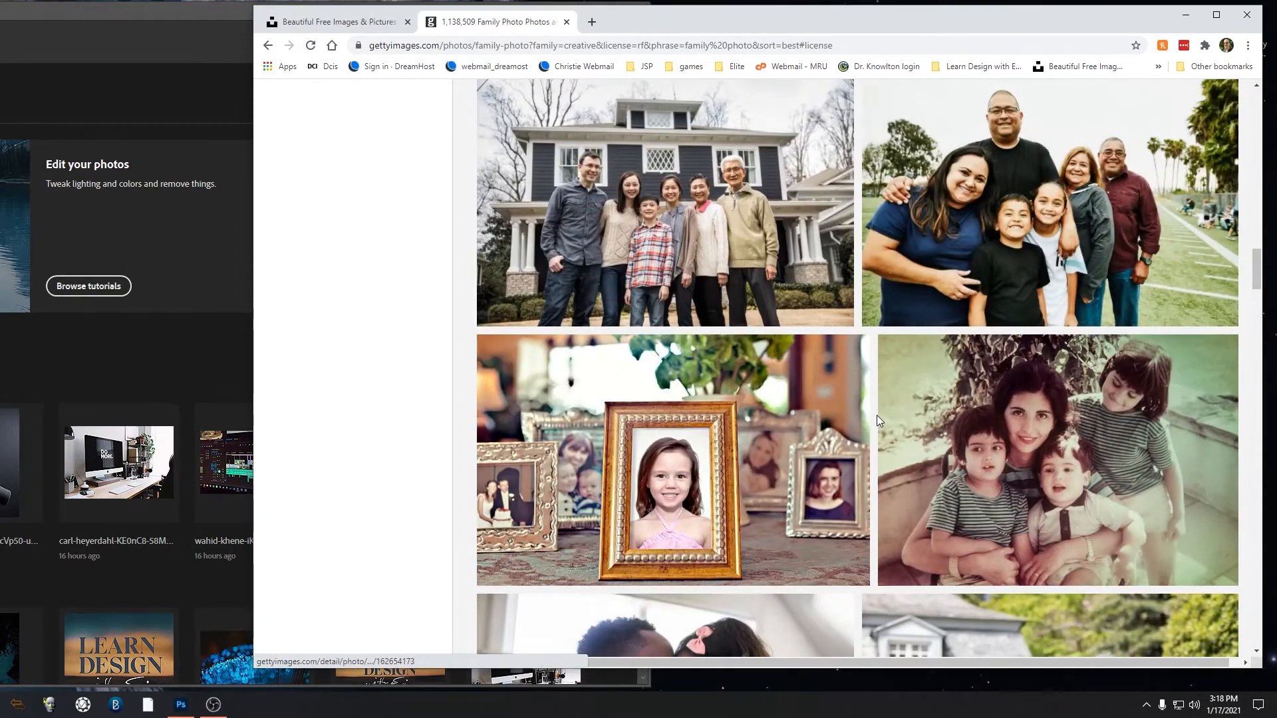
scroll(869, 413, down, 4)
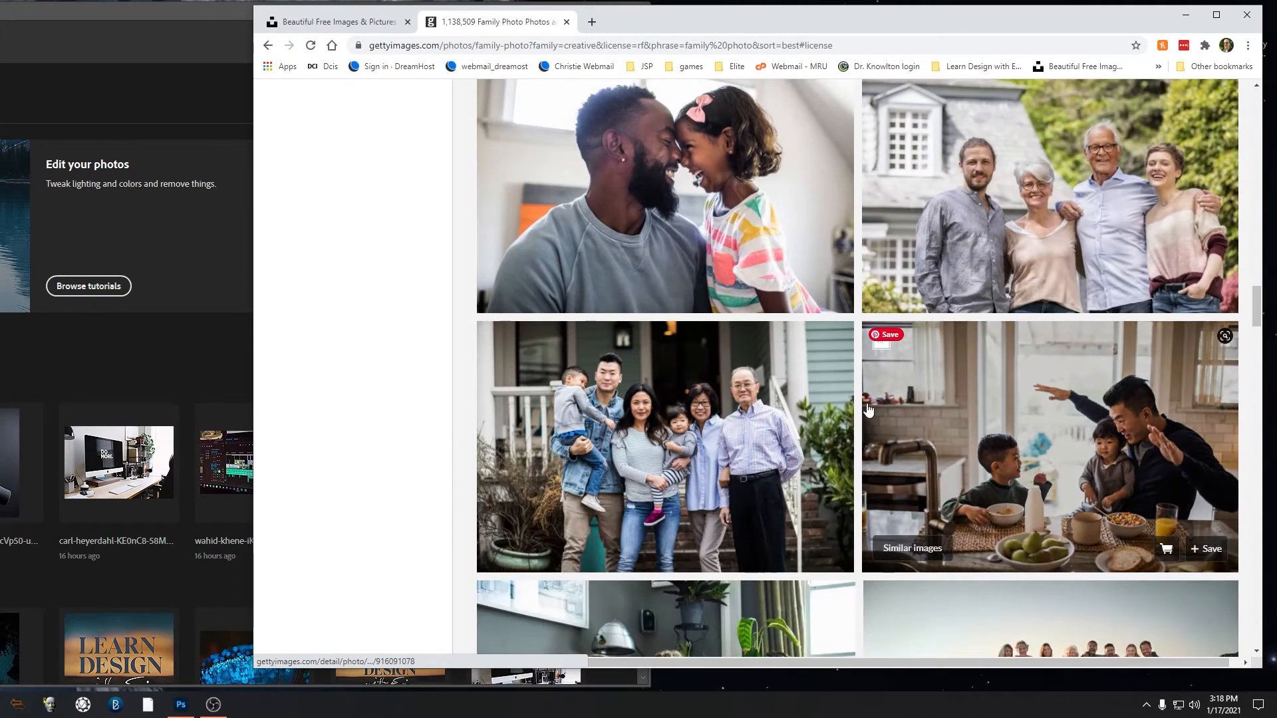
scroll(868, 409, down, 3)
scroll(868, 409, down, 10)
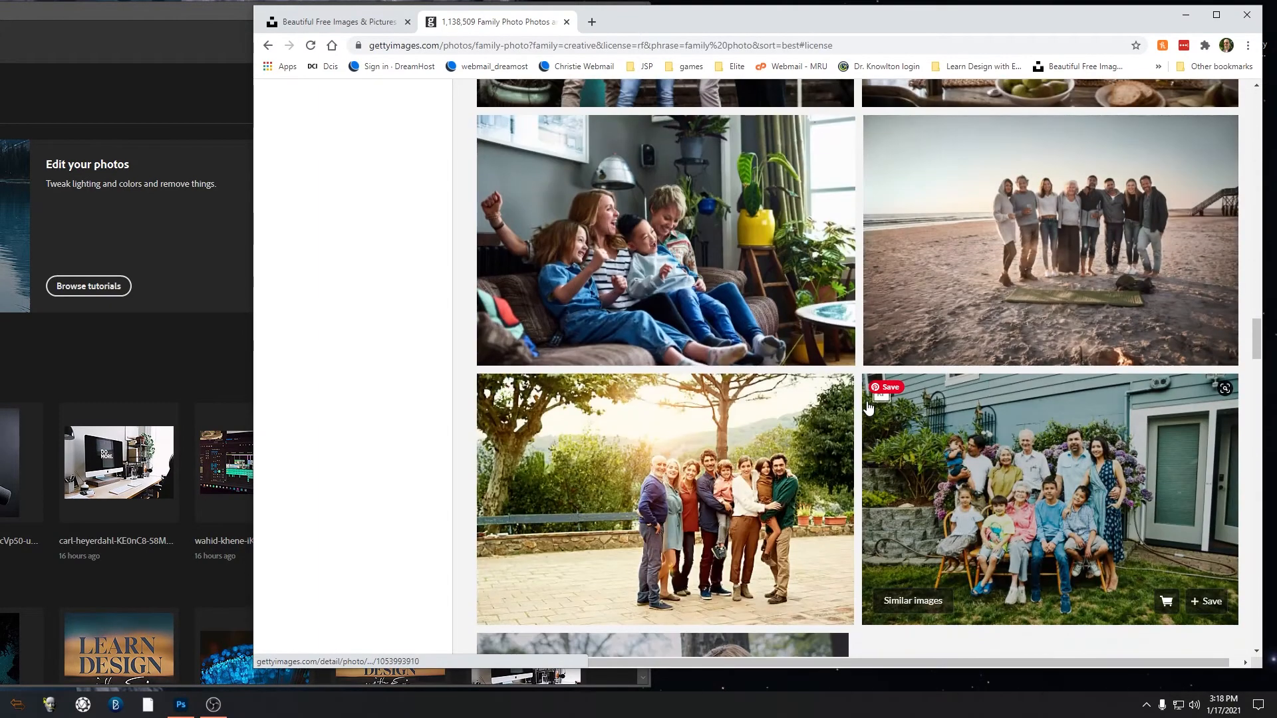
scroll(806, 397, down, 8)
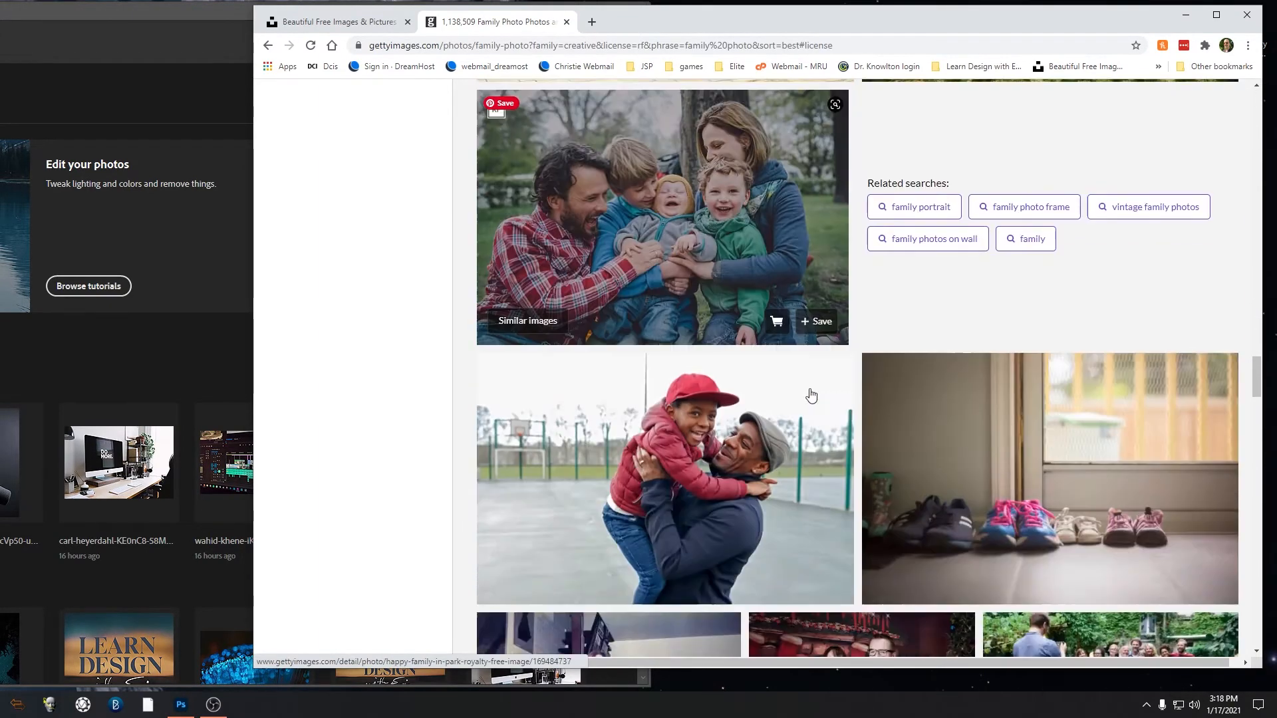
scroll(847, 386, down, 14)
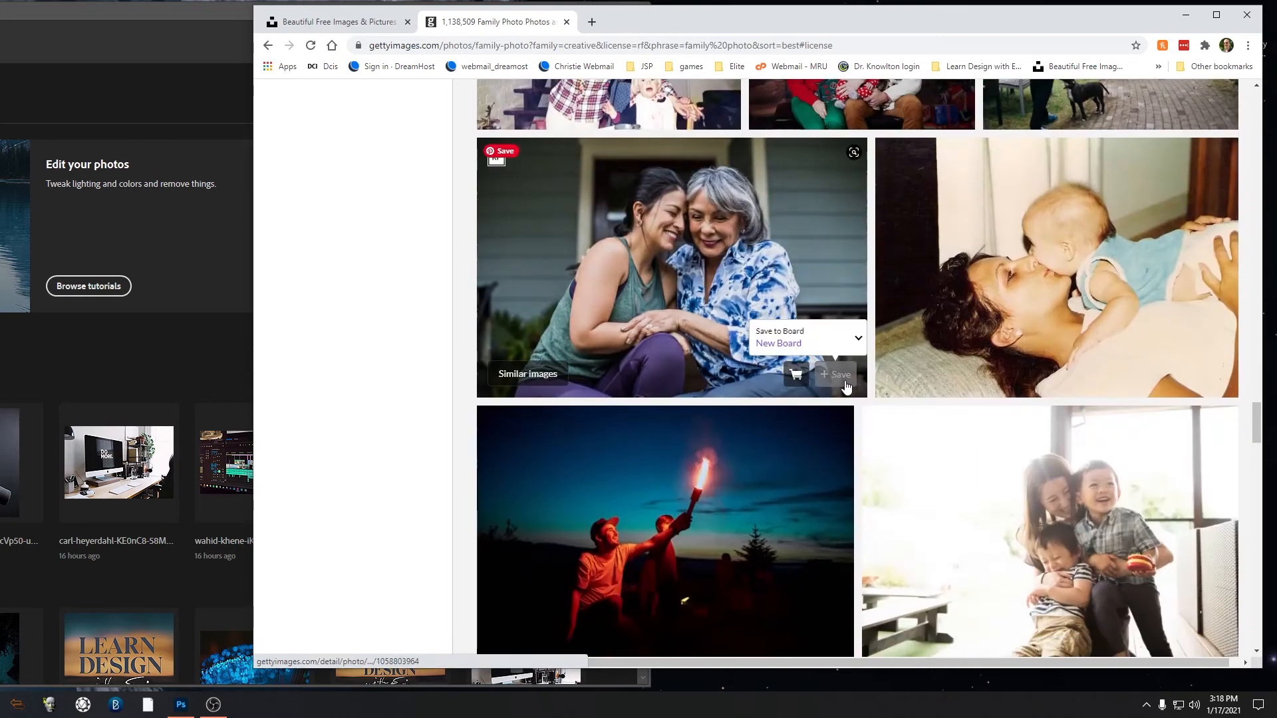
scroll(850, 389, down, 13)
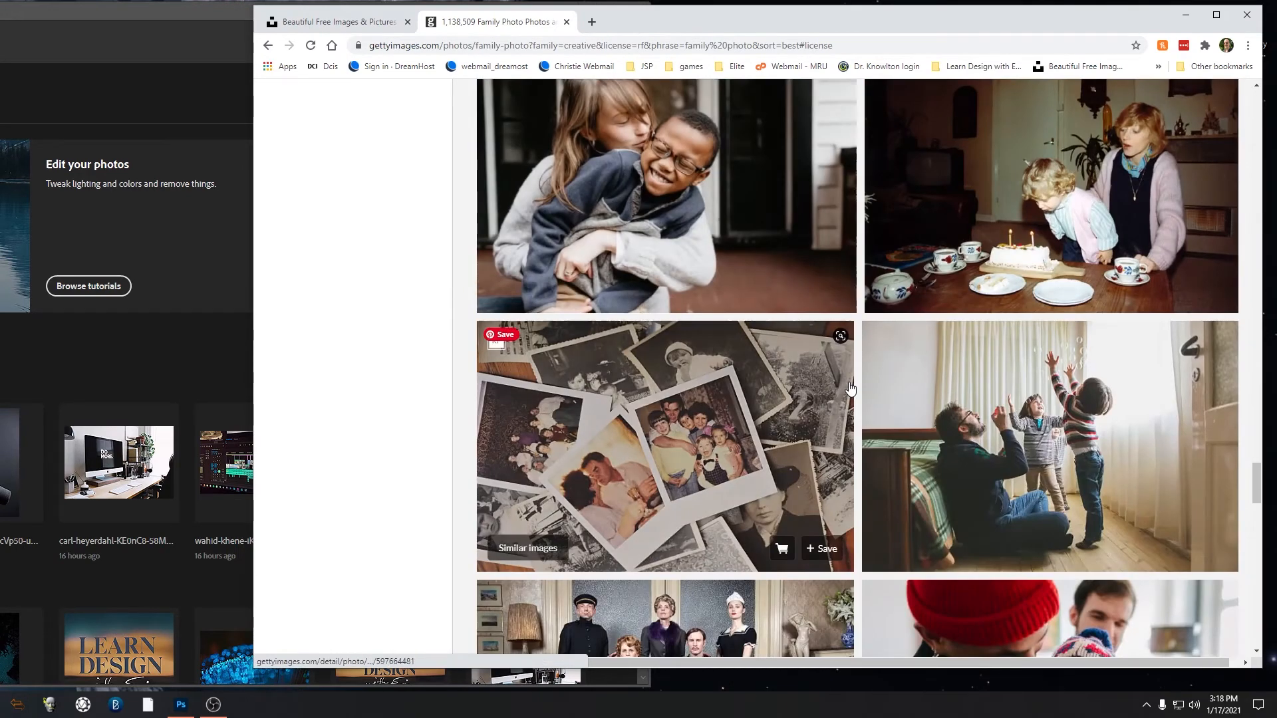
scroll(850, 391, down, 8)
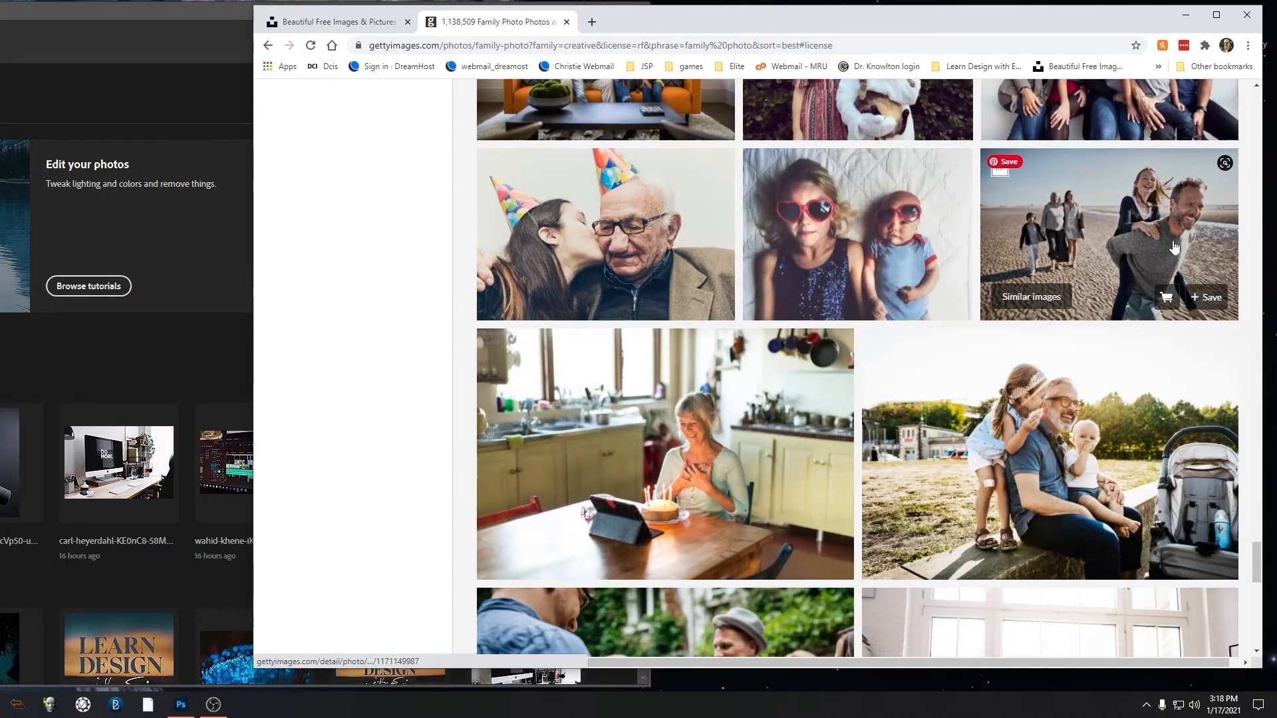
scroll(665, 346, down, 7)
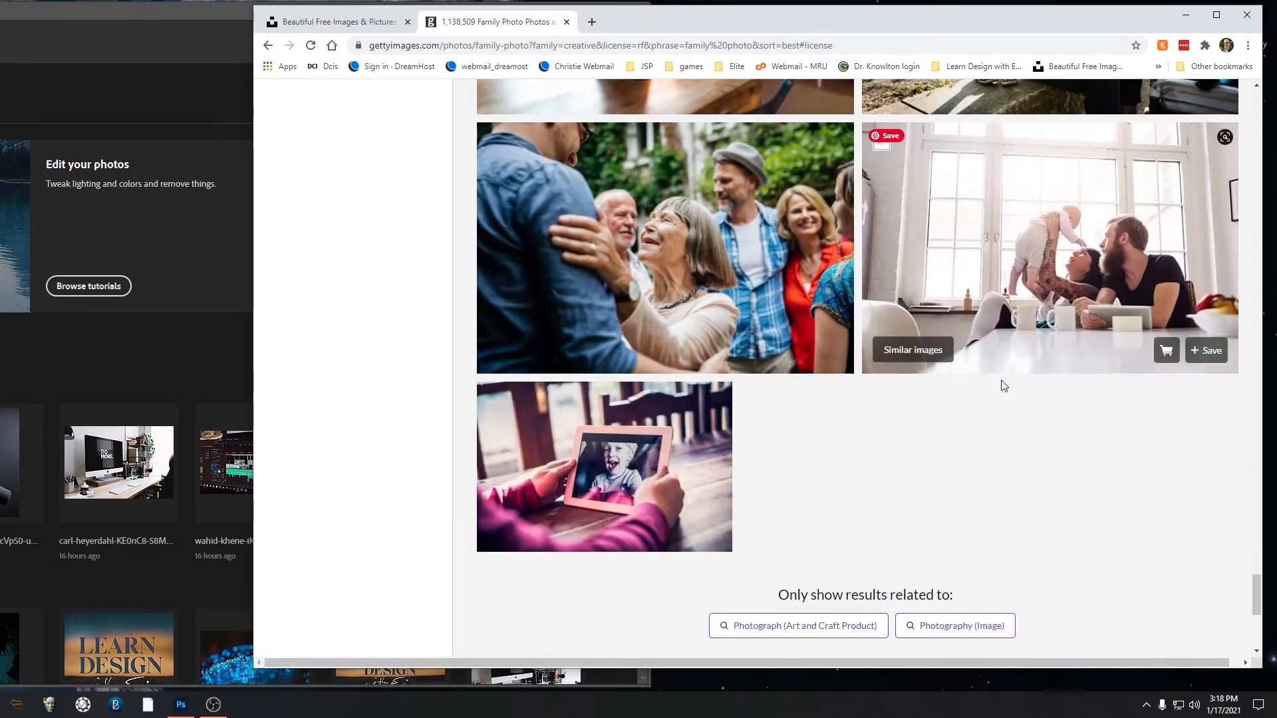
scroll(915, 599, down, 5)
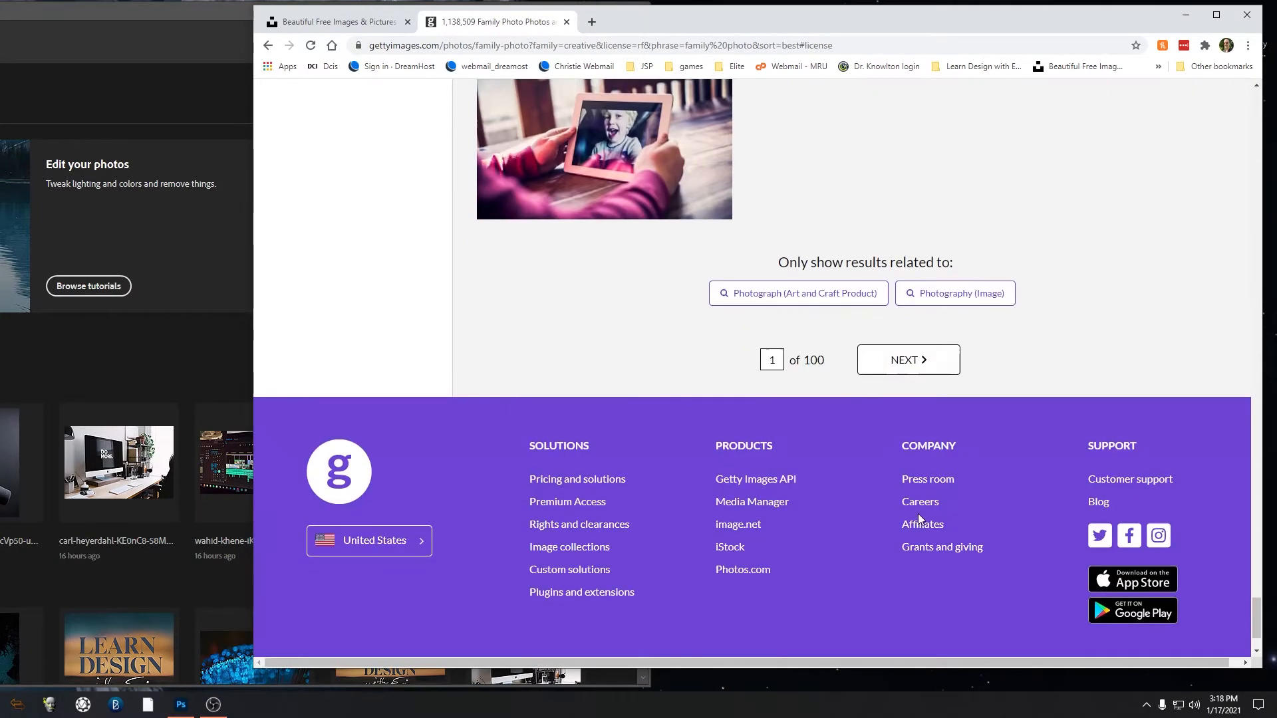
- Go to the second page of family photo results and browse its first rows
click(926, 361)
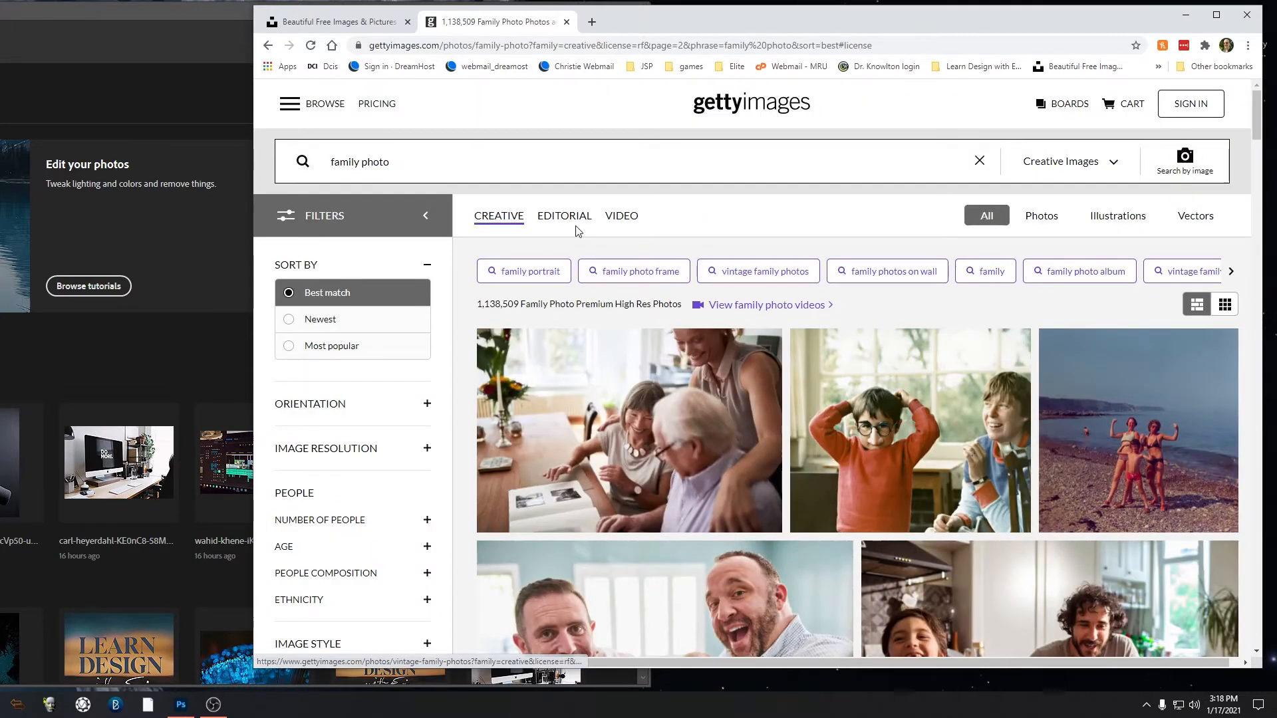
scroll(652, 373, down, 6)
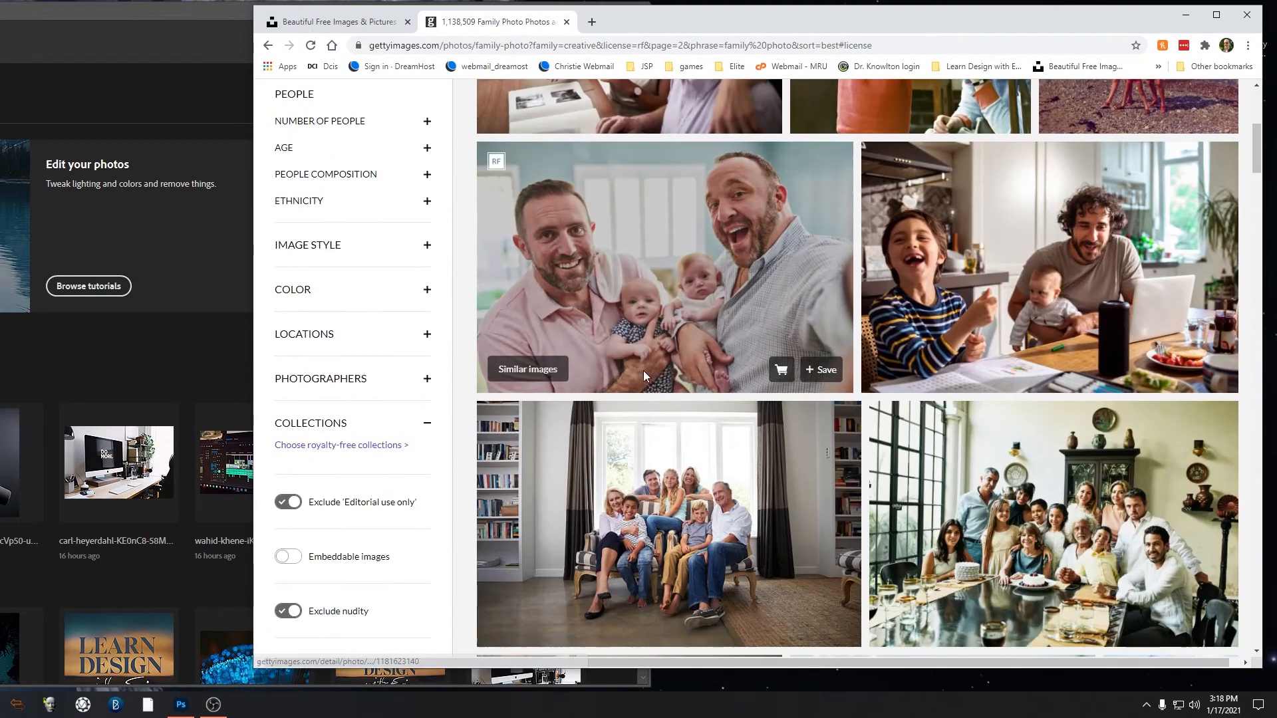
scroll(672, 357, down, 3)
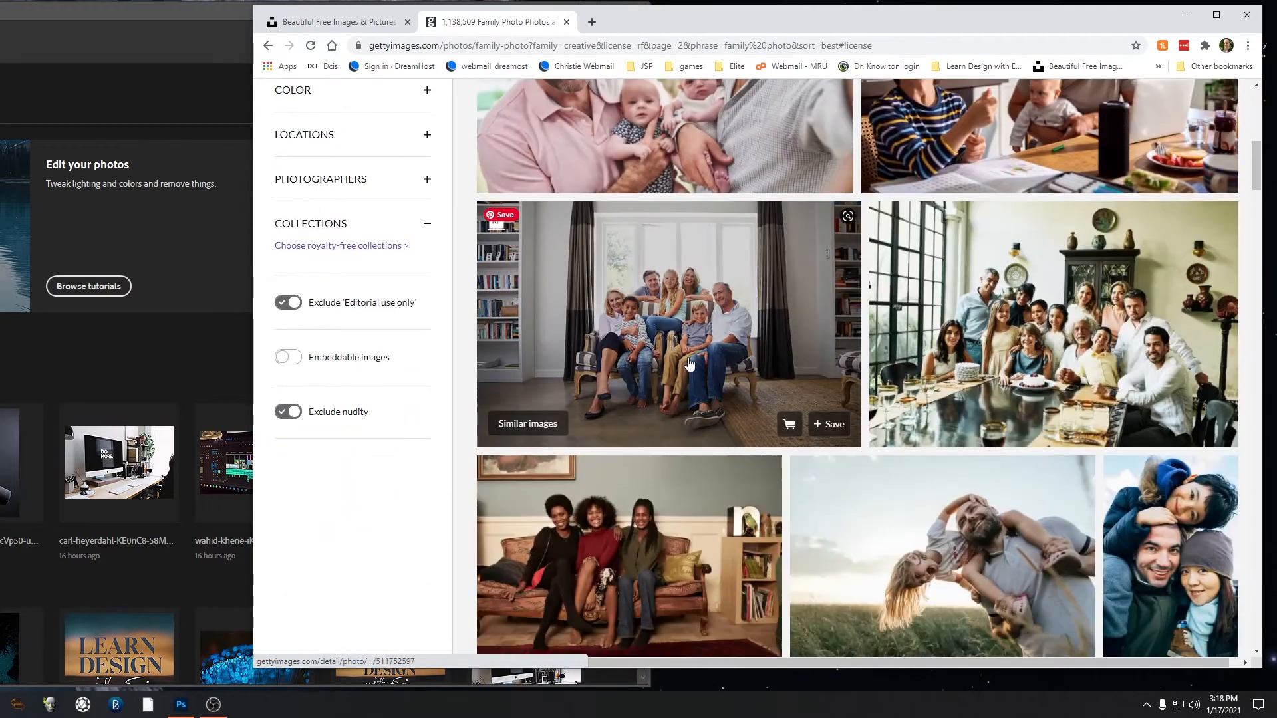
- Inspect the stock photo of the multi-ethnic family seated in a house with its licence prices and enlarged preview, and close its window
click(668, 315)
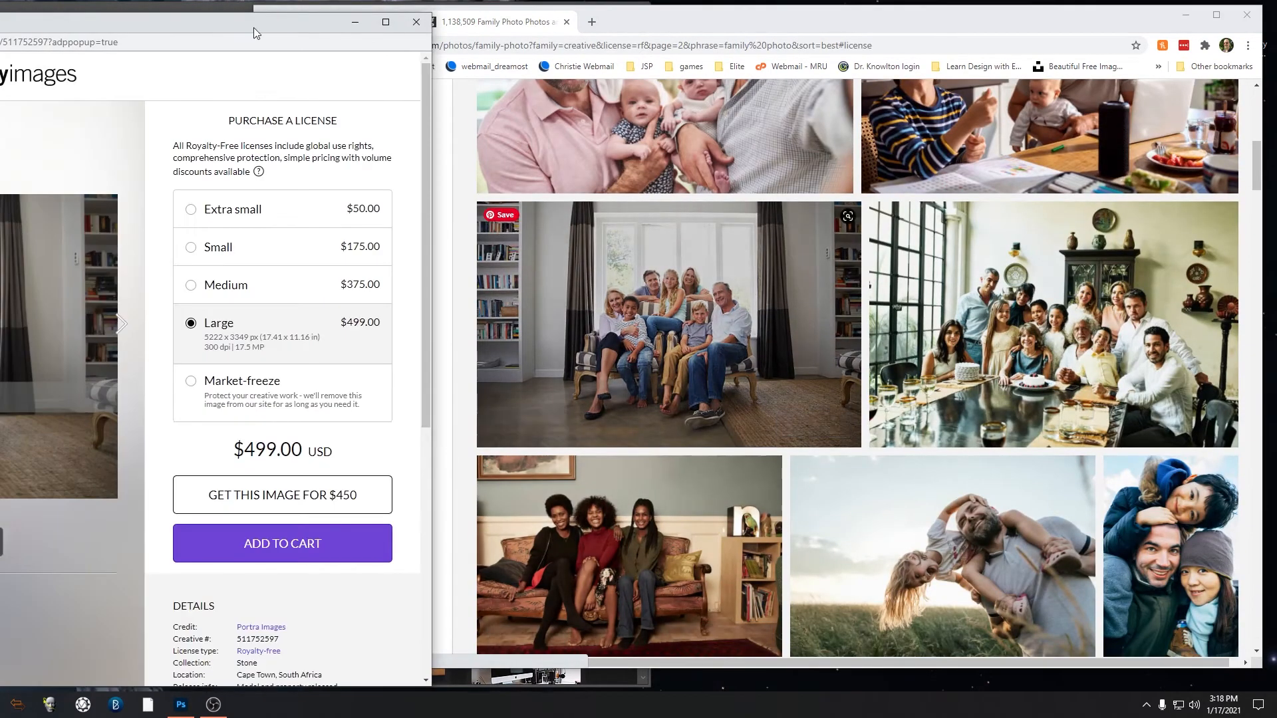
drag(166, 30, 914, 33)
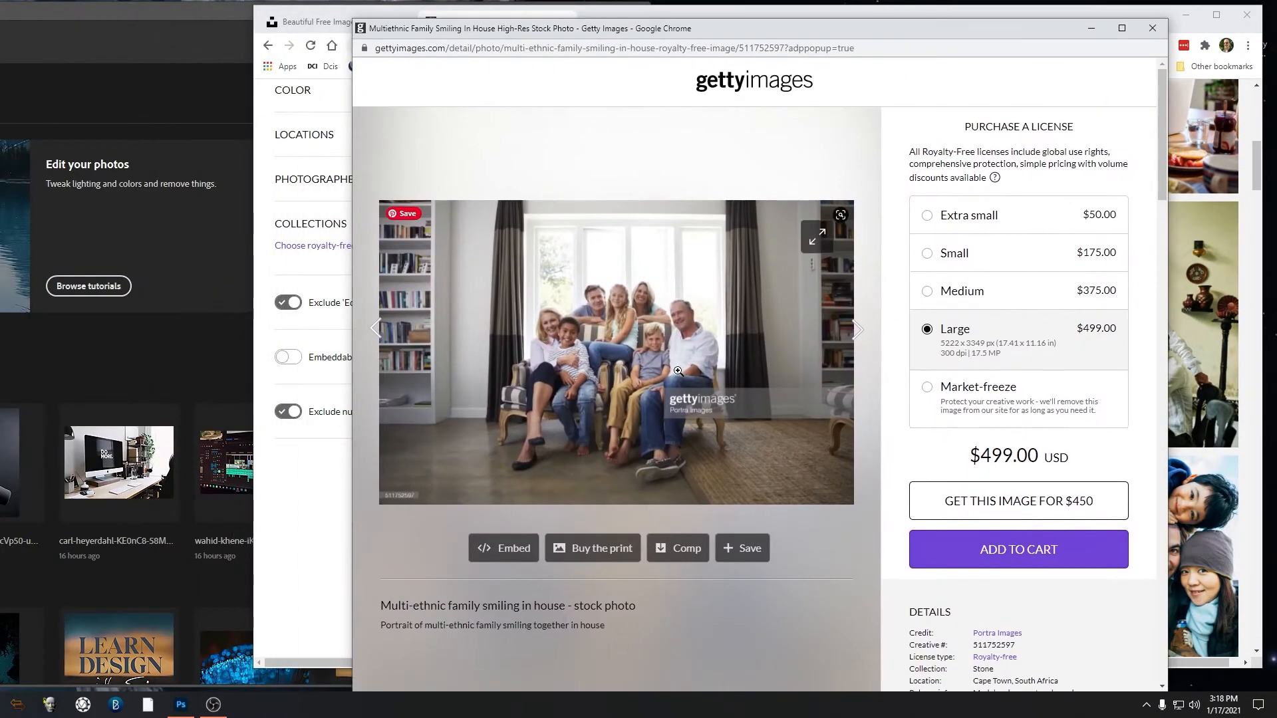
click(686, 338)
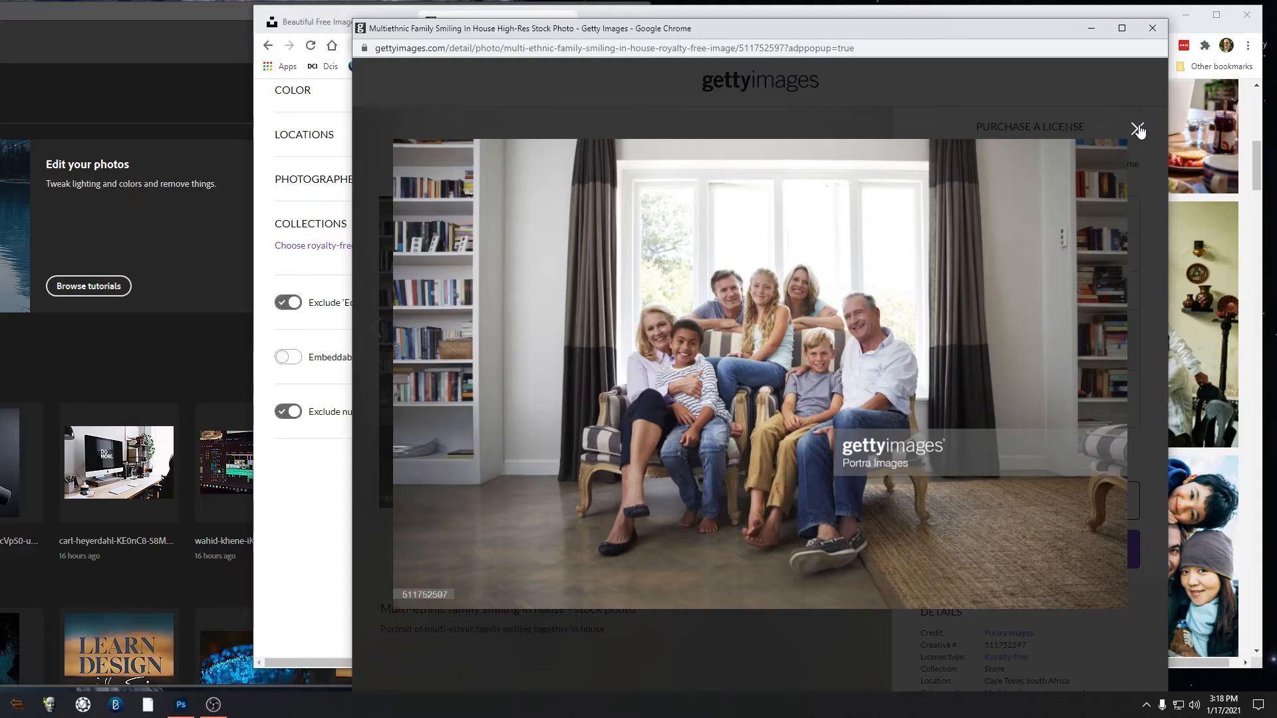
click(1138, 130)
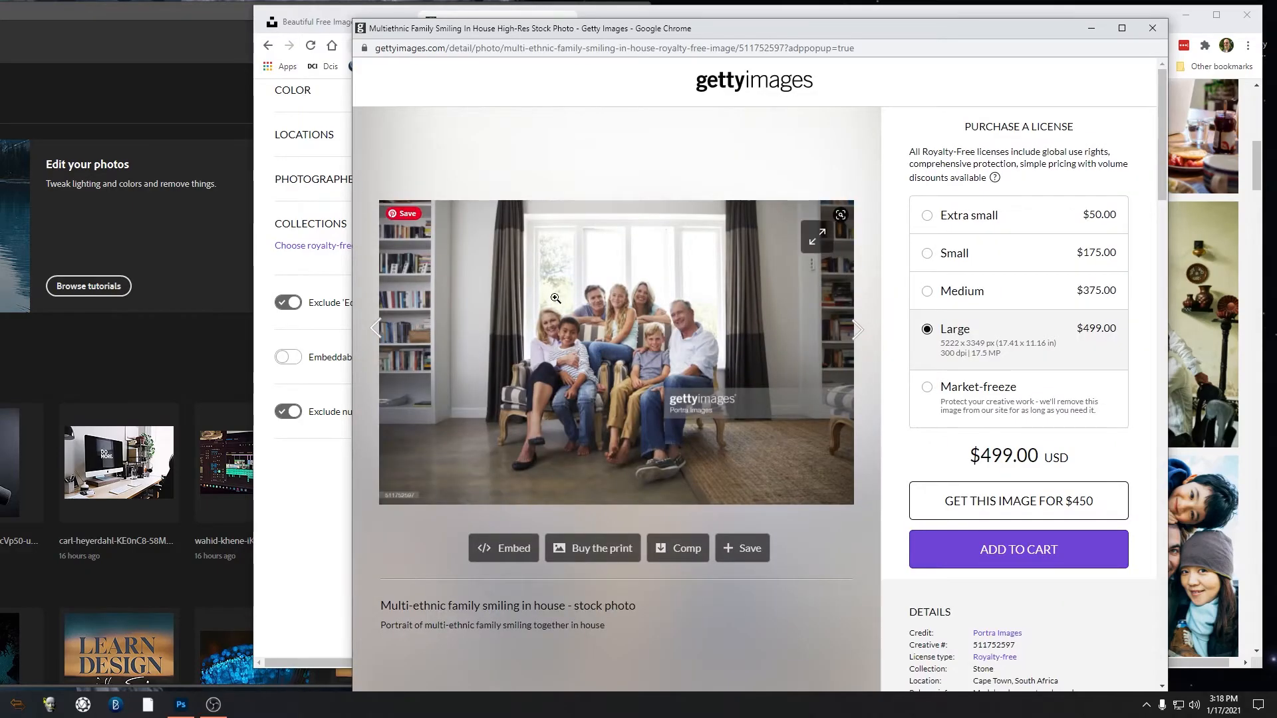
click(1152, 28)
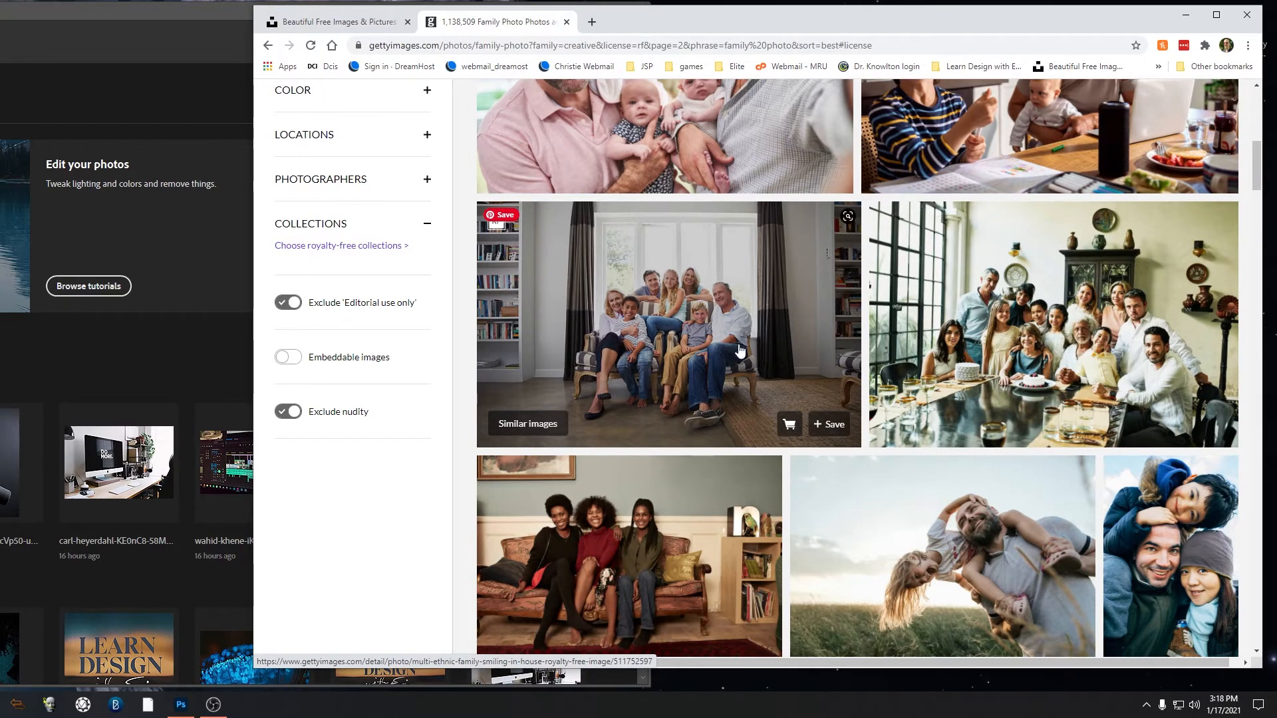
- View the details of the multigenerational family dining room photo, close its window and continue through the results
click(997, 319)
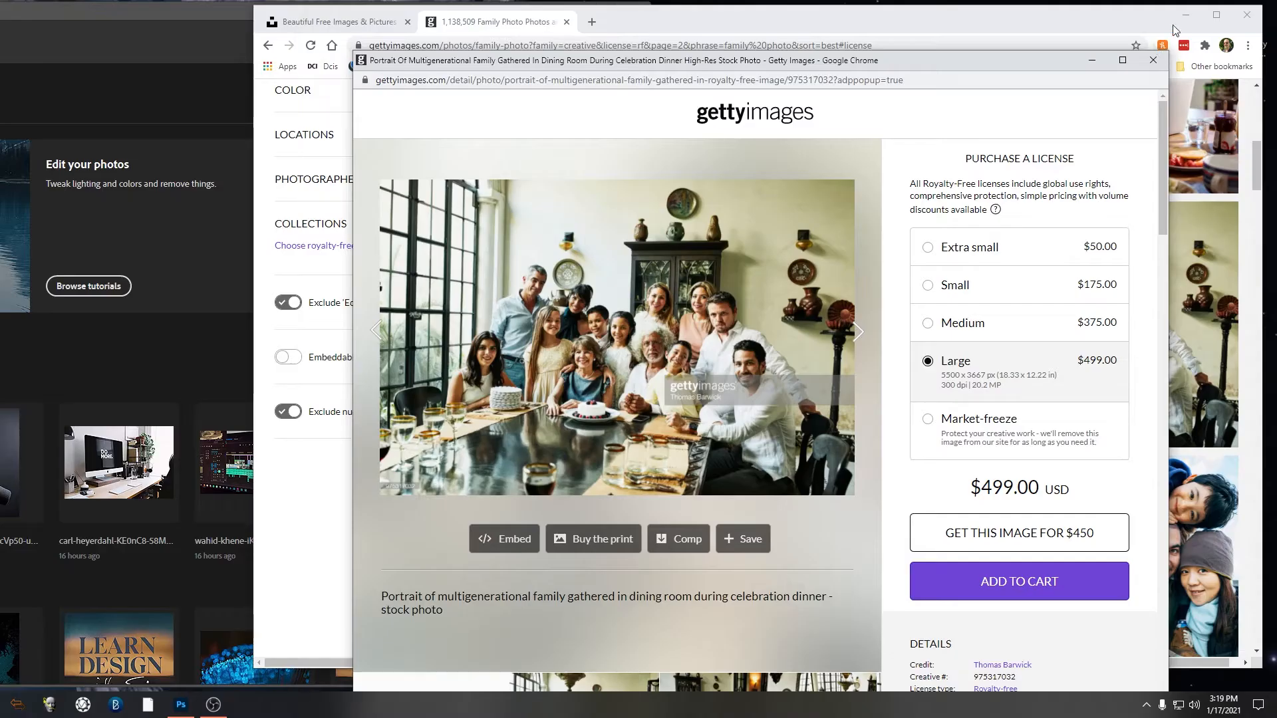
click(1153, 60)
scroll(723, 394, down, 2)
scroll(723, 394, down, 1)
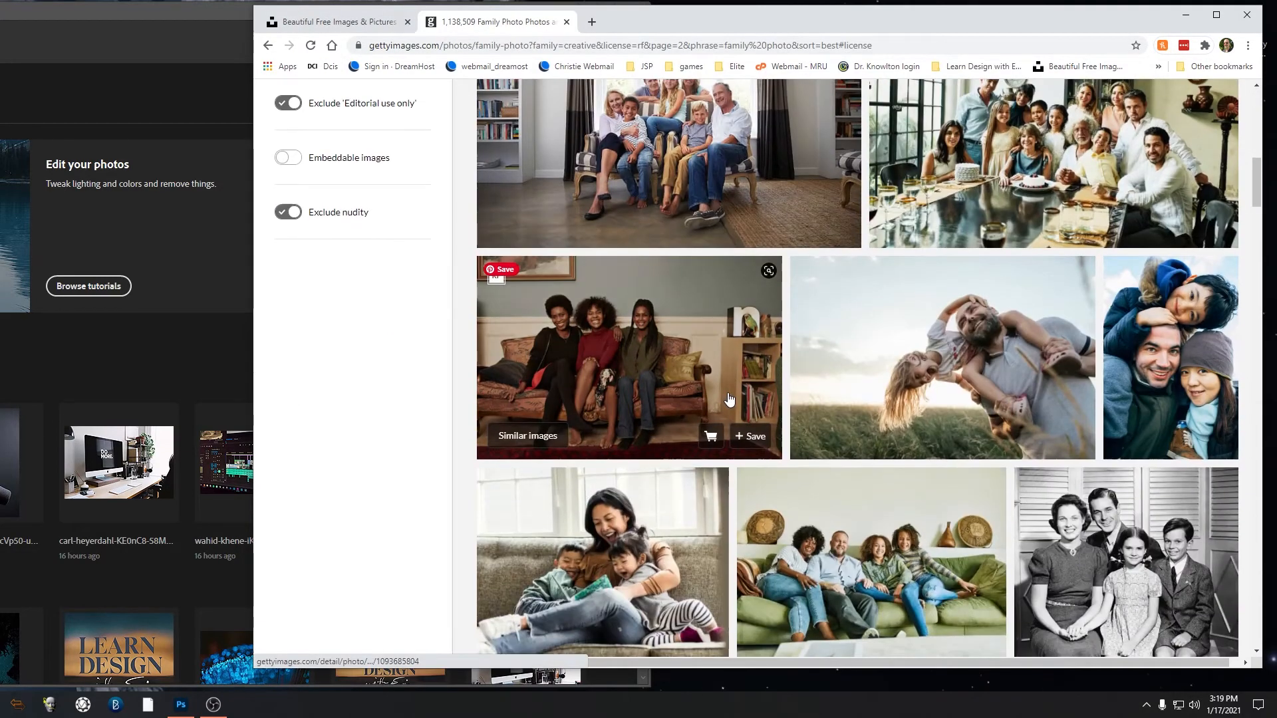
- Close the Getty Images tab and return to the search banner of the Unsplash home page
scroll(864, 337, up, 3)
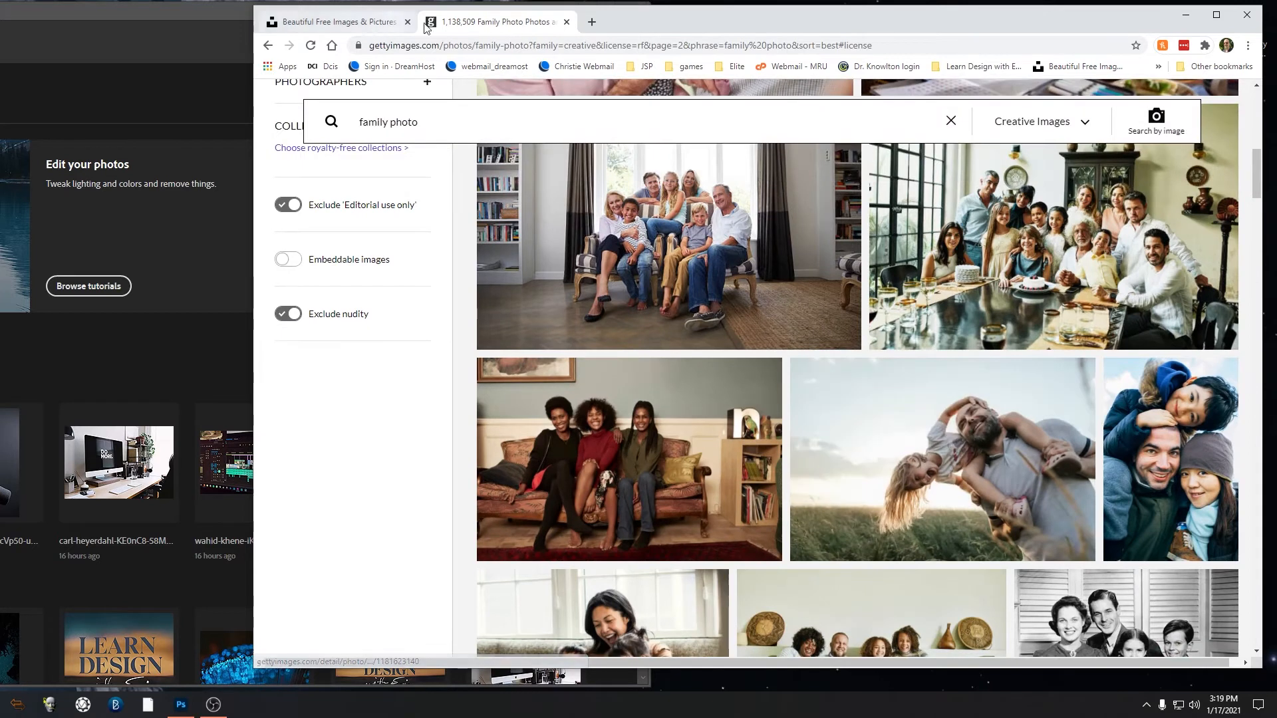
click(566, 21)
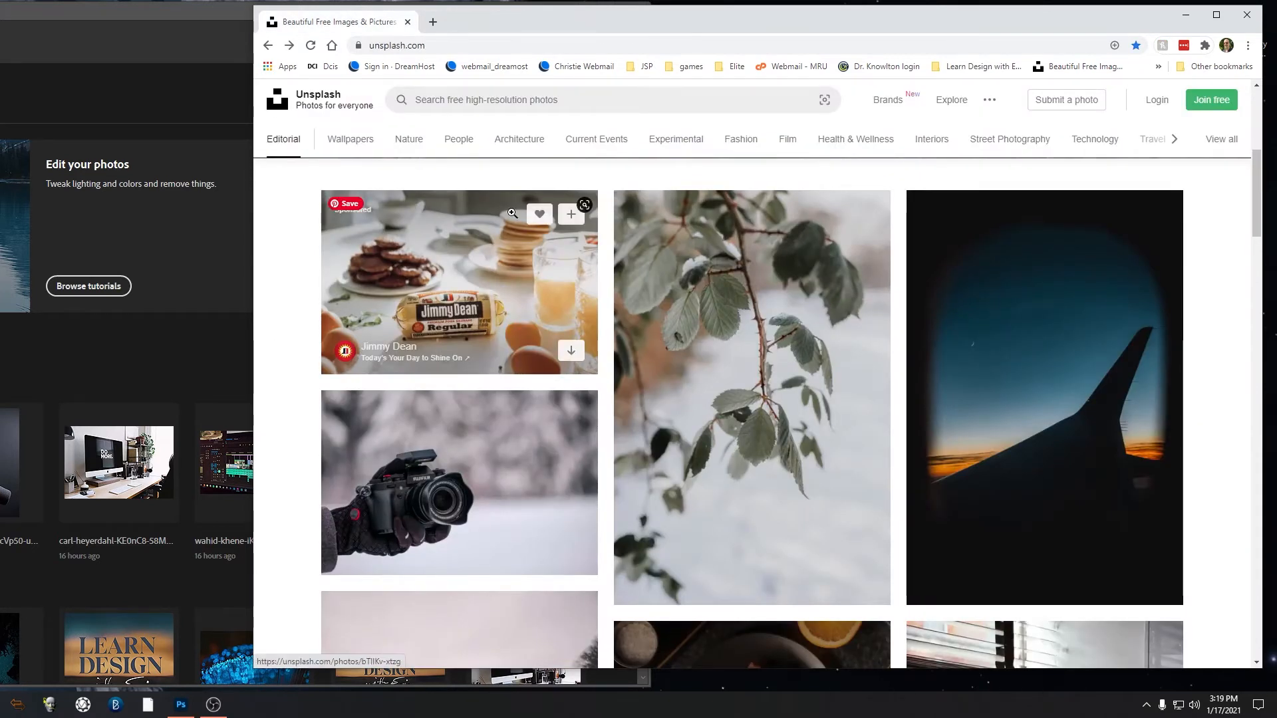
scroll(543, 107, up, 4)
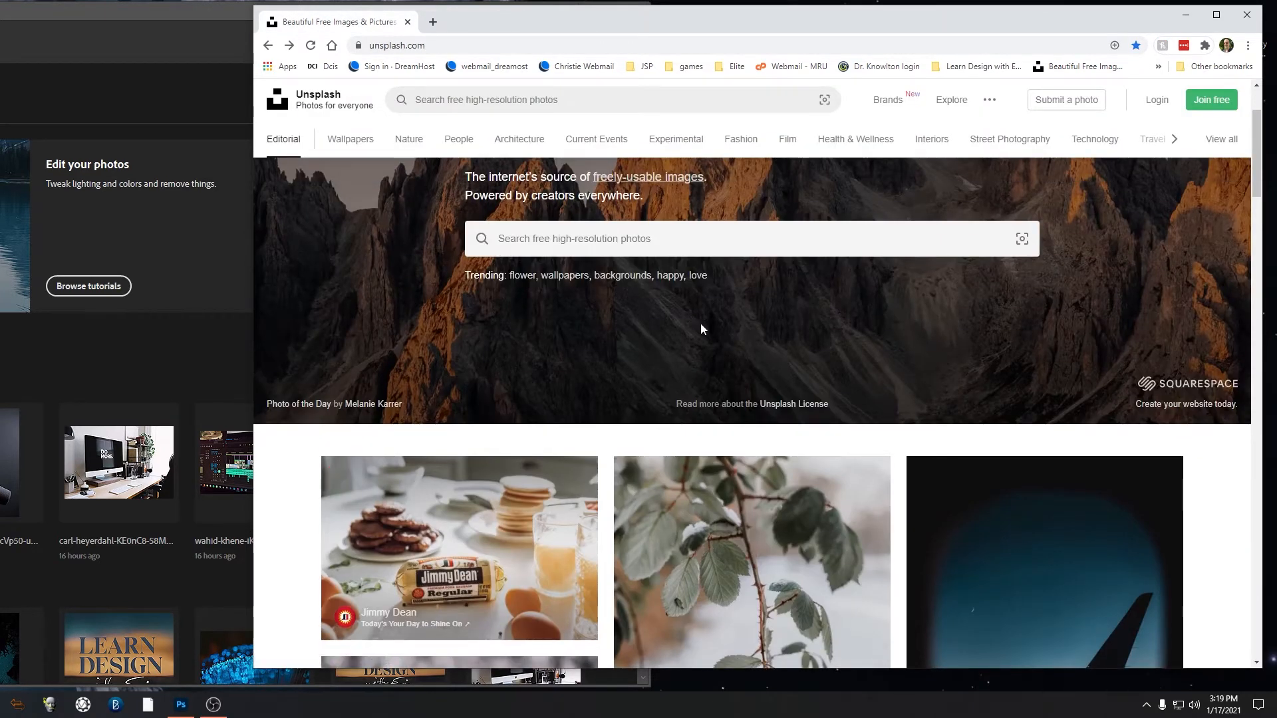
- View the Unsplash photo of a gloved hand holding a black camera and close it to return to the gallery
scroll(701, 326, down, 6)
click(459, 353)
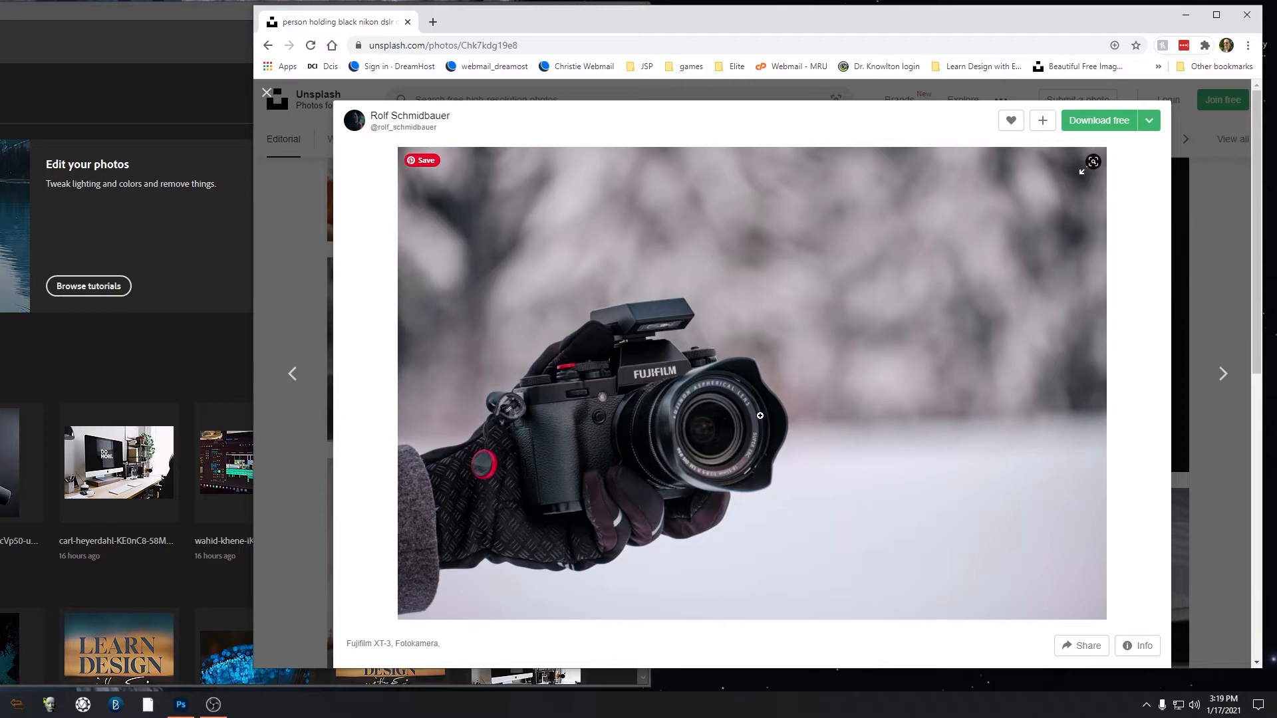
scroll(760, 415, down, 1)
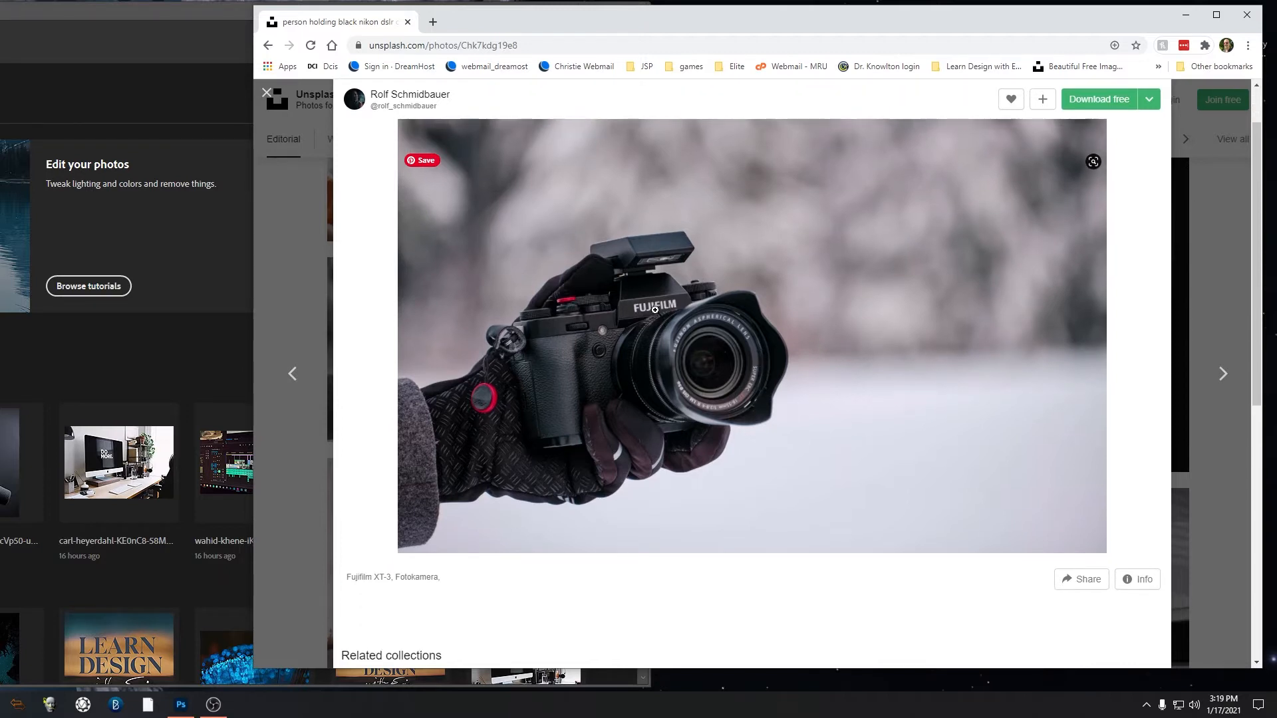
click(1192, 174)
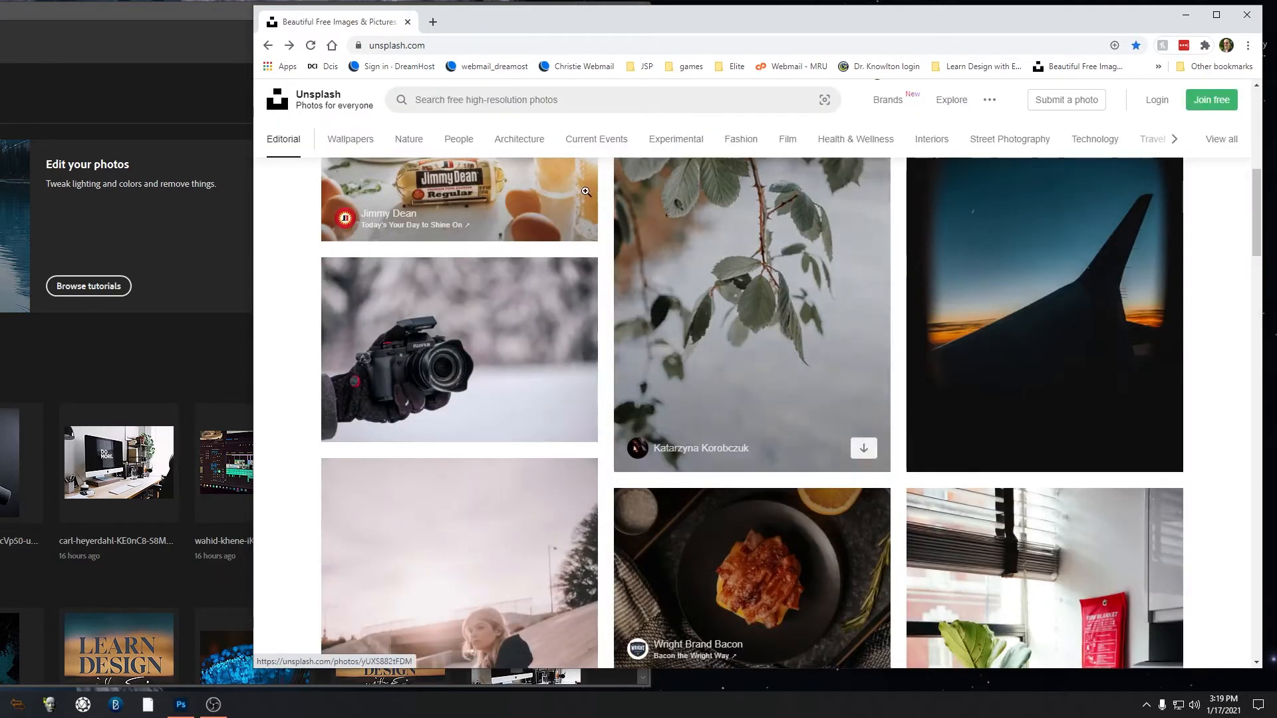
- Browse the editorial photos on the Unsplash home page and return to its search banner
scroll(819, 533, down, 9)
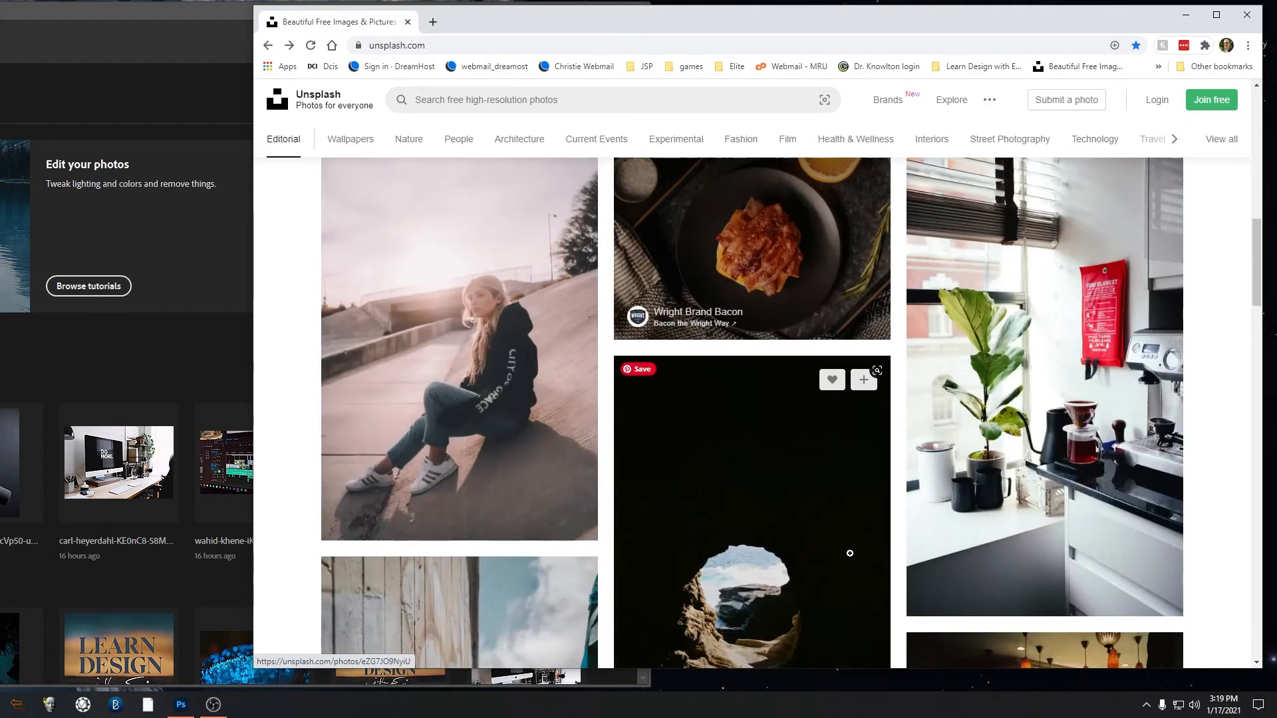
scroll(442, 332, up, 2)
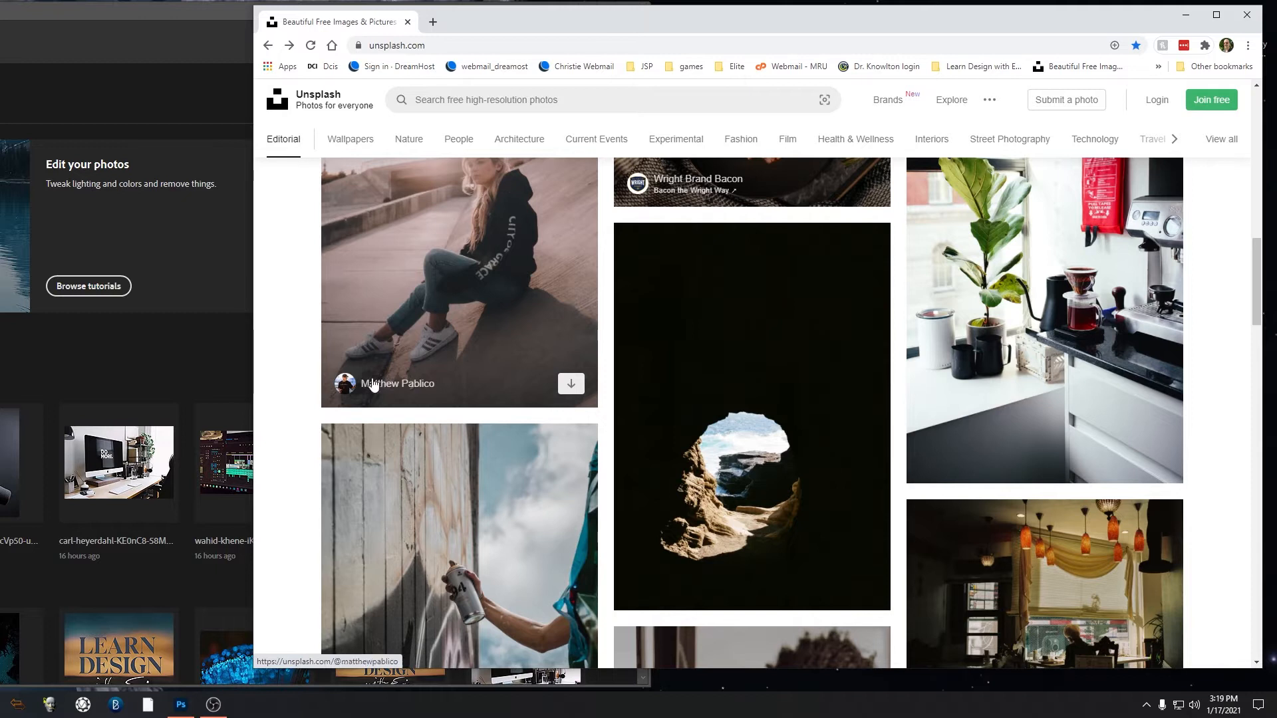
scroll(780, 507, down, 5)
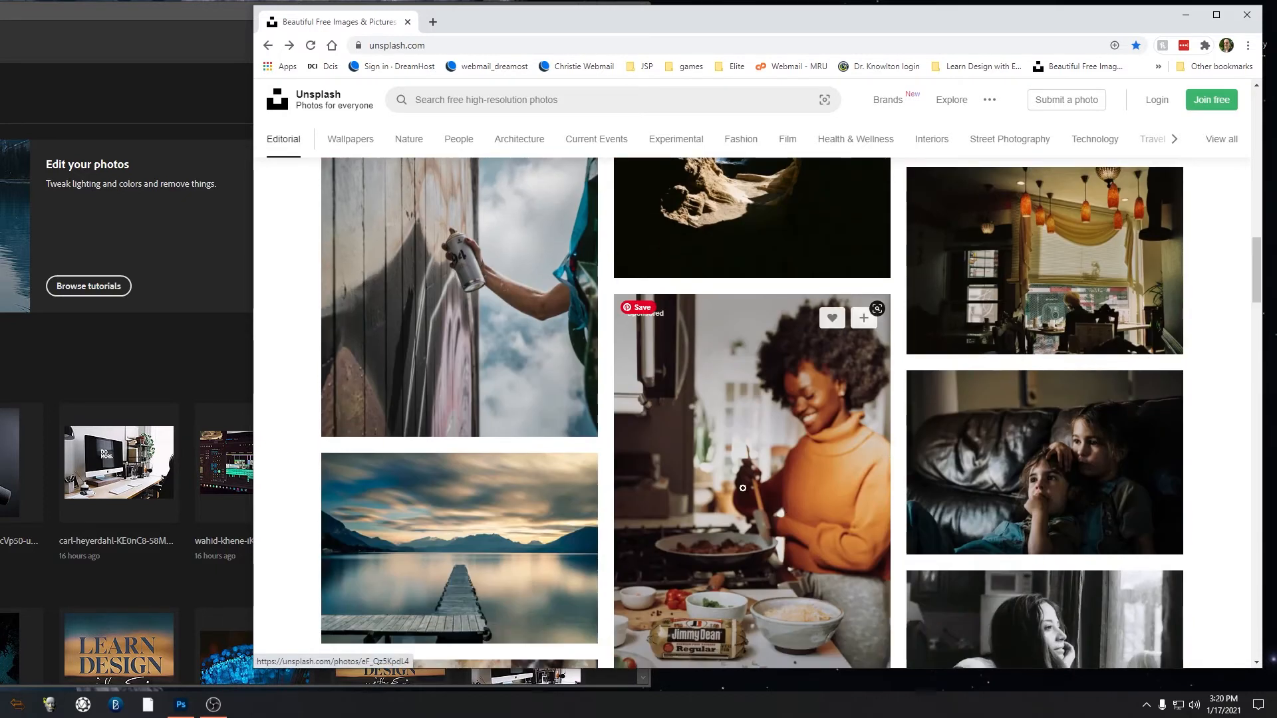
scroll(672, 524, down, 5)
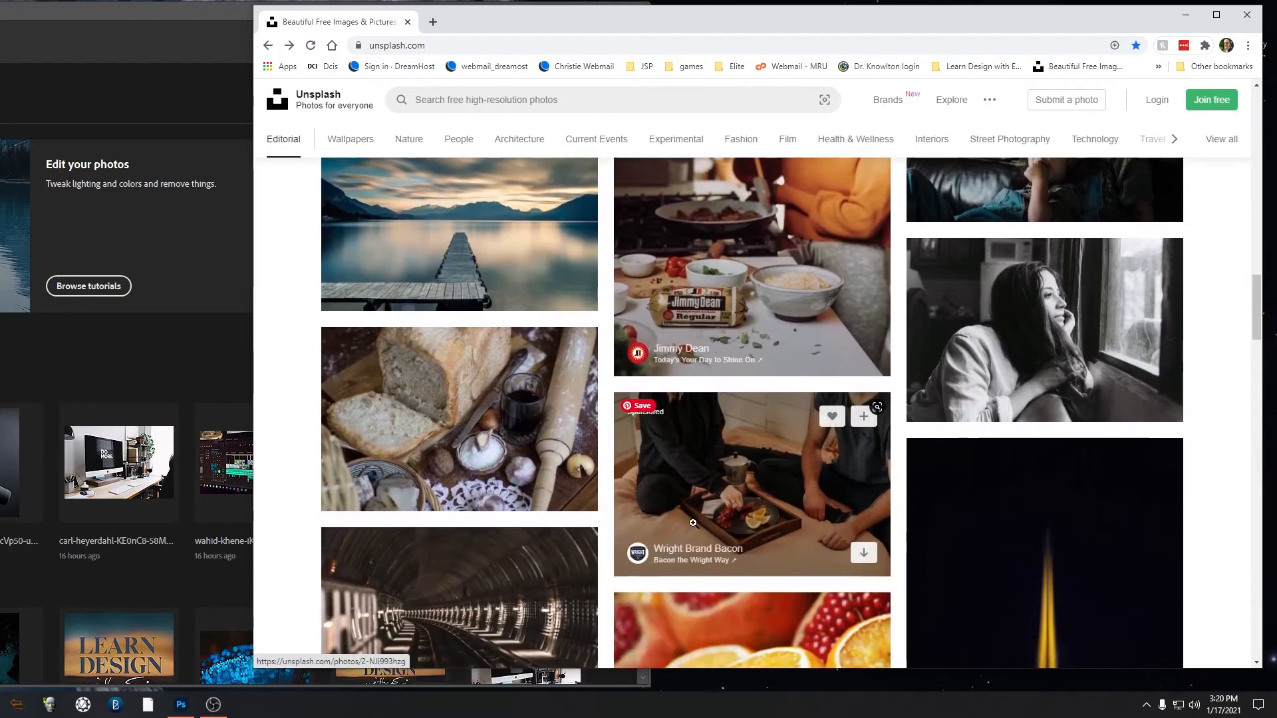
scroll(680, 530, up, 20)
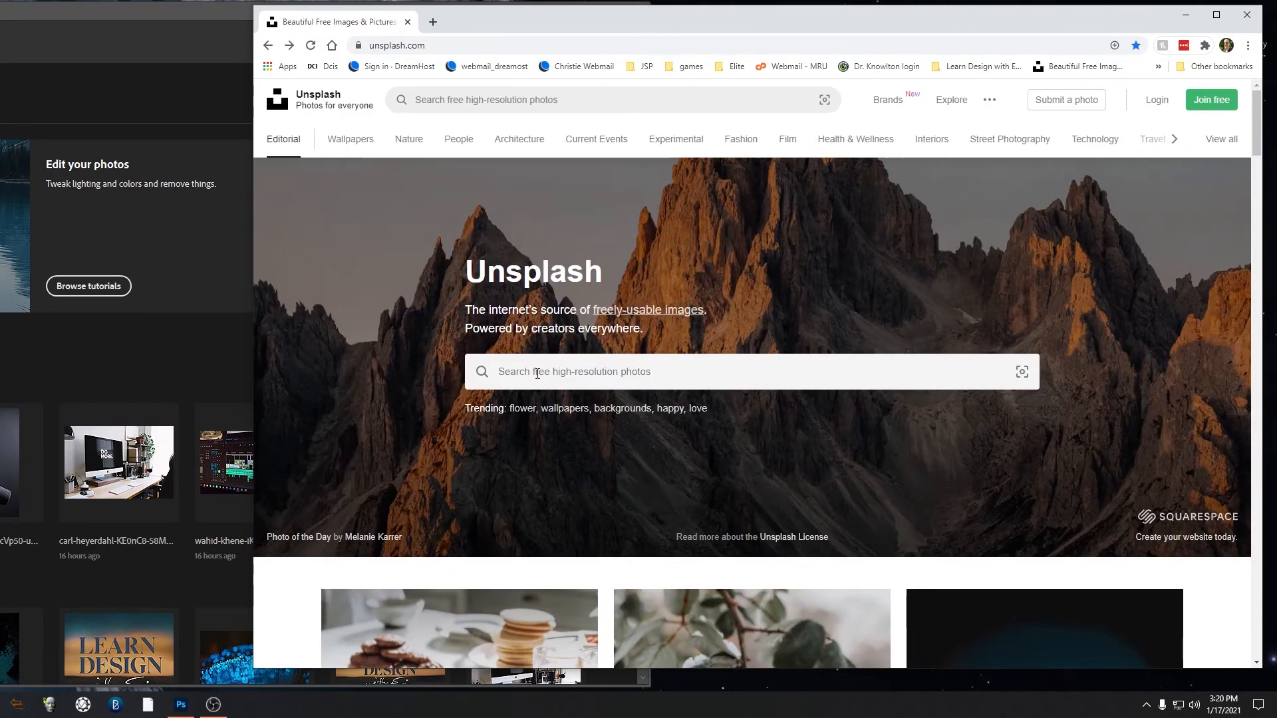
- Search Unsplash for "woman"
click(538, 373)
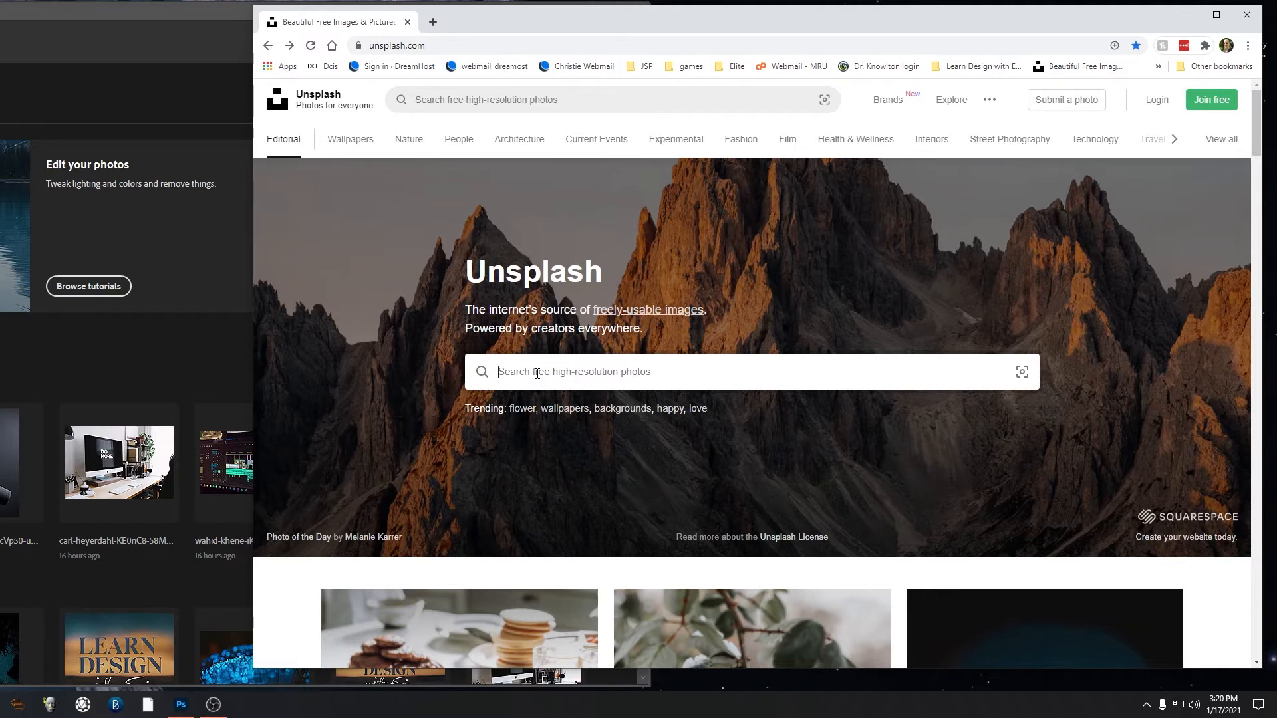
text(cl)
key(BackSpace)
key(BackSpace)
text(woman)
key(Return)
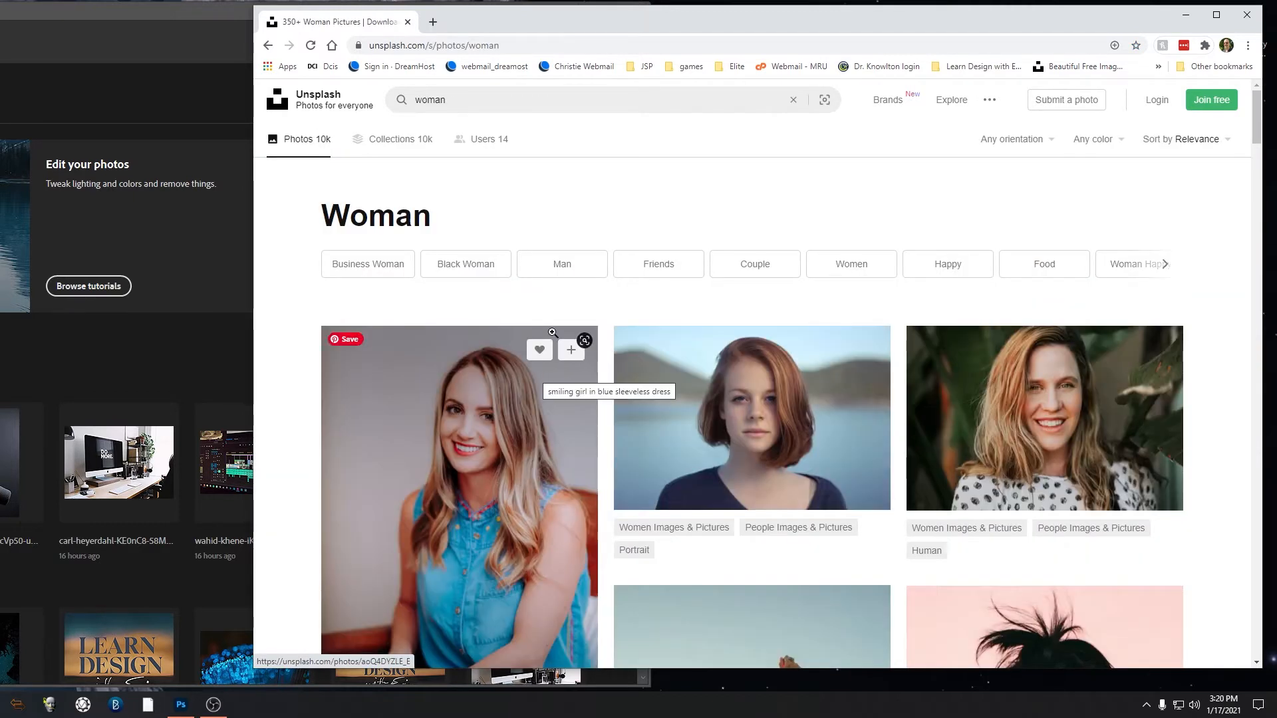
- Open the photo of the laughing woman in a red turtleneck and copy the image
scroll(702, 402, down, 8)
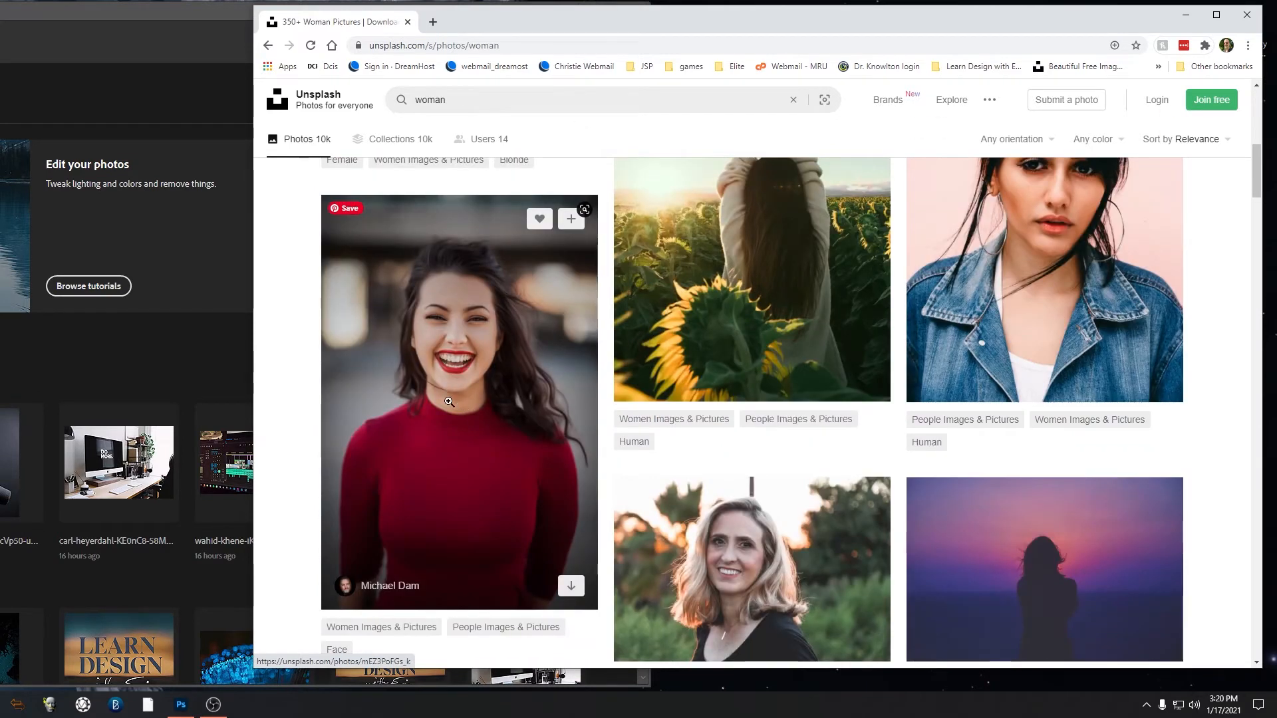
click(449, 402)
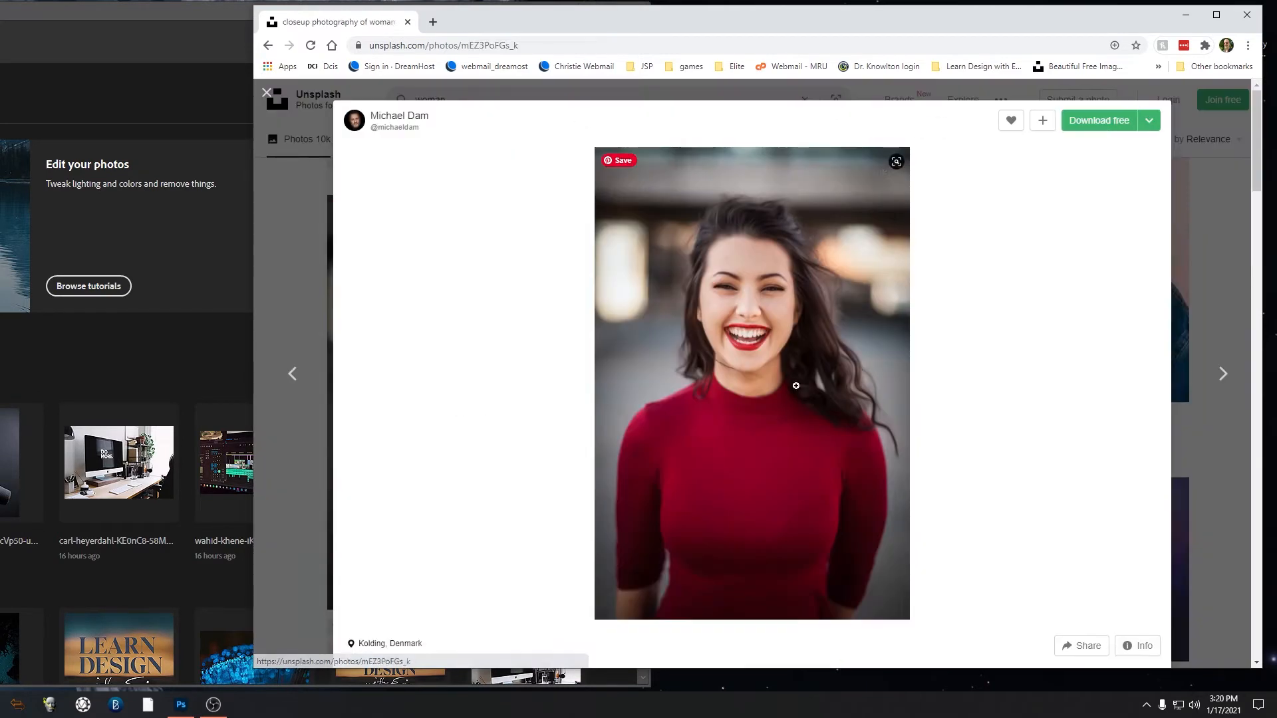
right_click(729, 388)
click(775, 429)
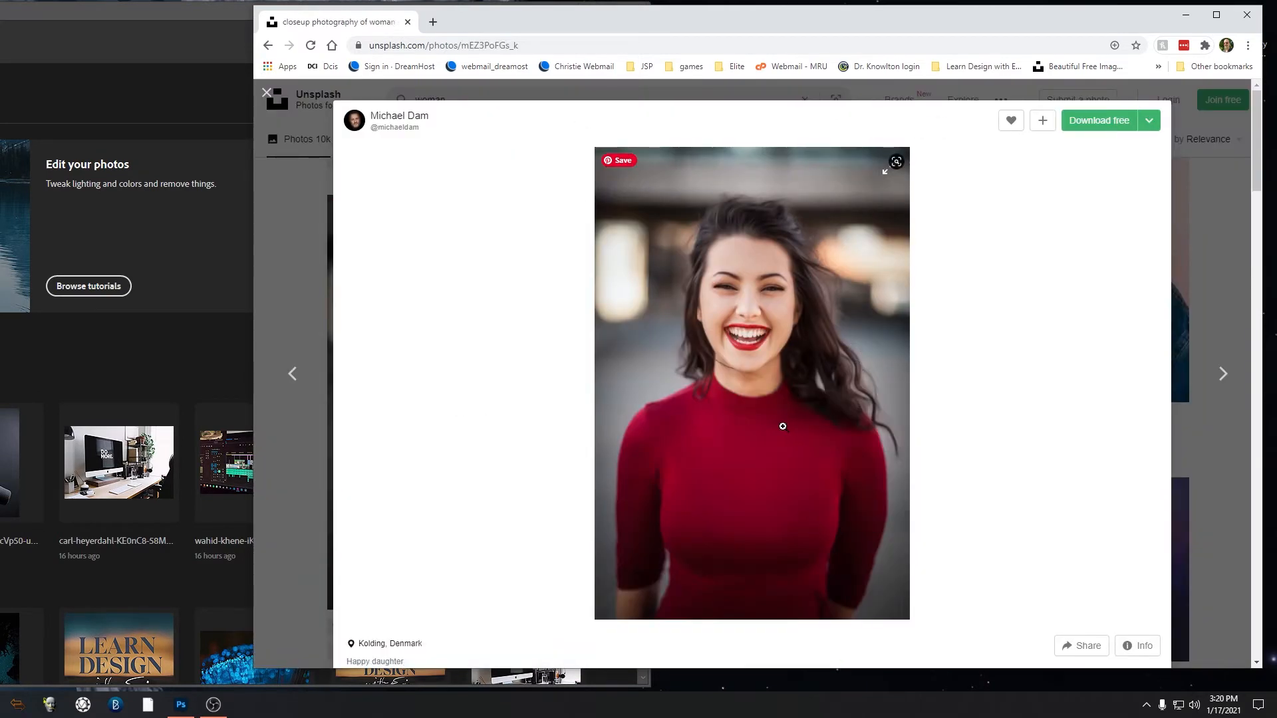
- Switch to Photoshop, create a 634 x 951 px document and paste the copied photo into it
click(532, 85)
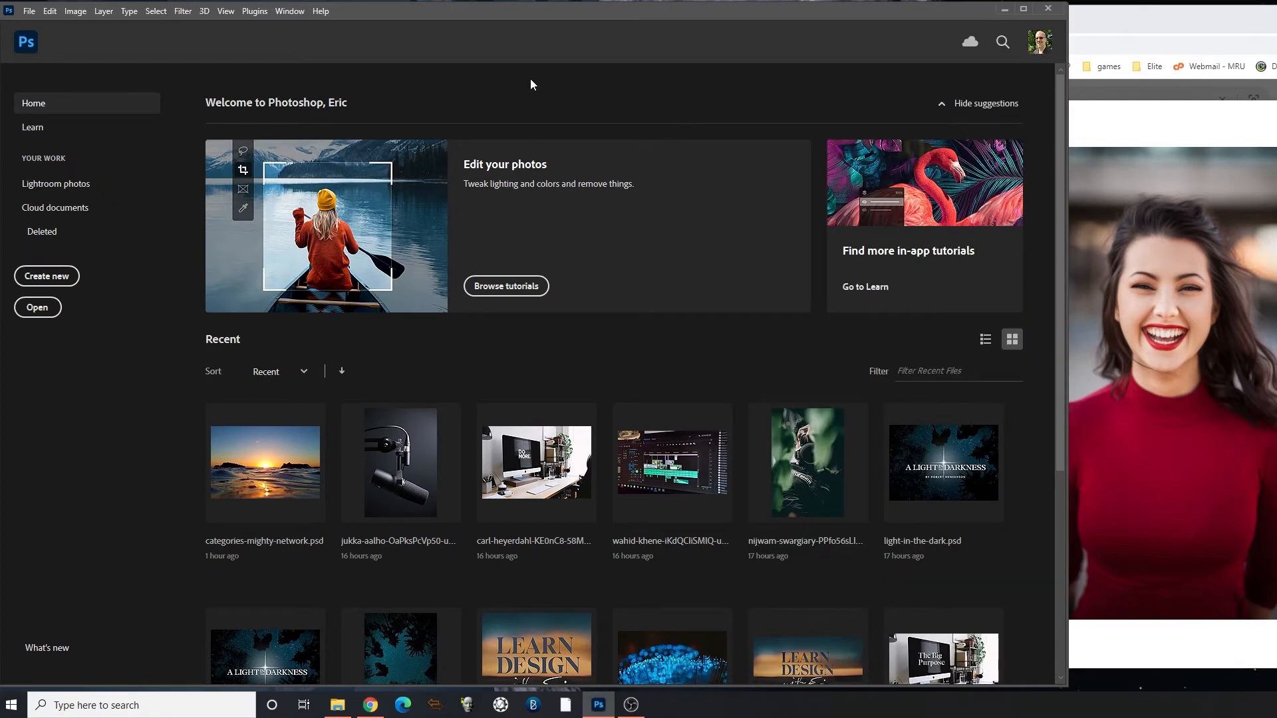
key(ctrl+n)
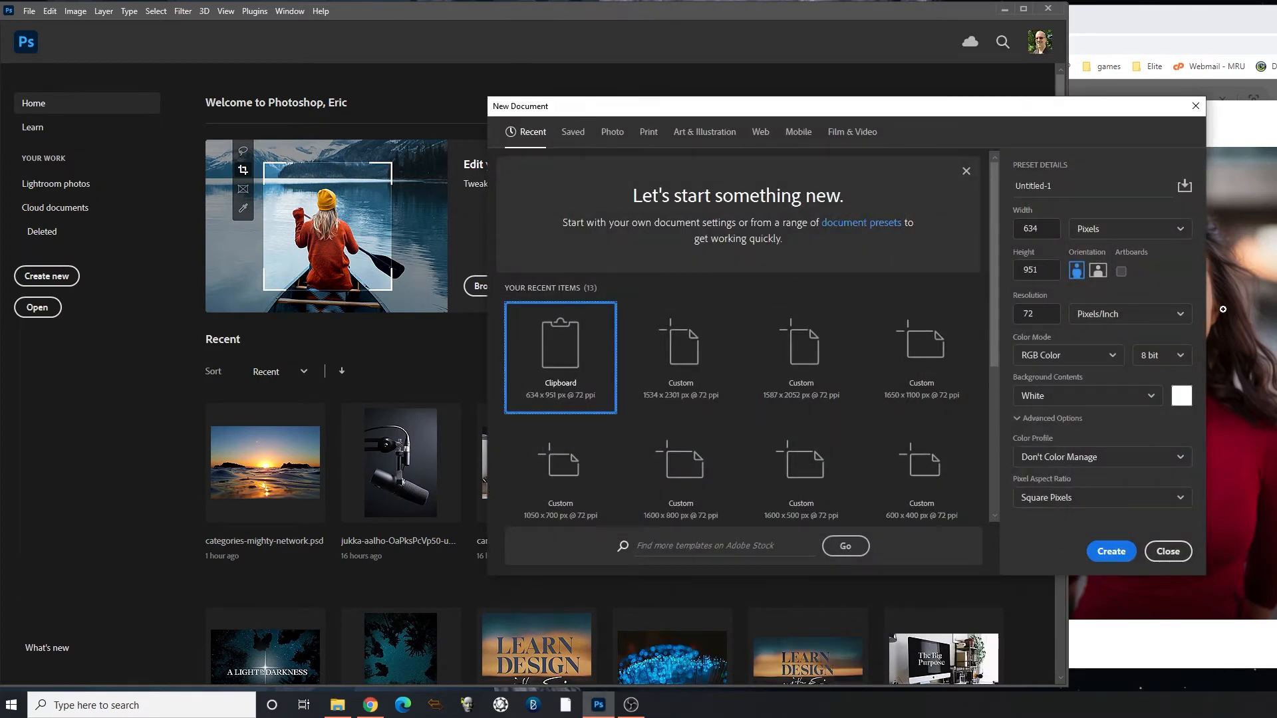
click(1112, 552)
key(ctrl+v)
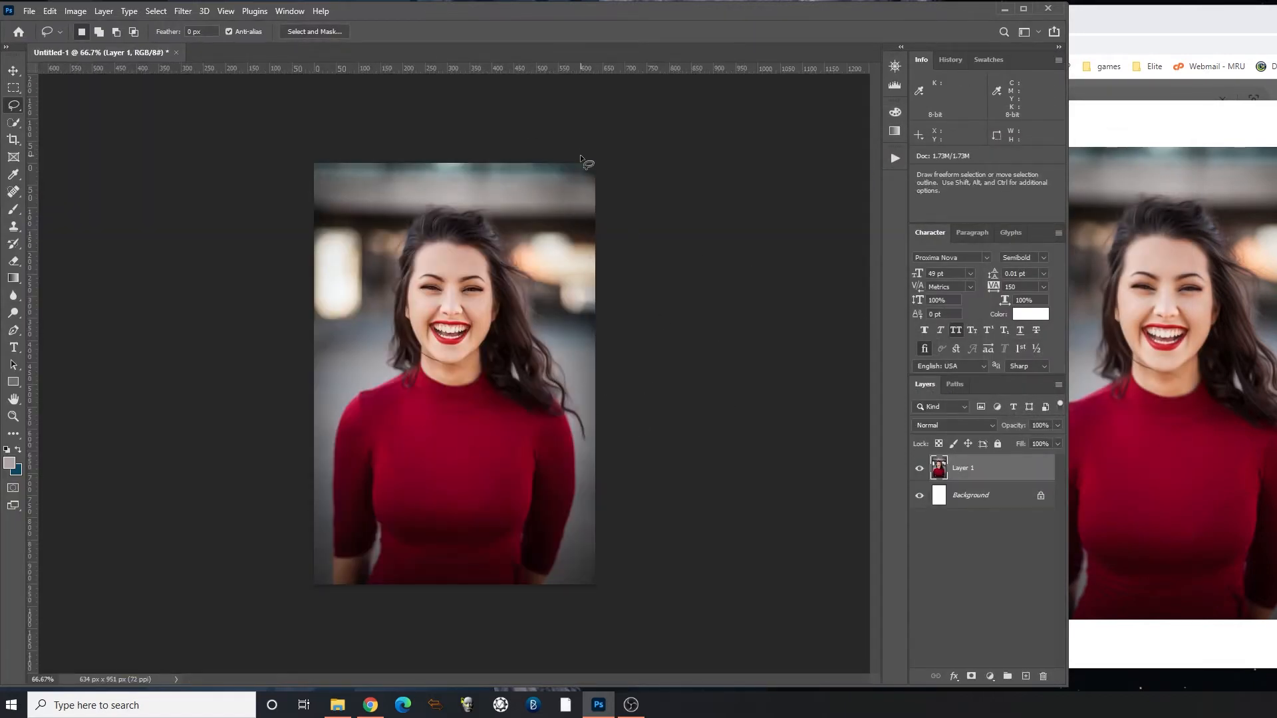
- Create a 1600 x 750 px document and place the copied photo in it, right of the canvas centre
key(ctrl+n)
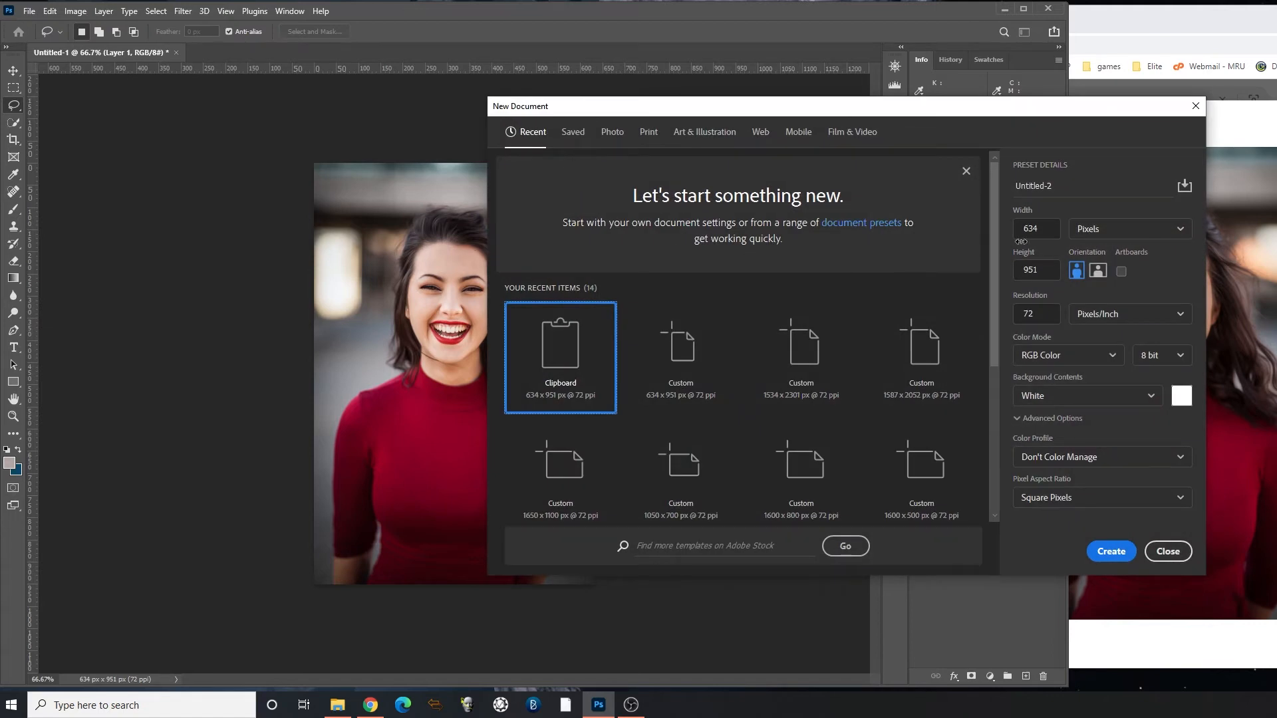
click(1038, 227)
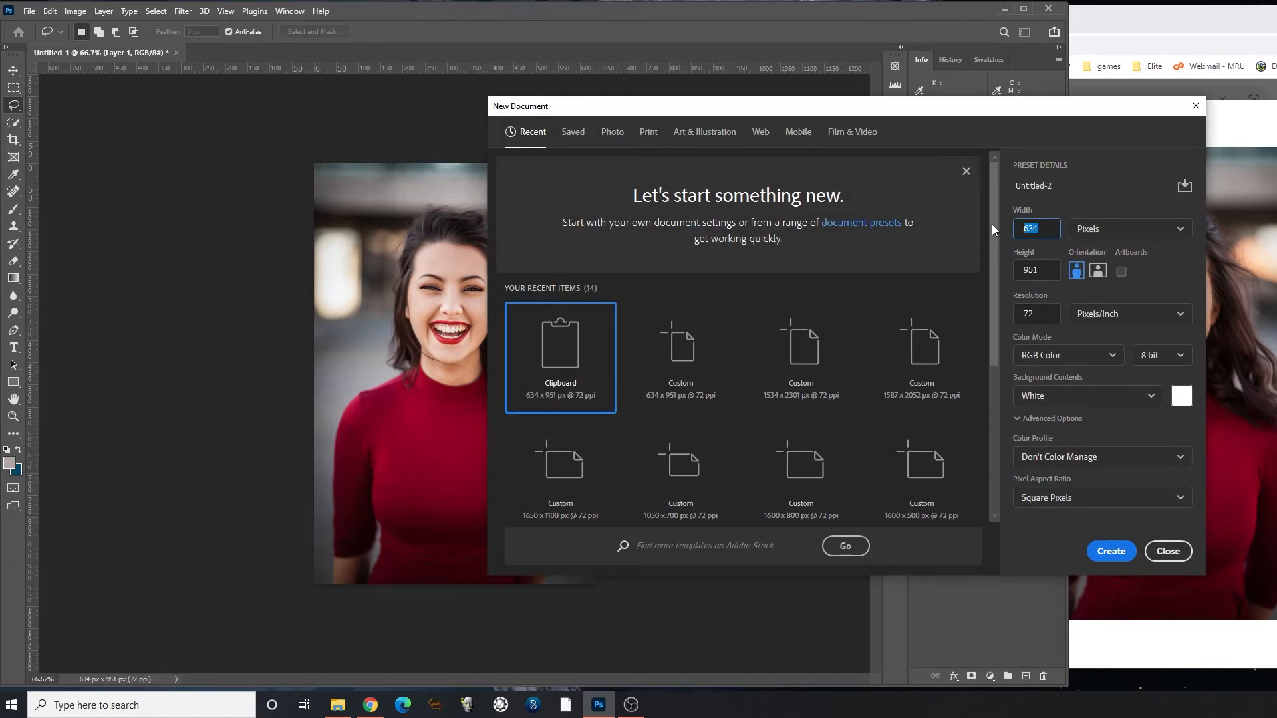
text(1600)
key(Tab)
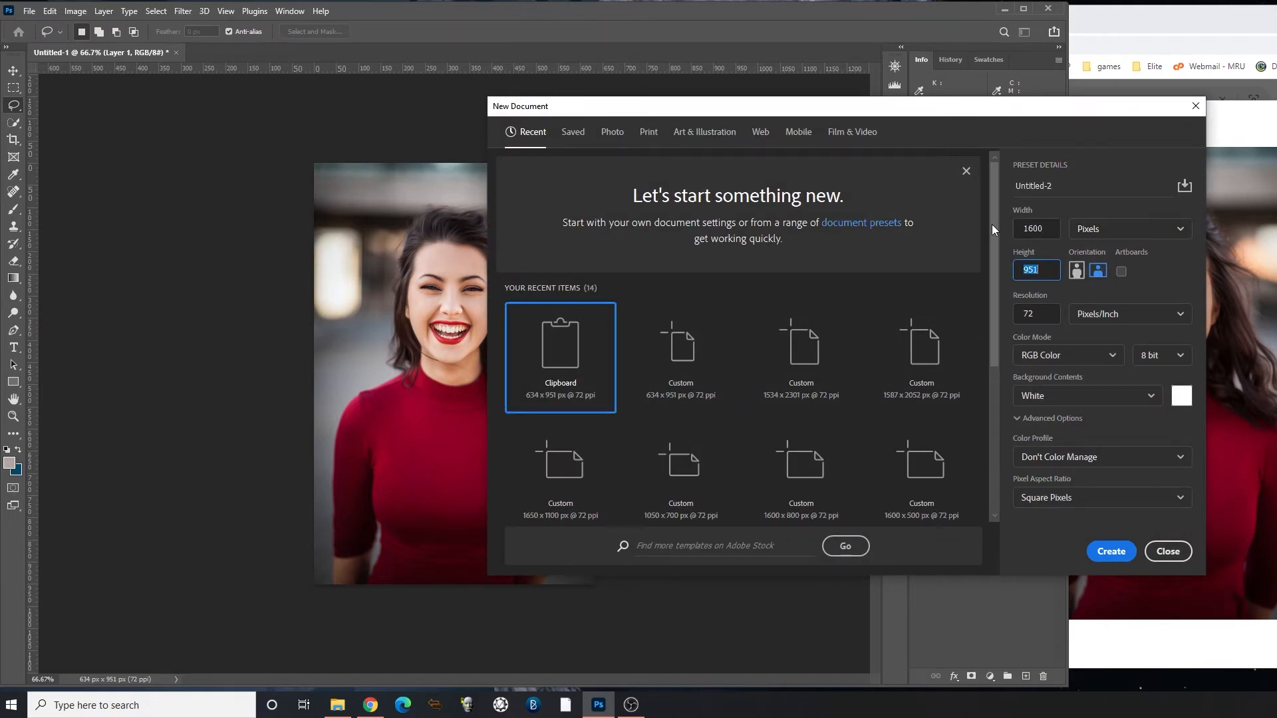
text(750)
key(Return)
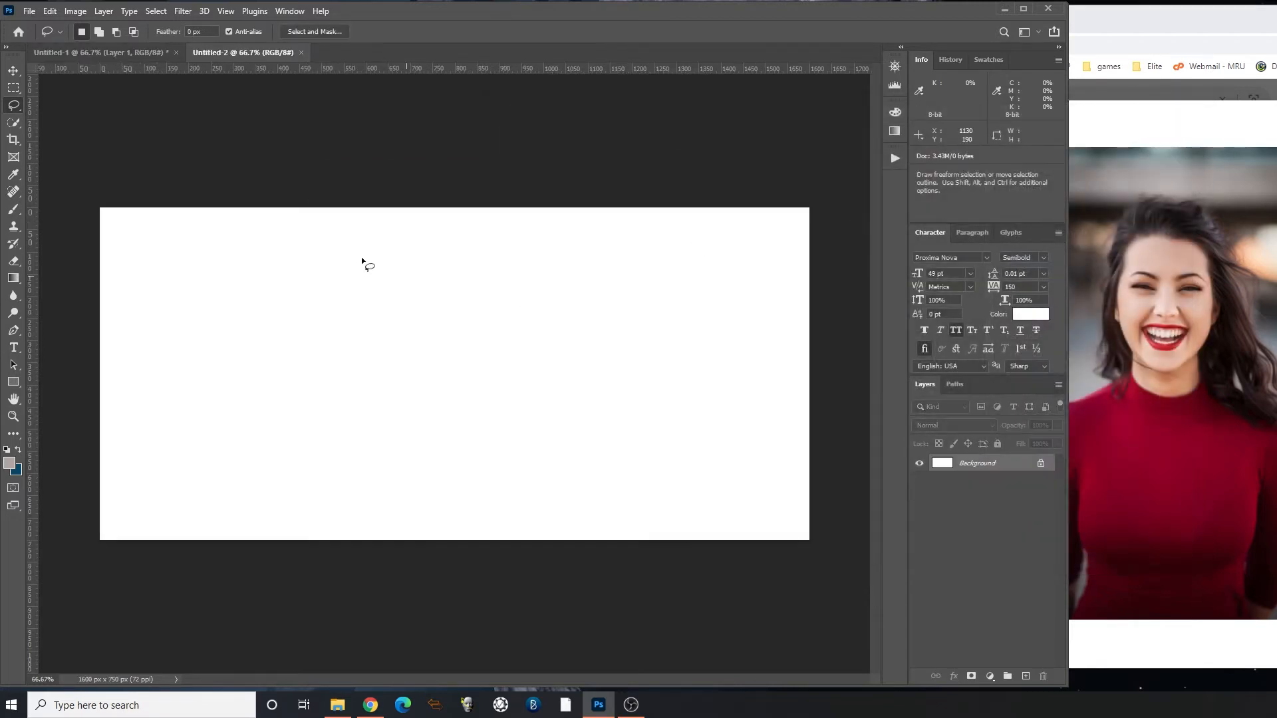
key(ctrl+v)
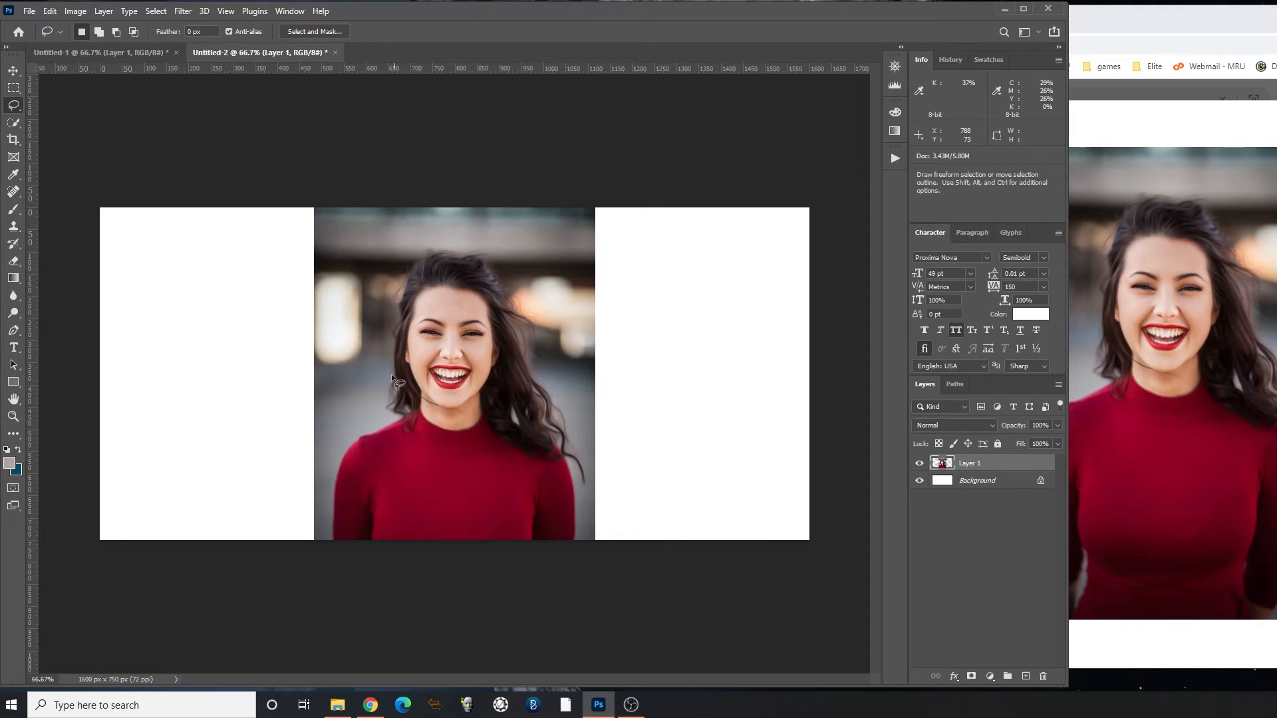
drag(532, 429, 592, 439)
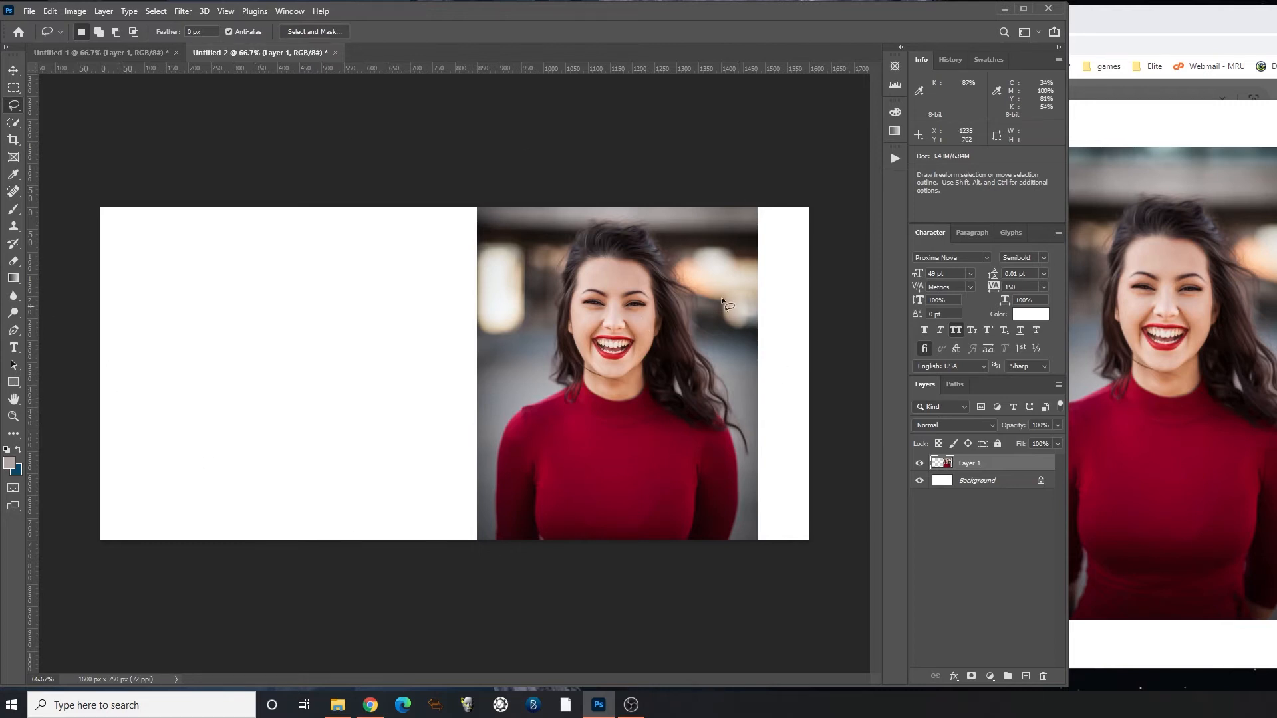
- Select the blank strip to the right of the photo, about 119 x 750 px, and apply a Content-Aware fill
click(13, 87)
drag(761, 204, 818, 549)
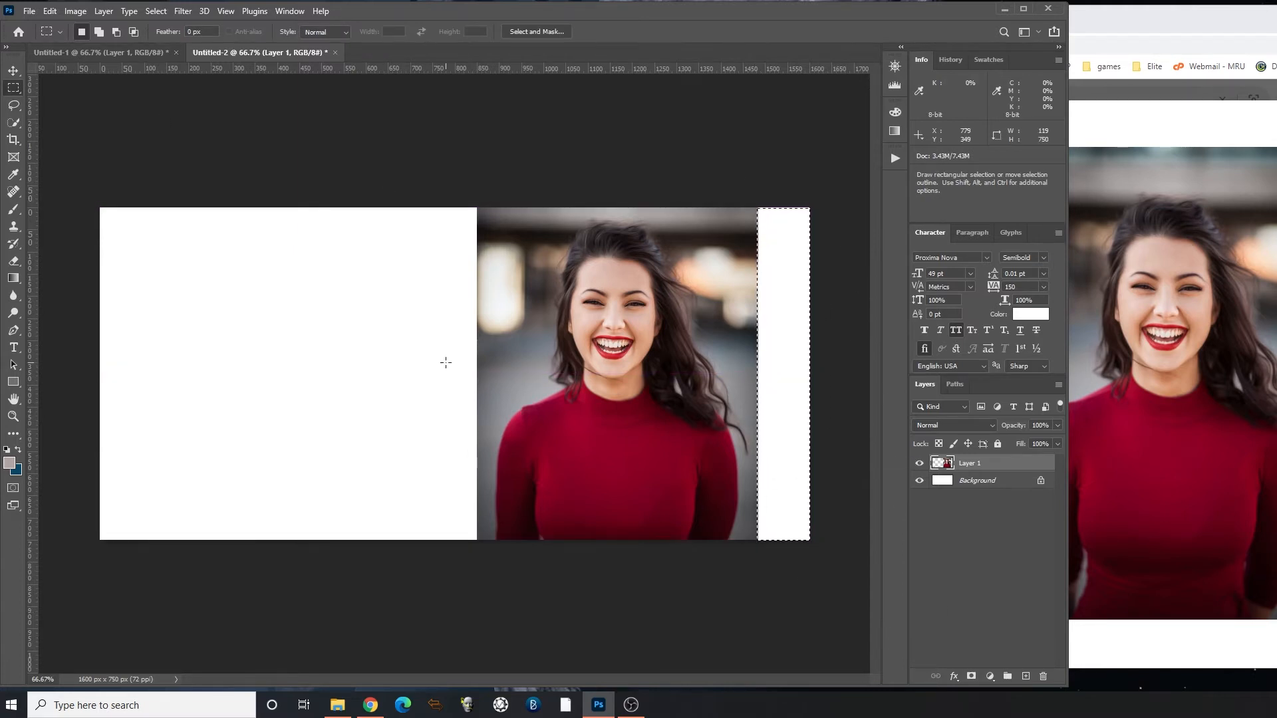
key(shift)
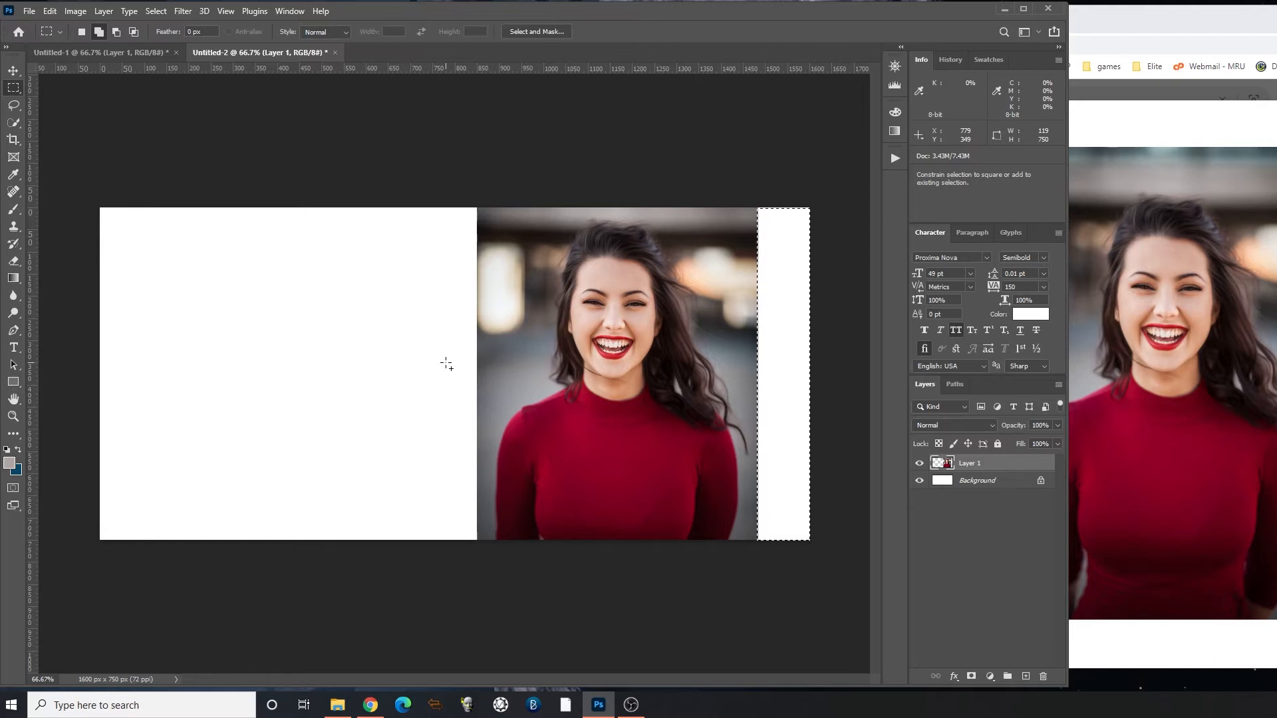
key(shift+F5)
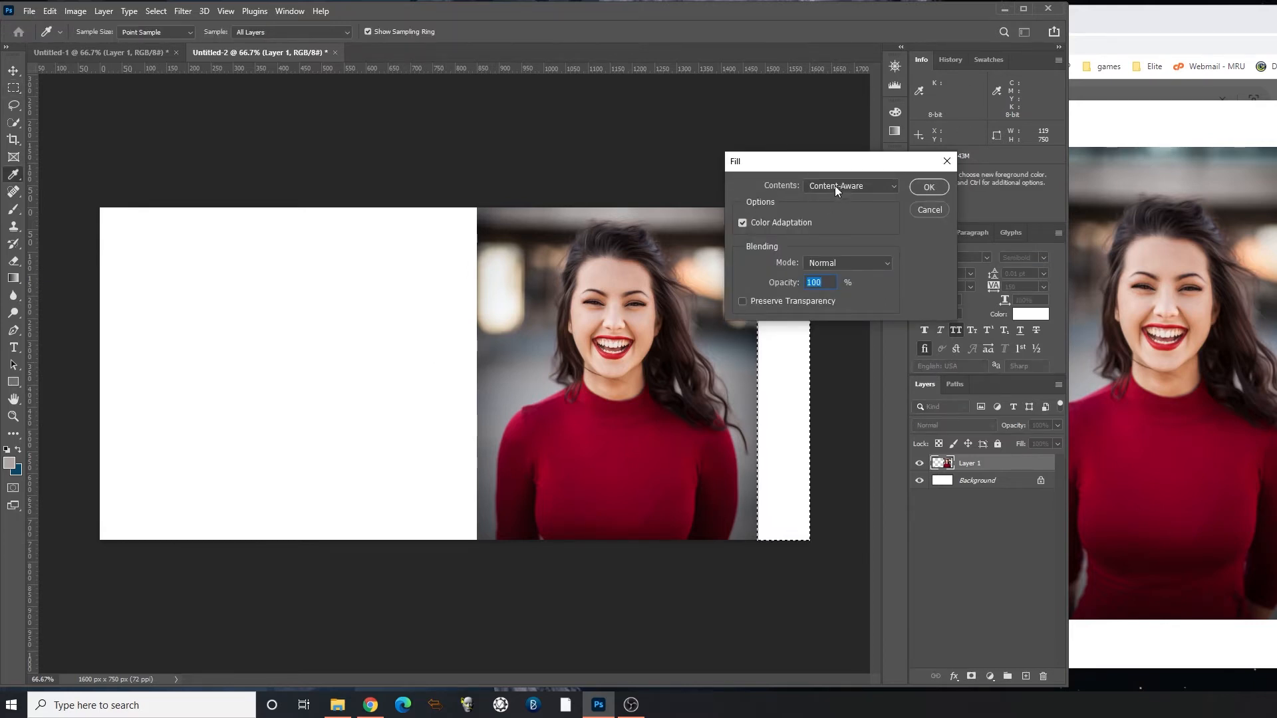
click(931, 187)
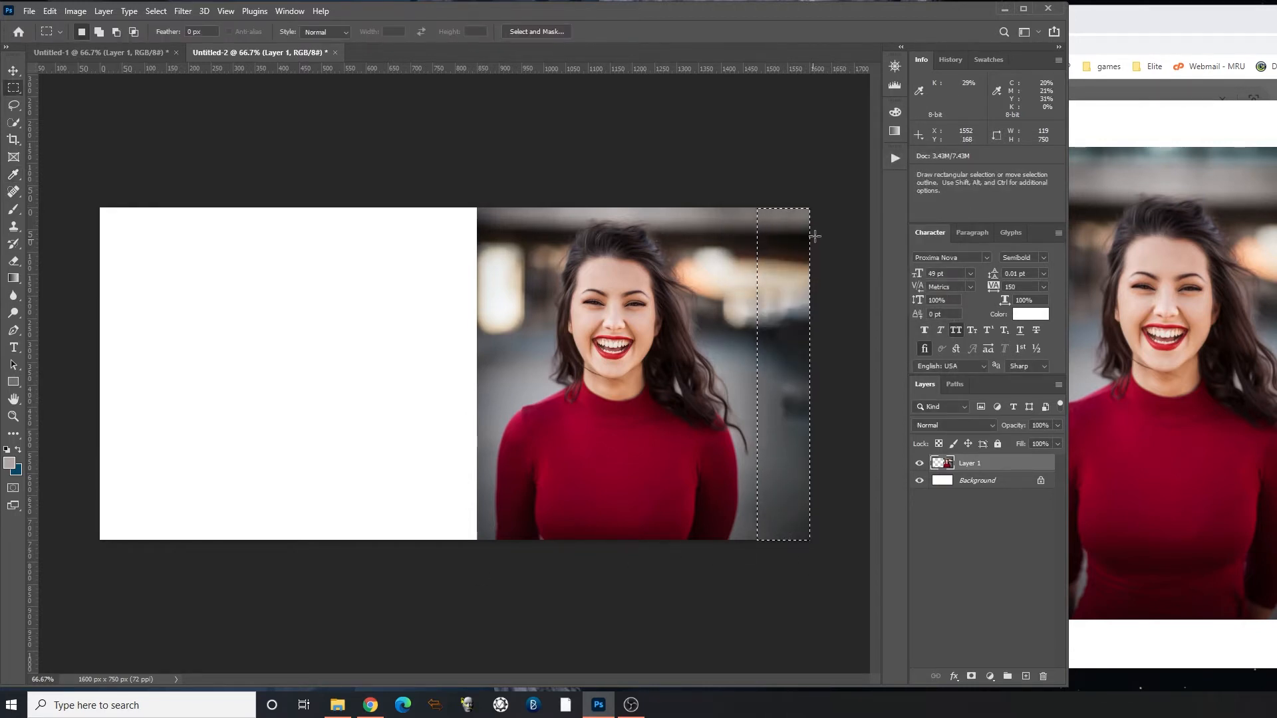
- Undo the Content-Aware fill of the strip beside the photo and clear the selection
key(ctrl+d)
key(ctrl+z)
key(Delete)
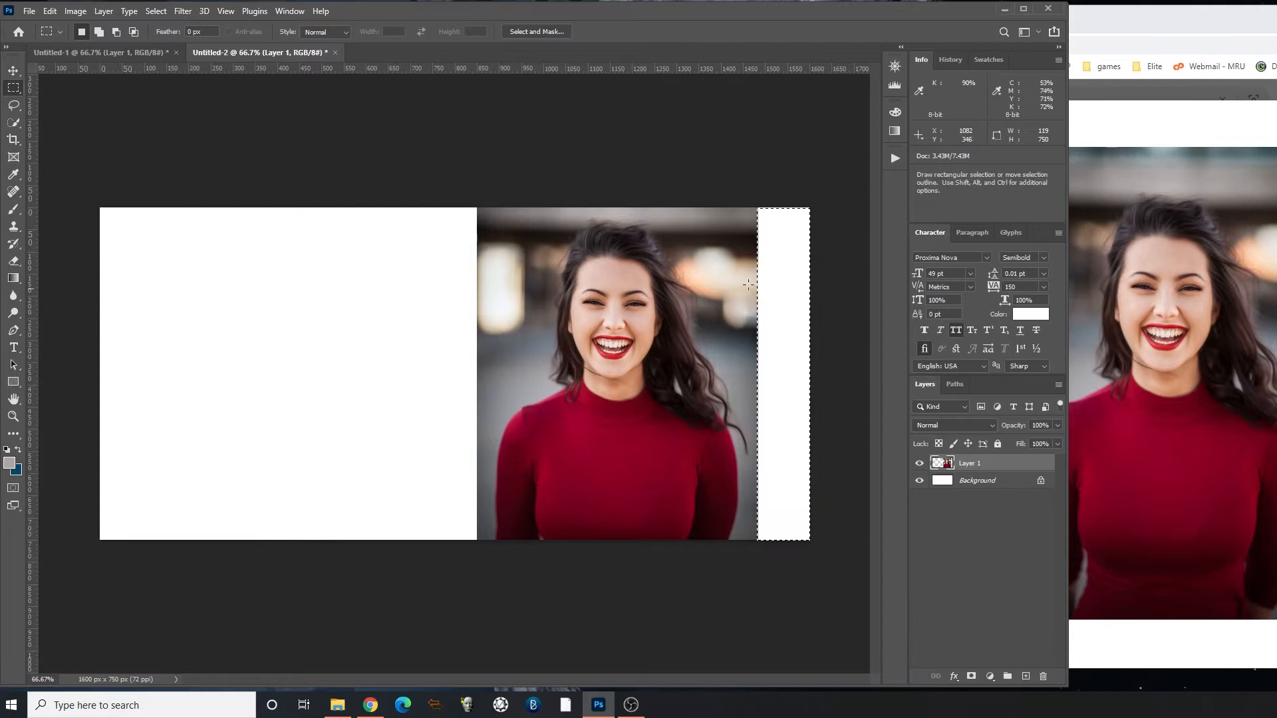
key(ctrl+d)
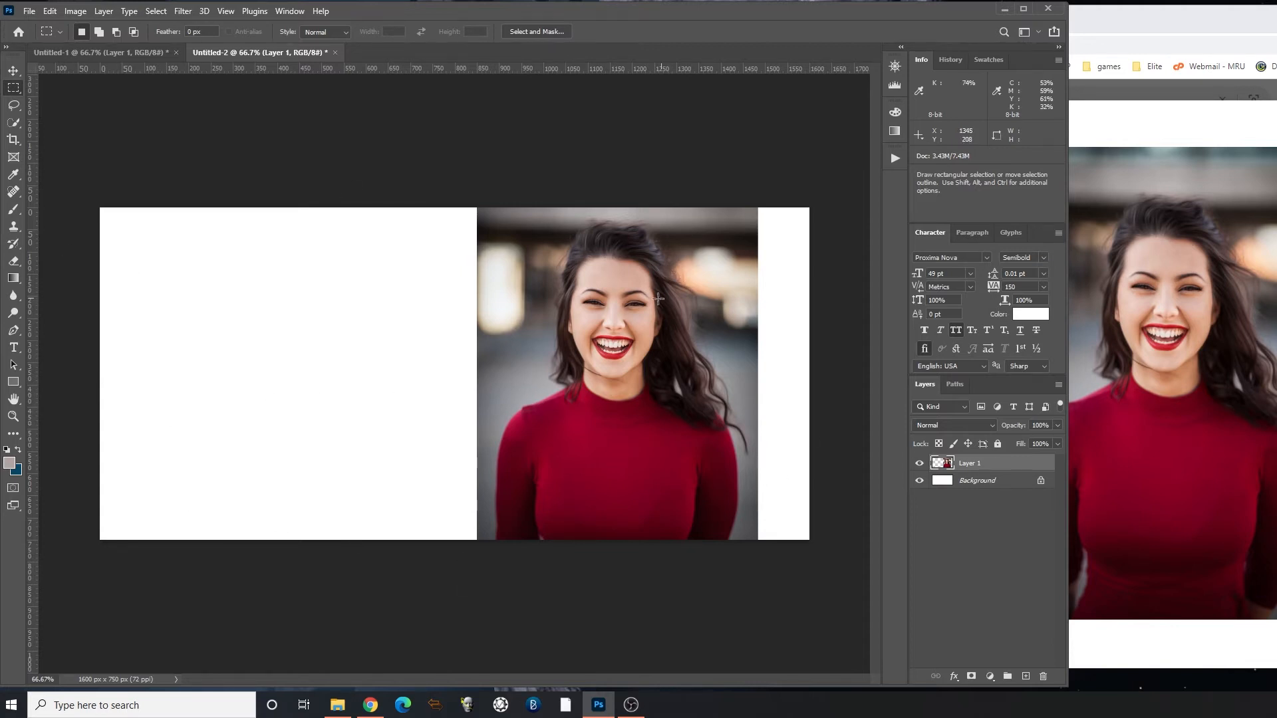
- Compare the photo in the portrait document with its placement in the wide document, ending on the portrait document
click(125, 51)
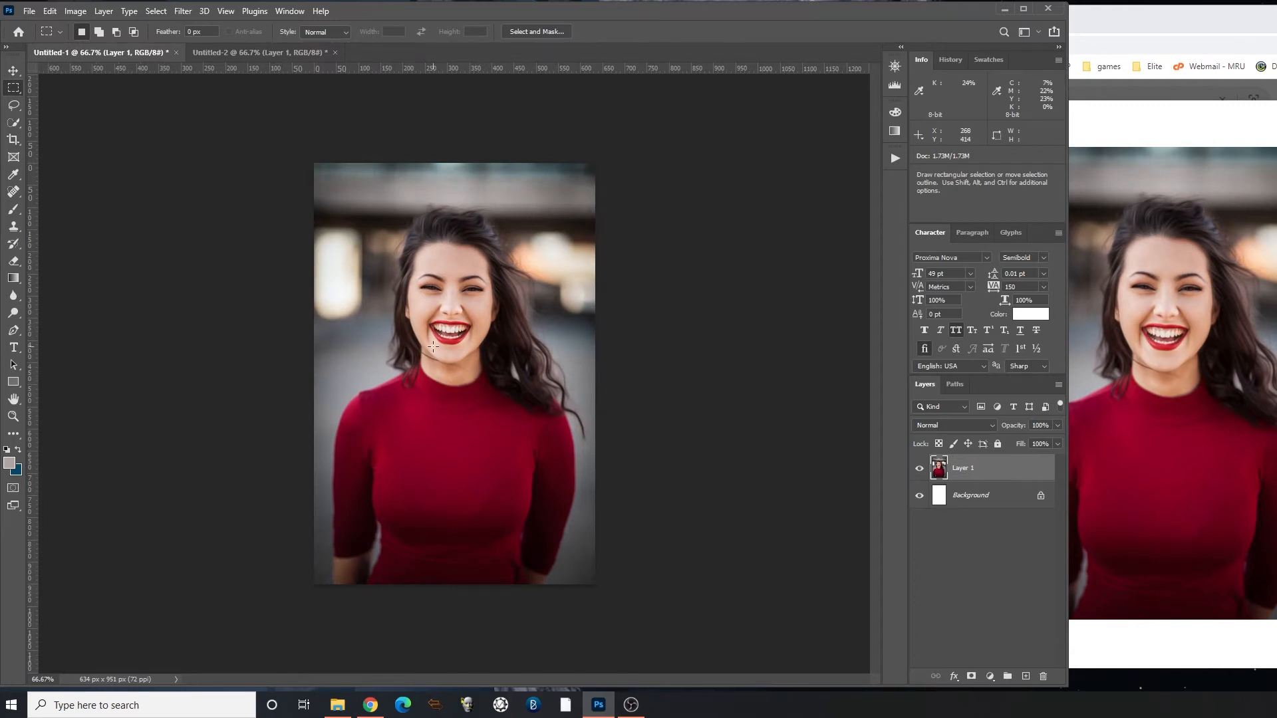
click(257, 52)
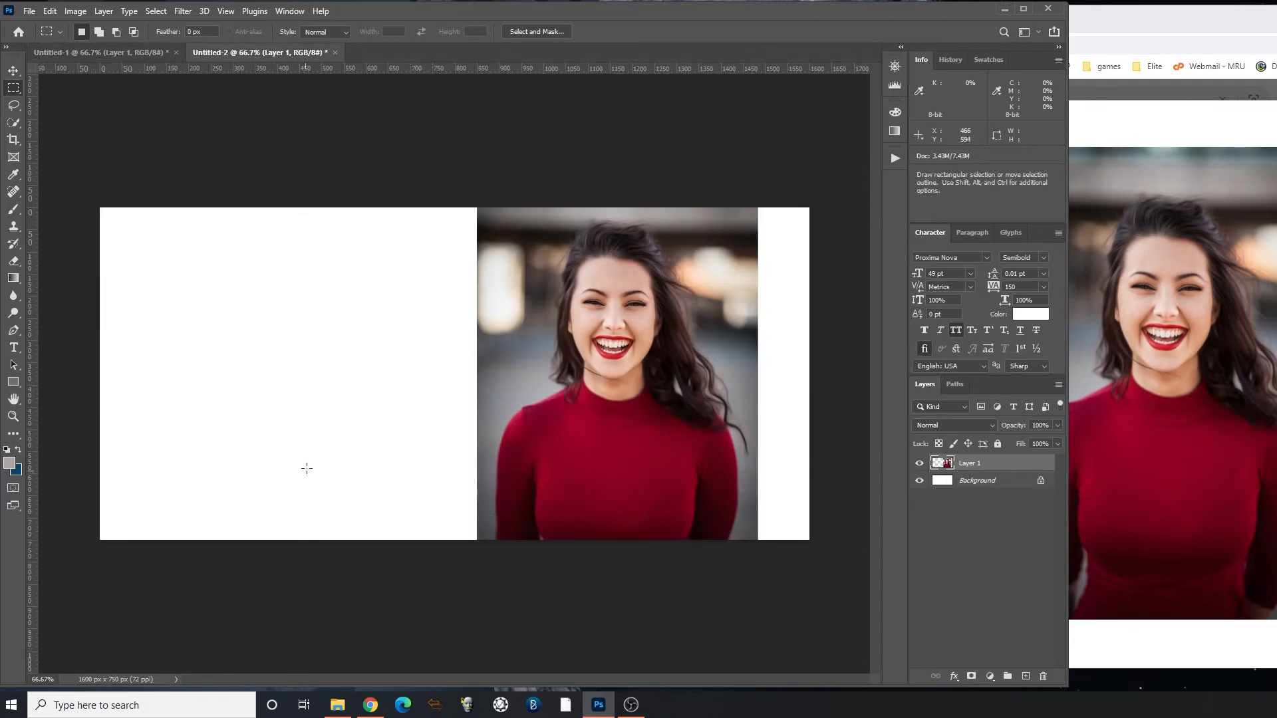
click(109, 53)
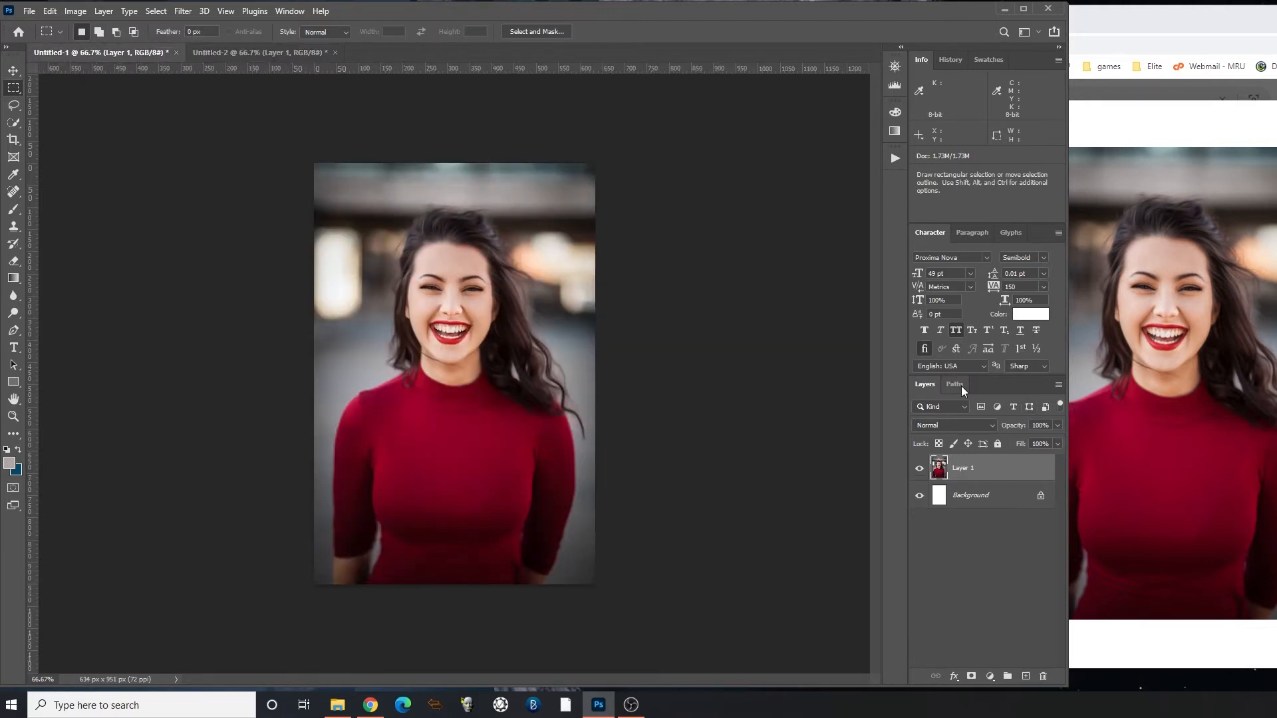
- Add a new empty path to the portrait document
click(14, 106)
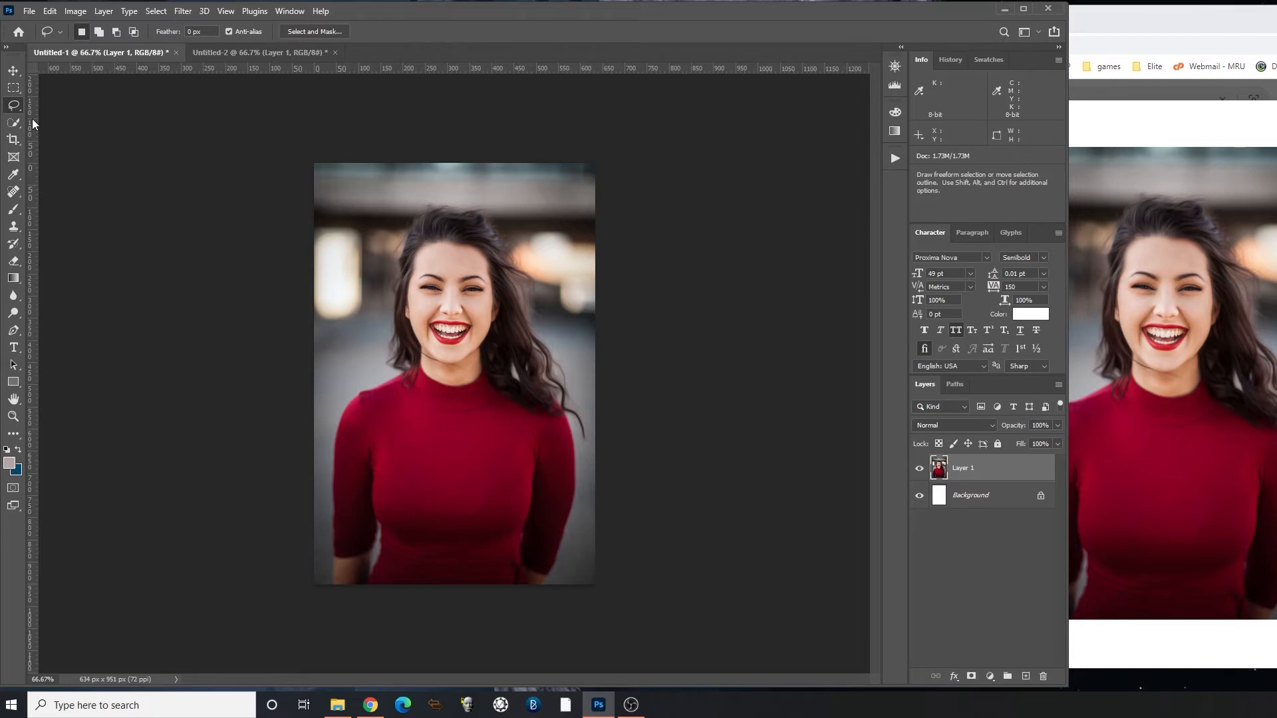
click(960, 385)
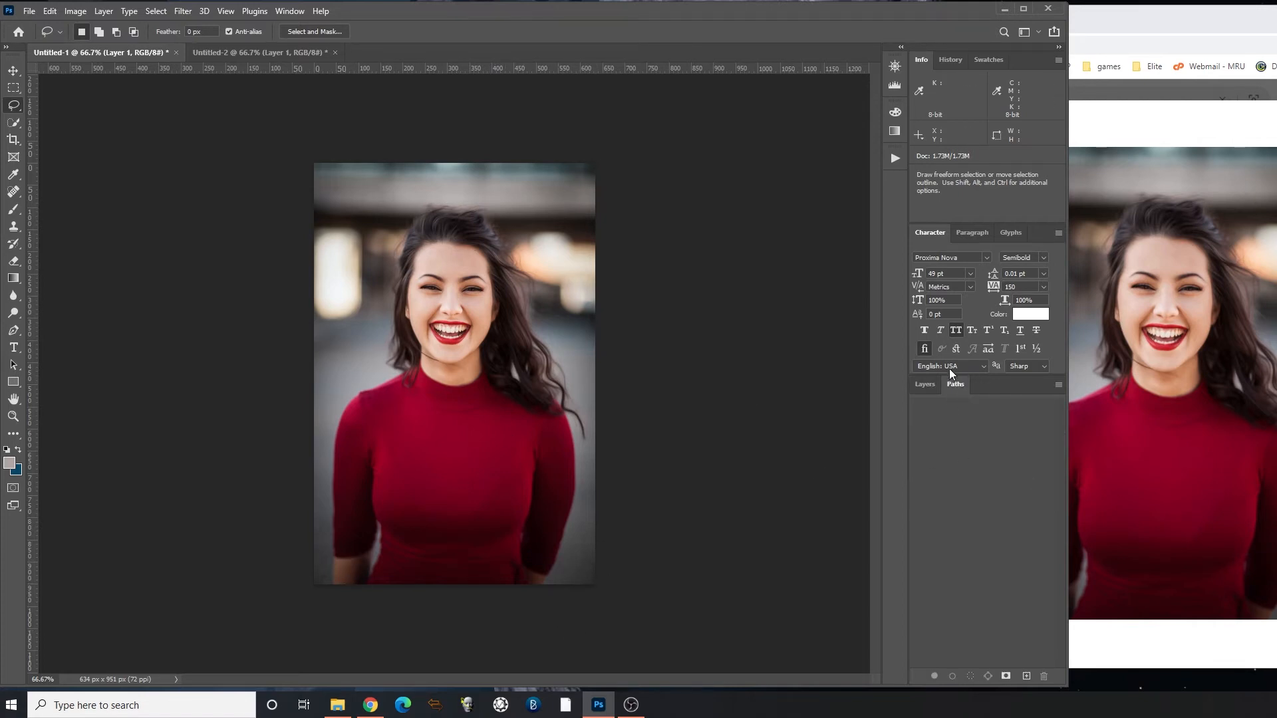
click(925, 384)
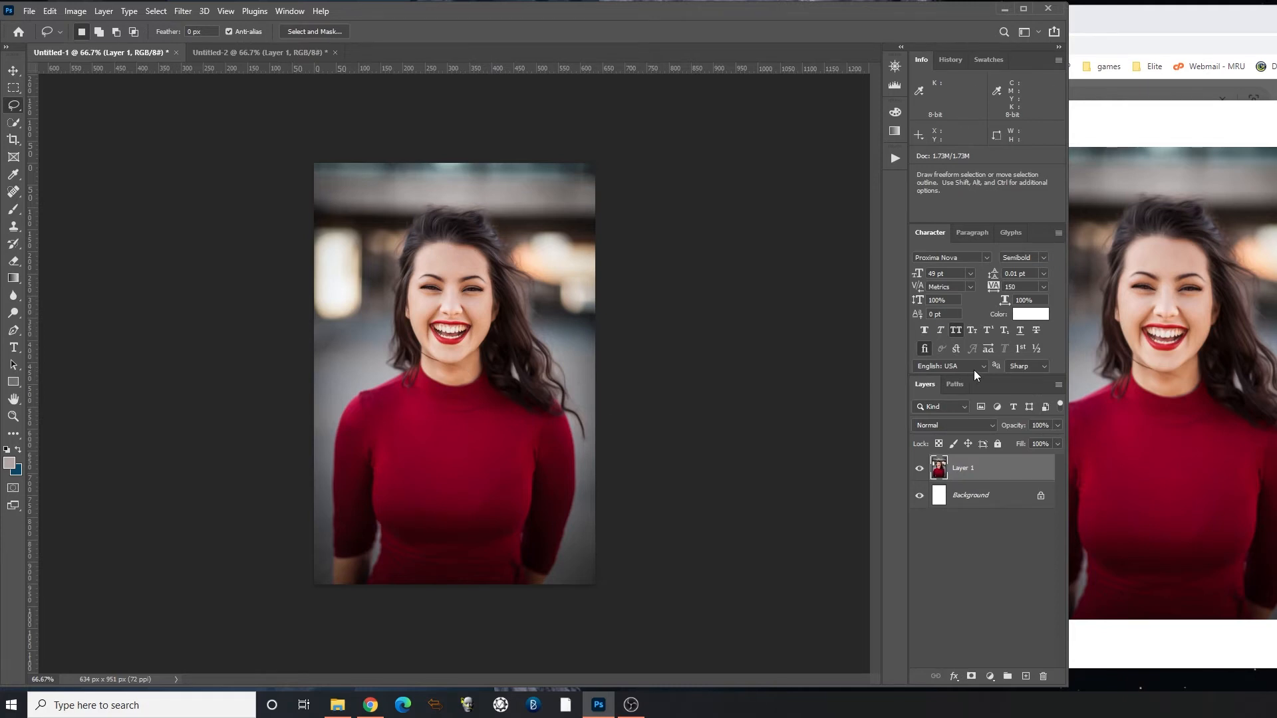
click(958, 384)
click(1026, 676)
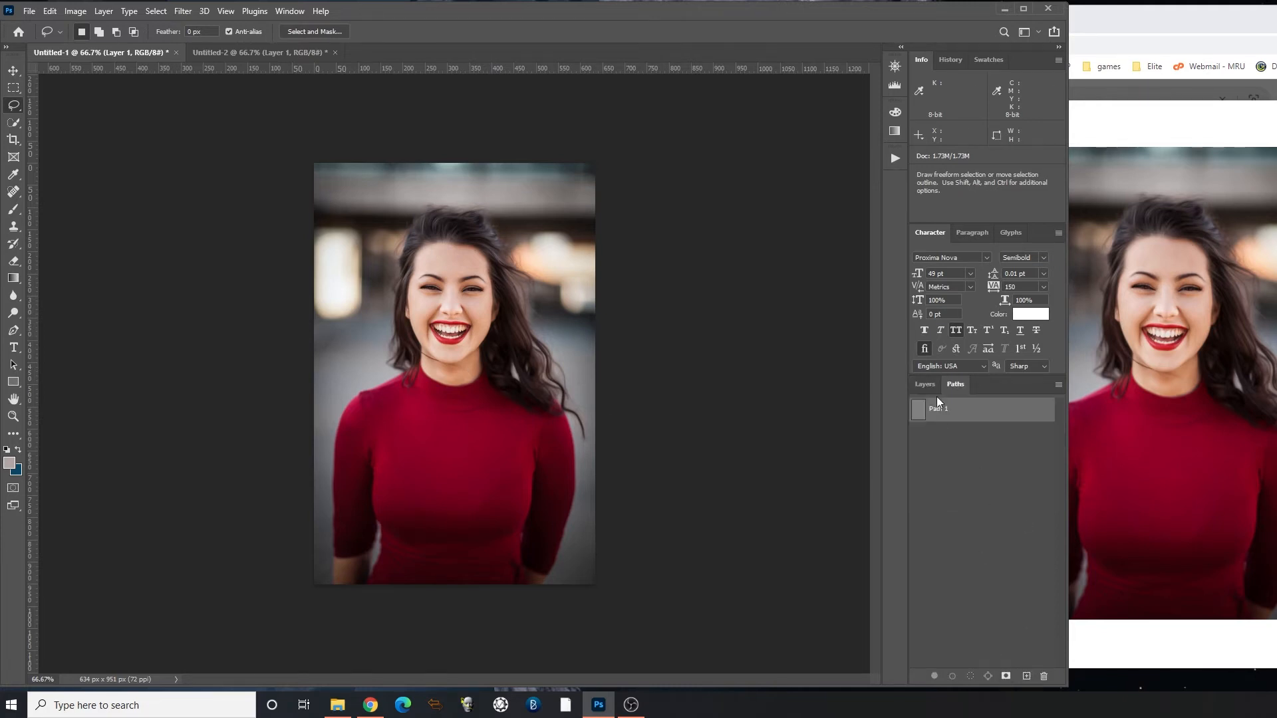
- Start a pen path just below the photo's bottom edge and trace up the woman's forearm and sleeve on the photo's right side
click(14, 332)
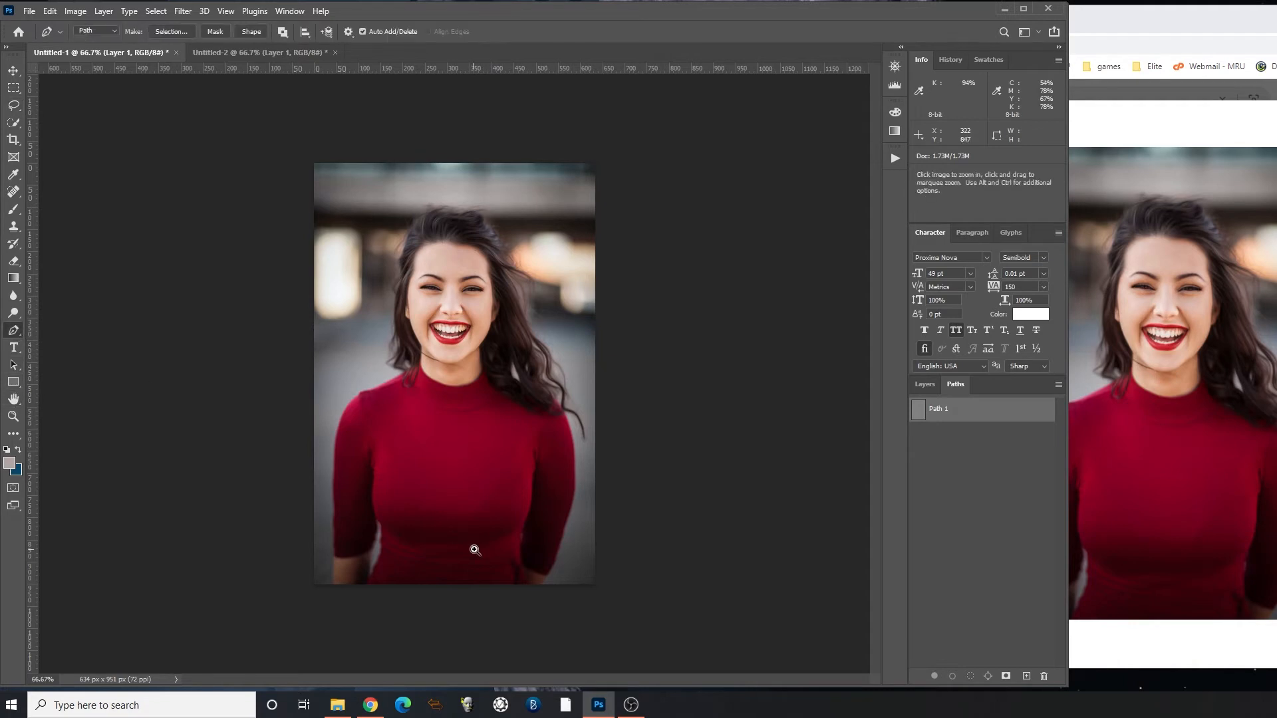
ctrl+click(475, 550)
ctrl+click(475, 550)
ctrl+click(476, 550)
drag(688, 536, 286, 384)
click(305, 345)
drag(352, 261, 353, 249)
drag(370, 197, 372, 199)
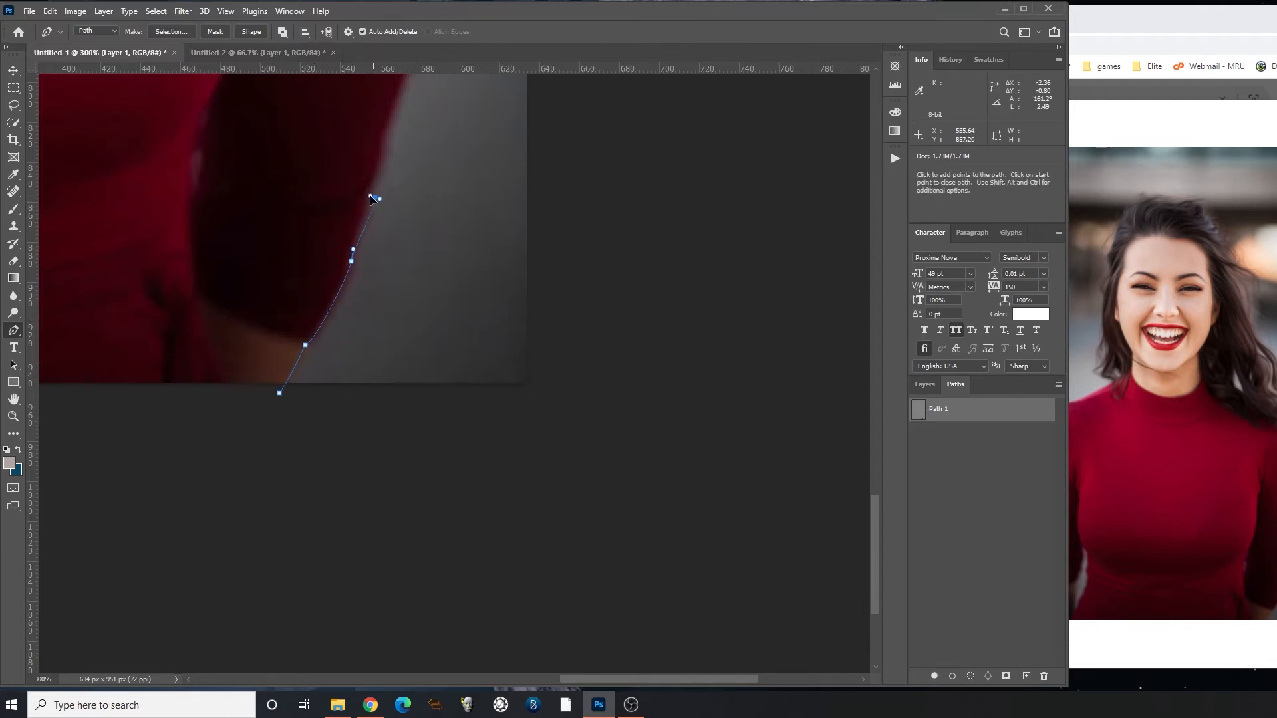
drag(385, 141, 378, 78)
drag(420, 167, 429, 459)
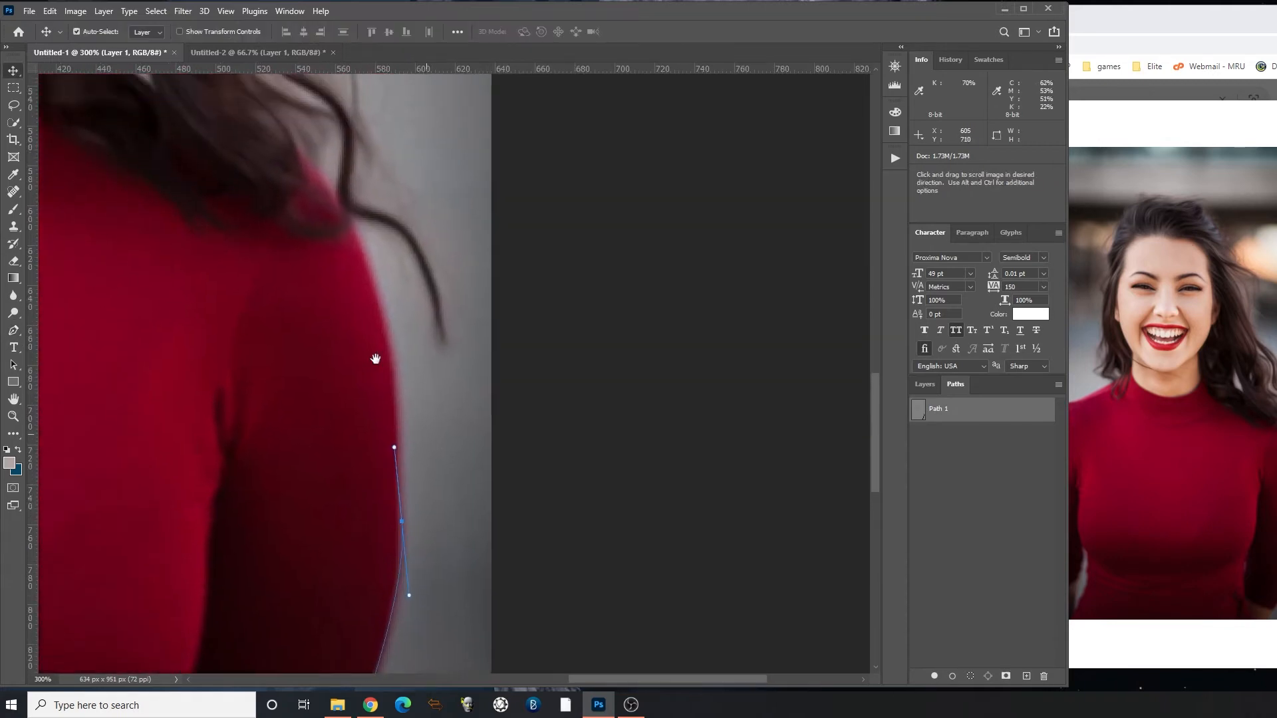
drag(381, 352, 370, 313)
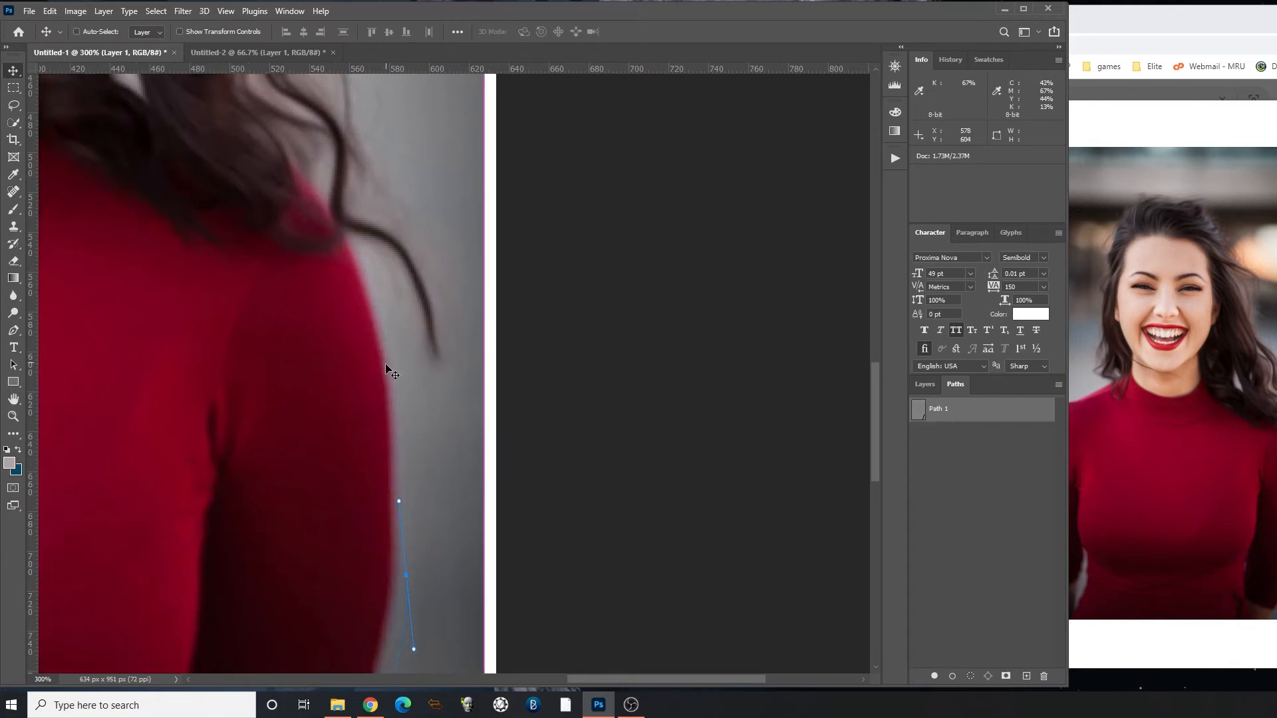
key(ctrl+z)
key(ctrl)
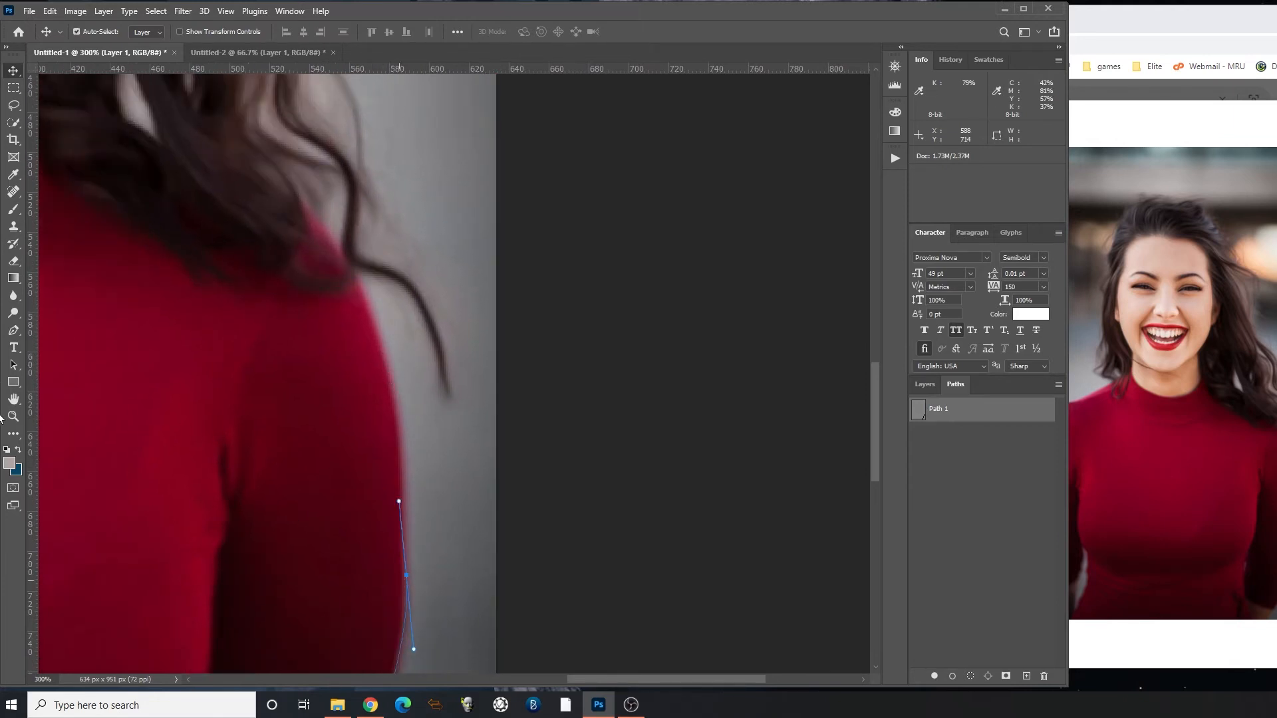
- Continue the pen path up the sleeve over the shoulder and along the thin stray lock of hair to its tip
click(14, 330)
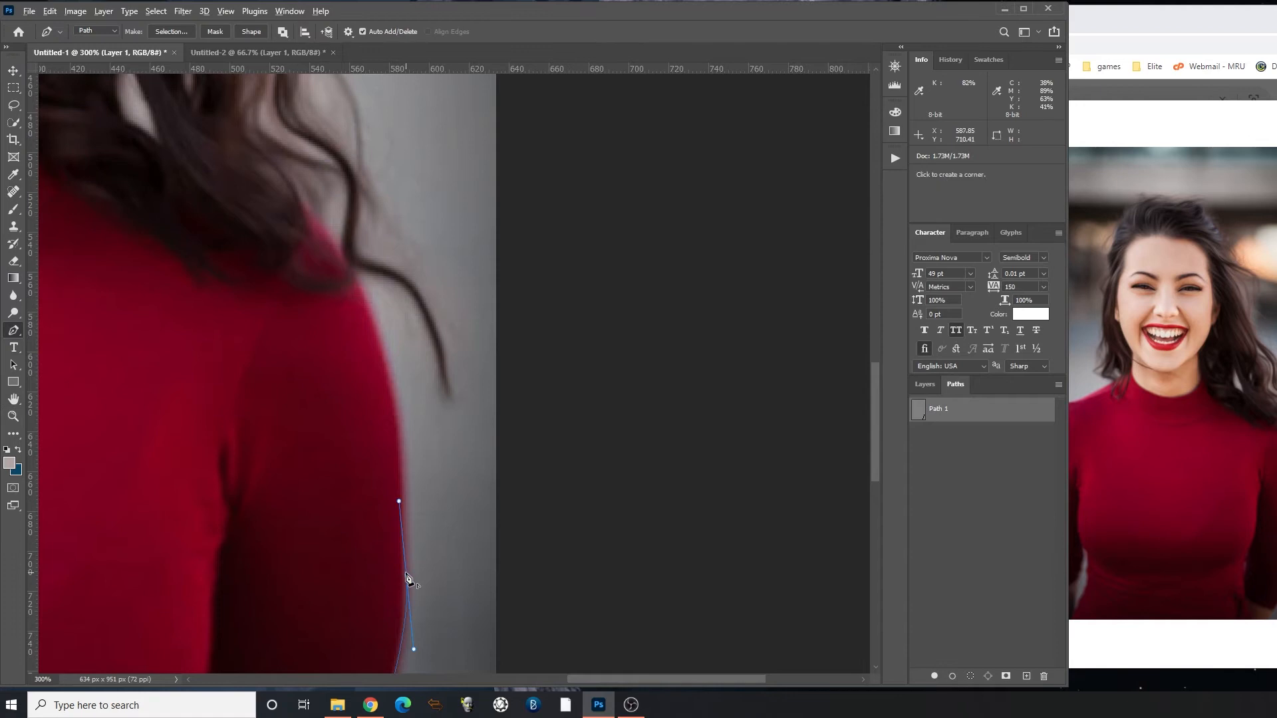
drag(391, 376, 378, 341)
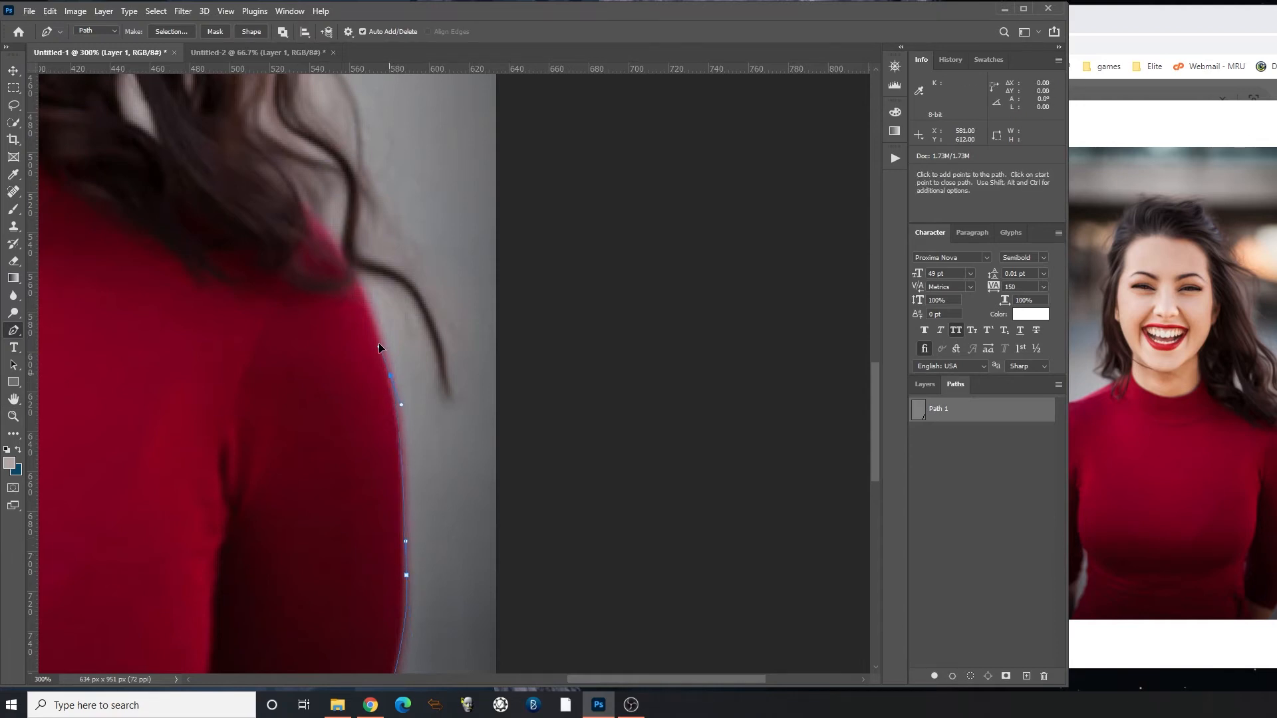
drag(349, 272, 371, 264)
drag(421, 305, 431, 335)
click(451, 405)
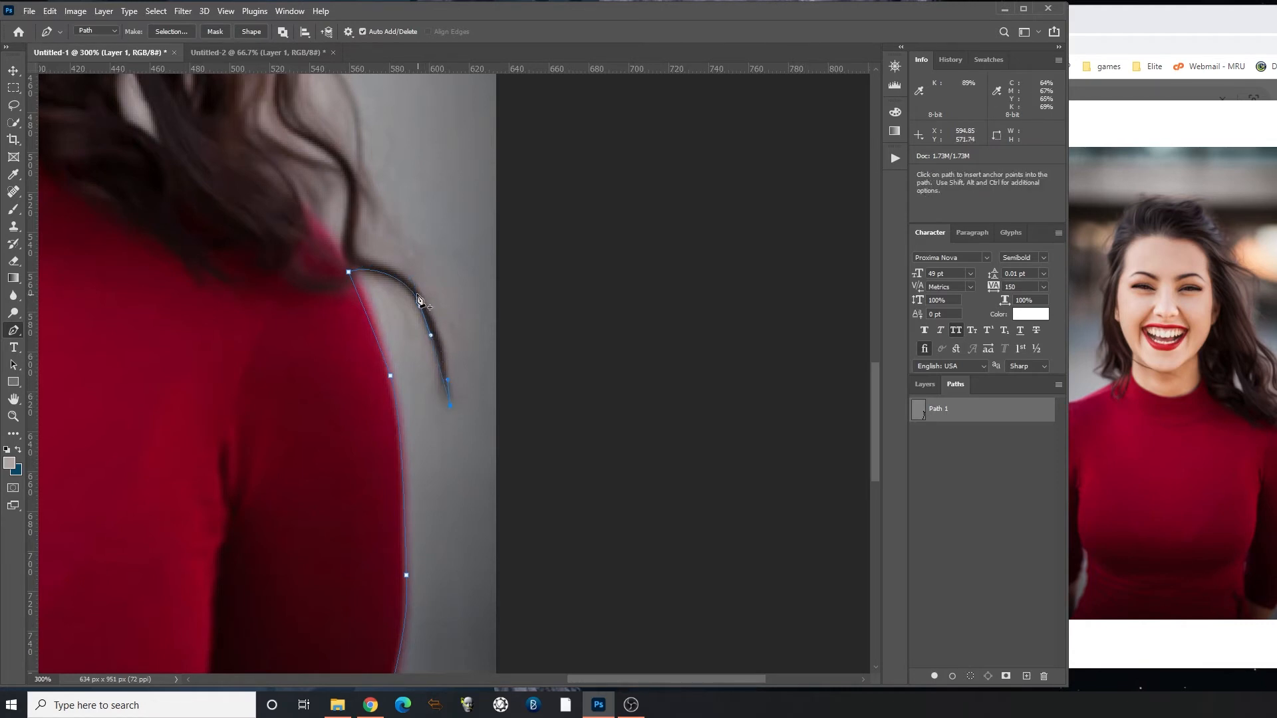
key(ctrl+z)
- Bring the path back along the stray lock and up the dark wavy strand beside the shoulder
drag(411, 282, 352, 229)
drag(348, 163, 331, 139)
key(space)
drag(251, 183, 374, 460)
- Extend the path around the fine outer wisp of hair and up along the hair's outer edge
drag(402, 339, 427, 300)
drag(466, 384, 473, 446)
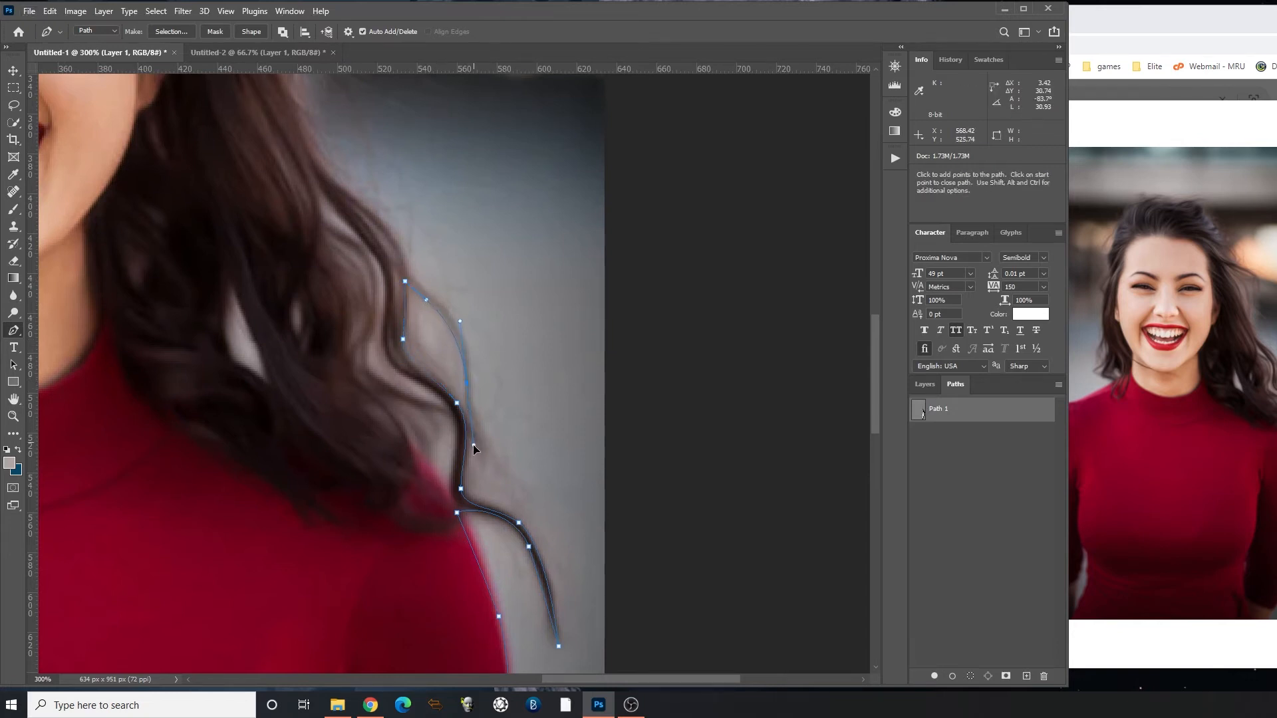
drag(466, 383, 469, 410)
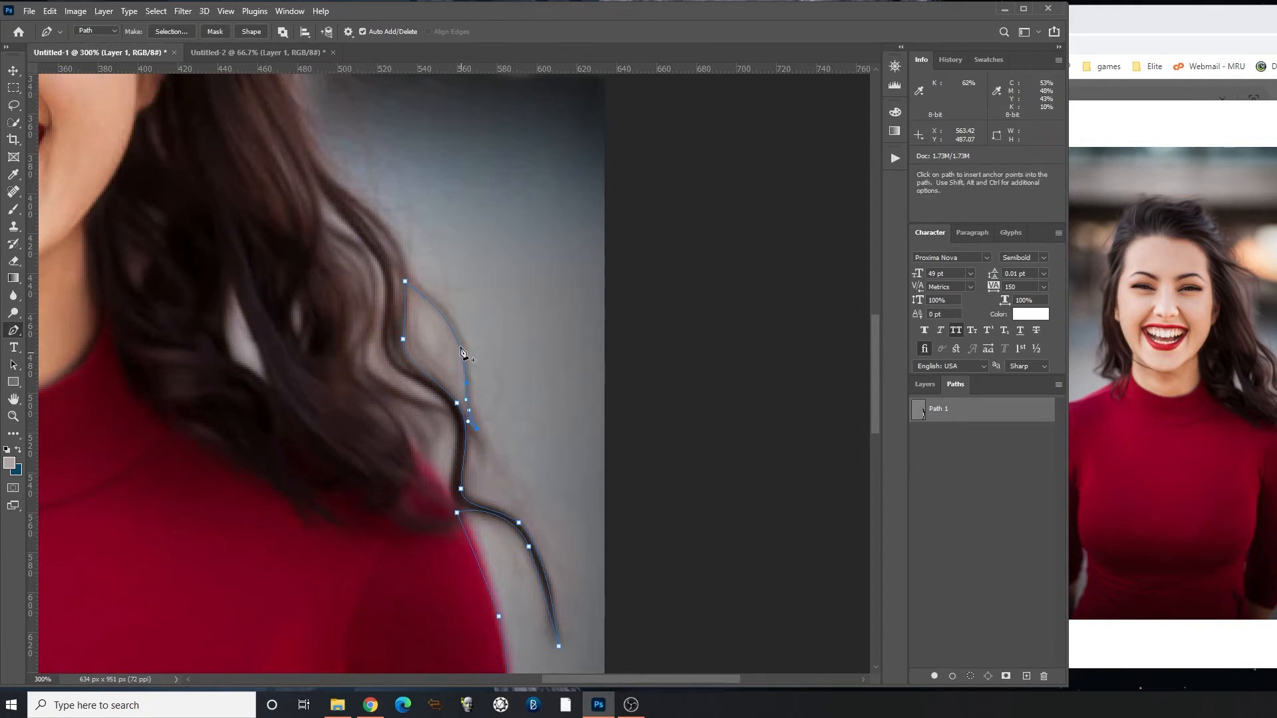
drag(447, 313, 422, 287)
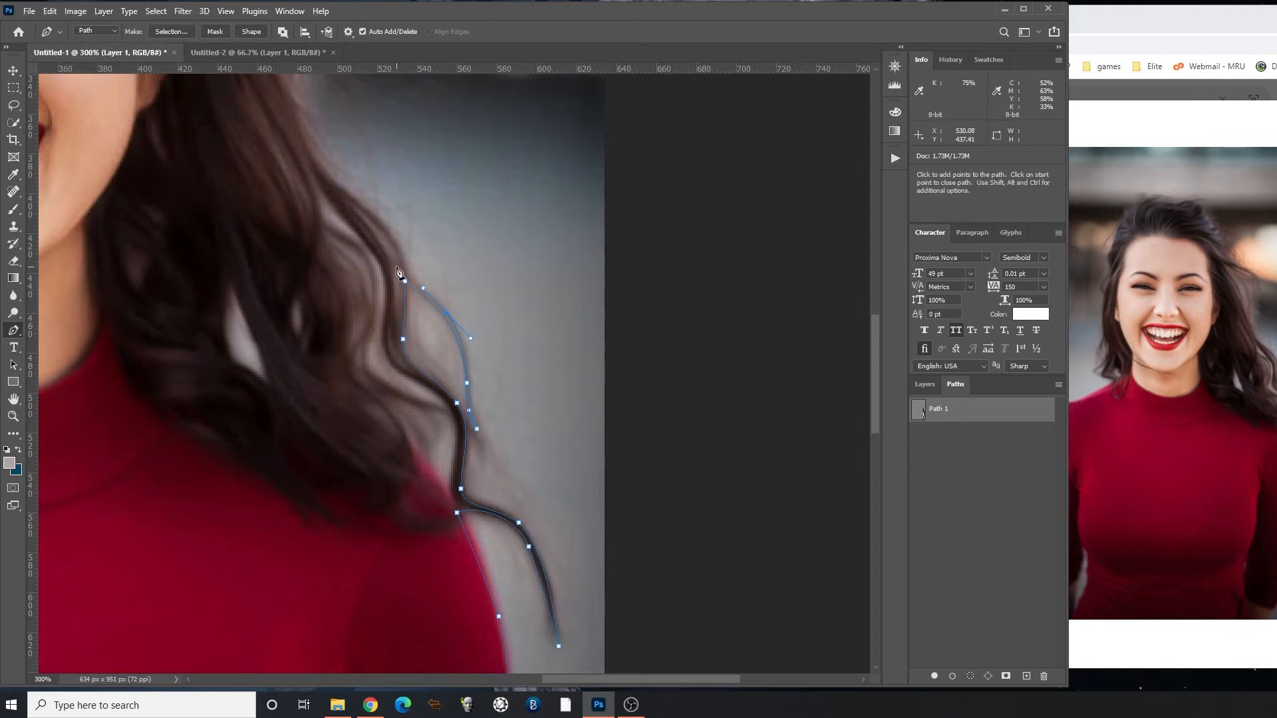
click(405, 269)
drag(333, 177, 297, 157)
- Load the unfinished path as a selection over the whole photo view and clear that selection
key(alt+space)
alt+click(360, 374)
alt+click(360, 374)
alt+click(359, 373)
alt+click(359, 374)
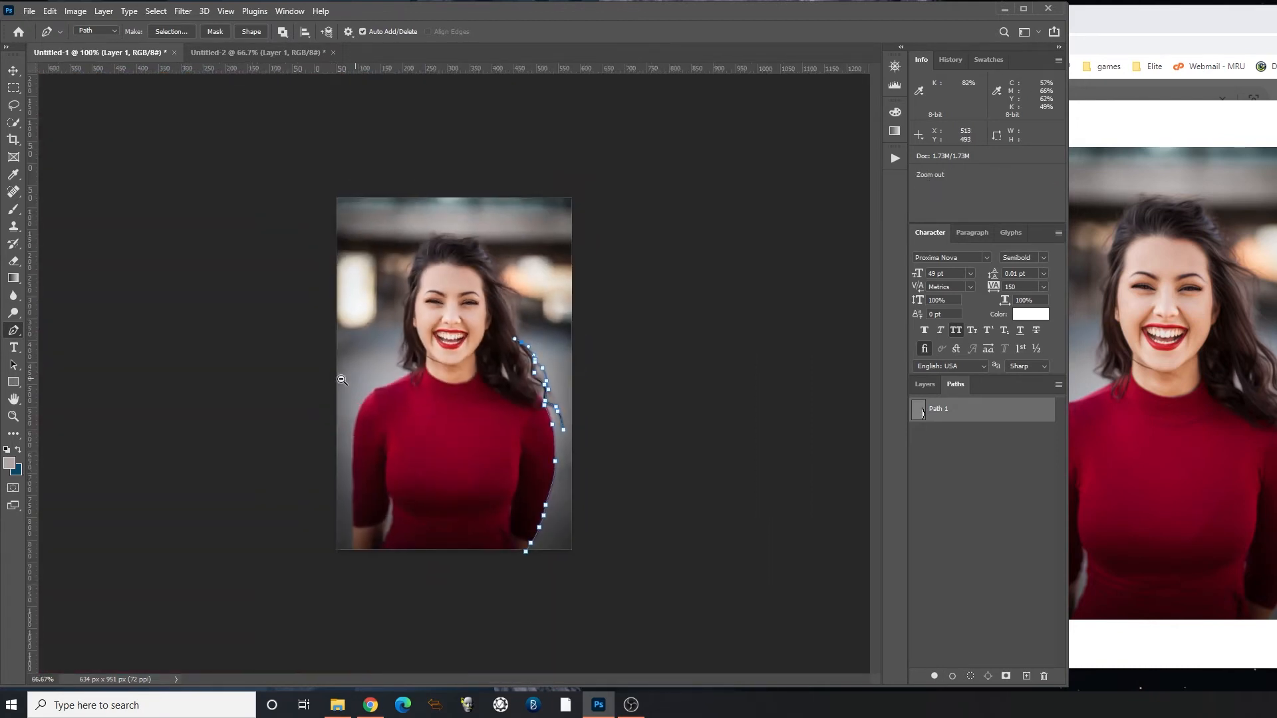
ctrl+click(500, 473)
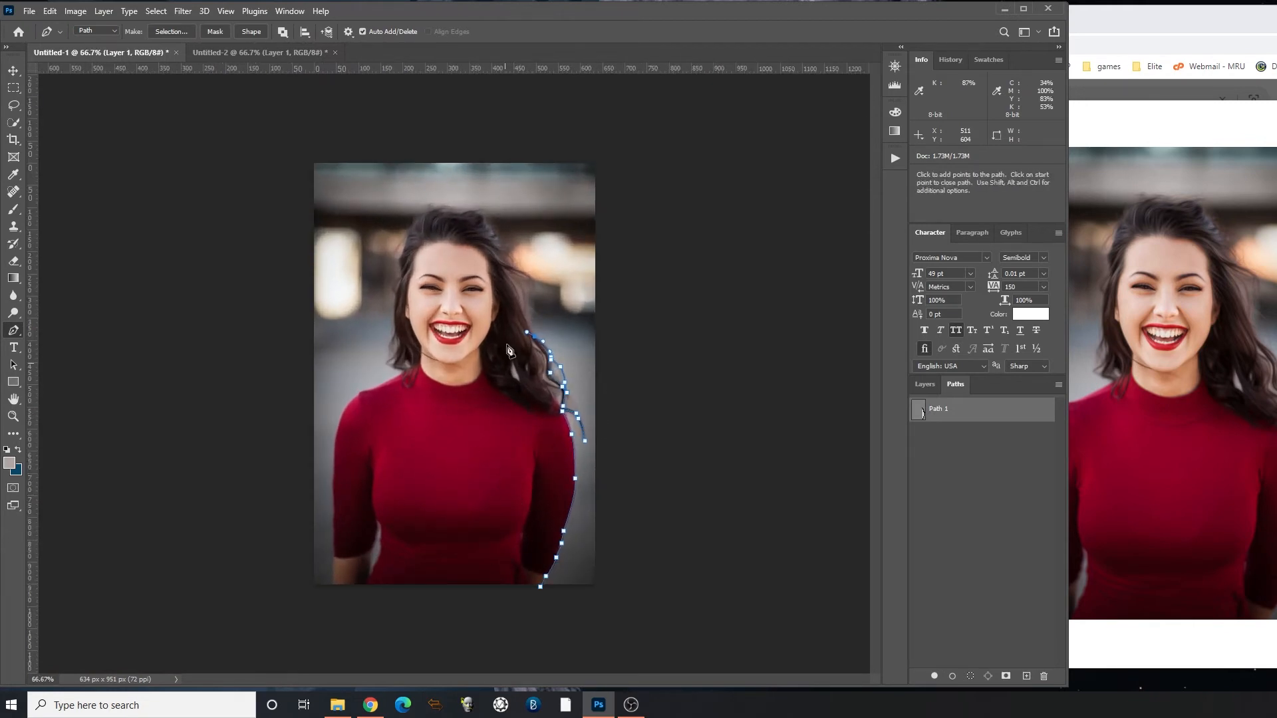
click(963, 451)
click(938, 415)
click(968, 675)
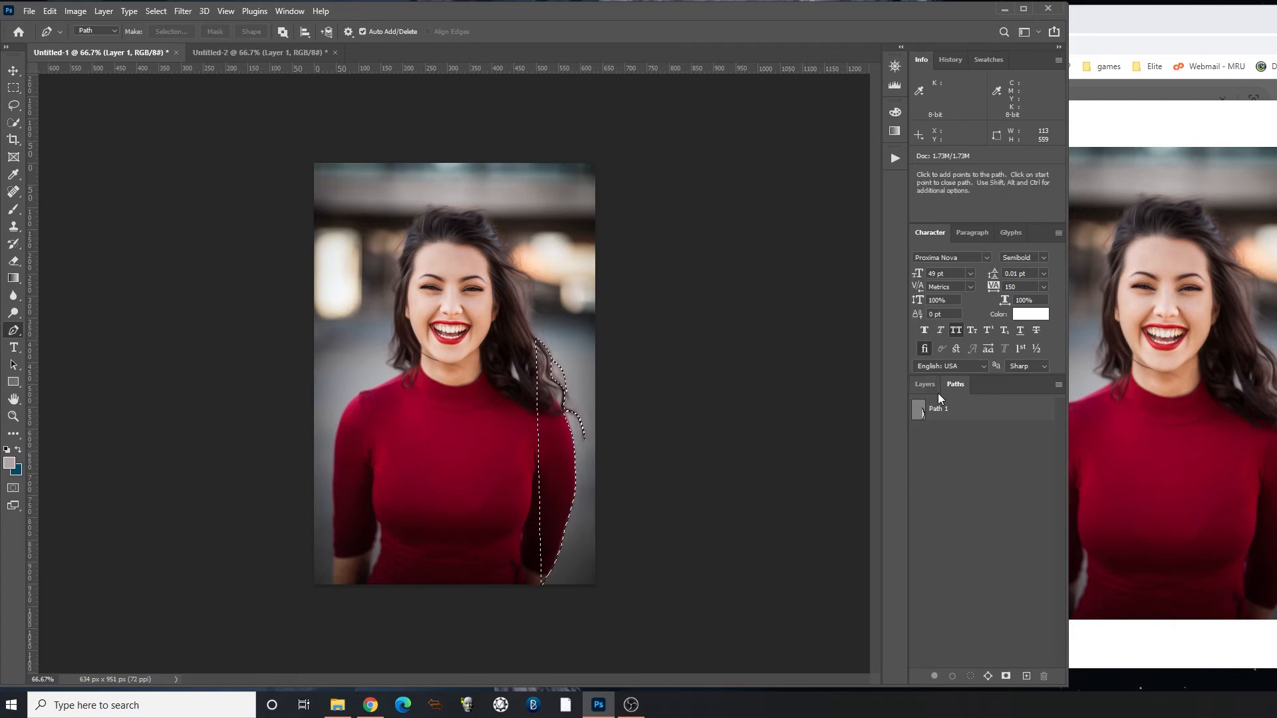
key(ctrl+d)
- Select the woman with the Select Subject command and duplicate Layer 1
click(925, 385)
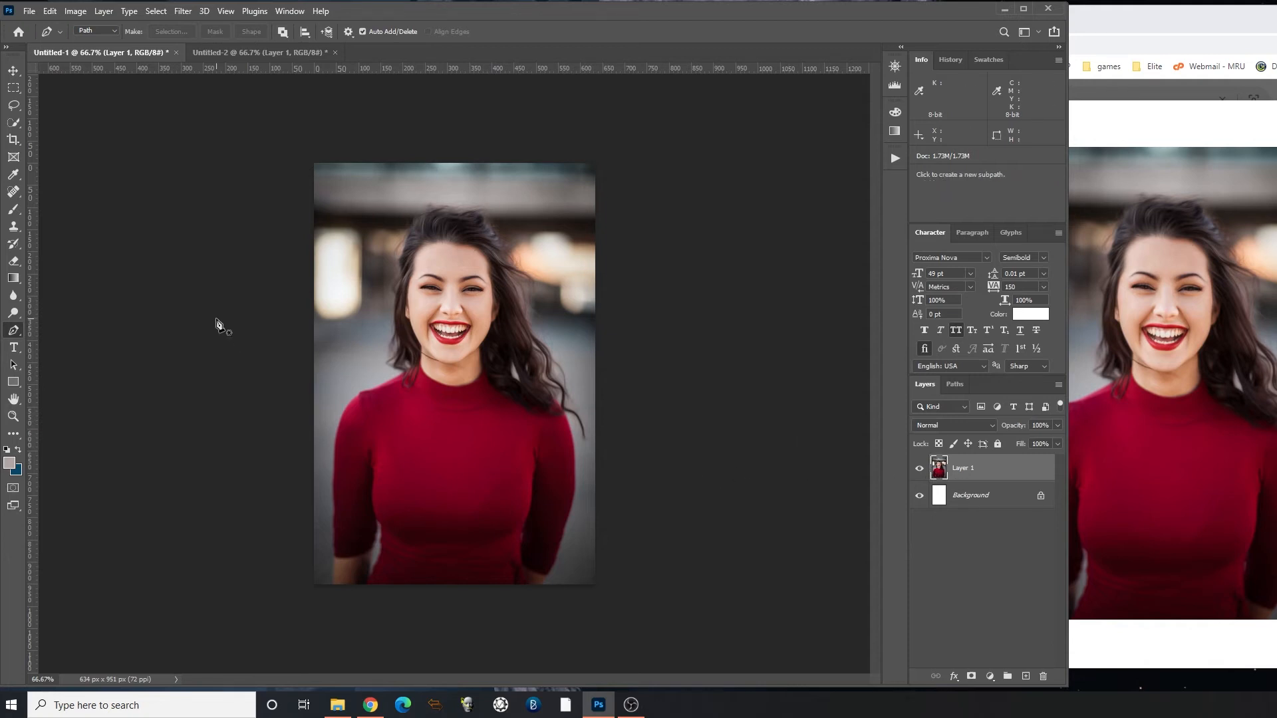
click(12, 106)
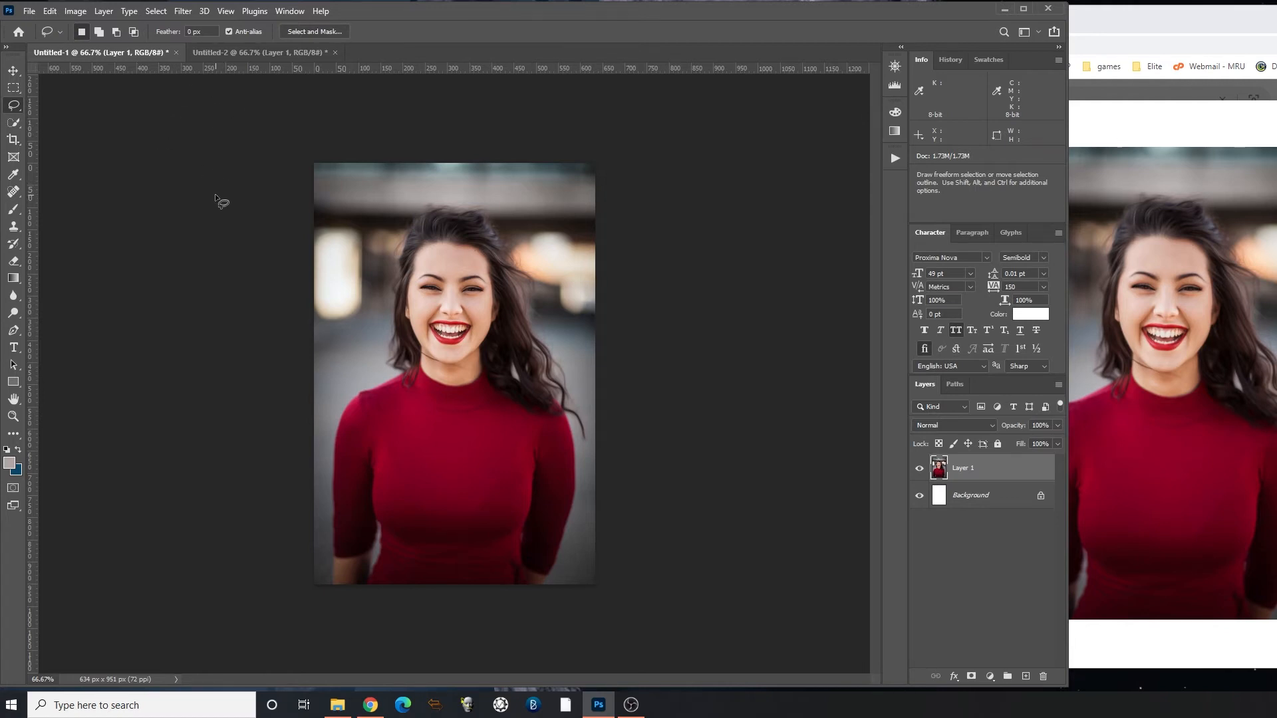
click(155, 11)
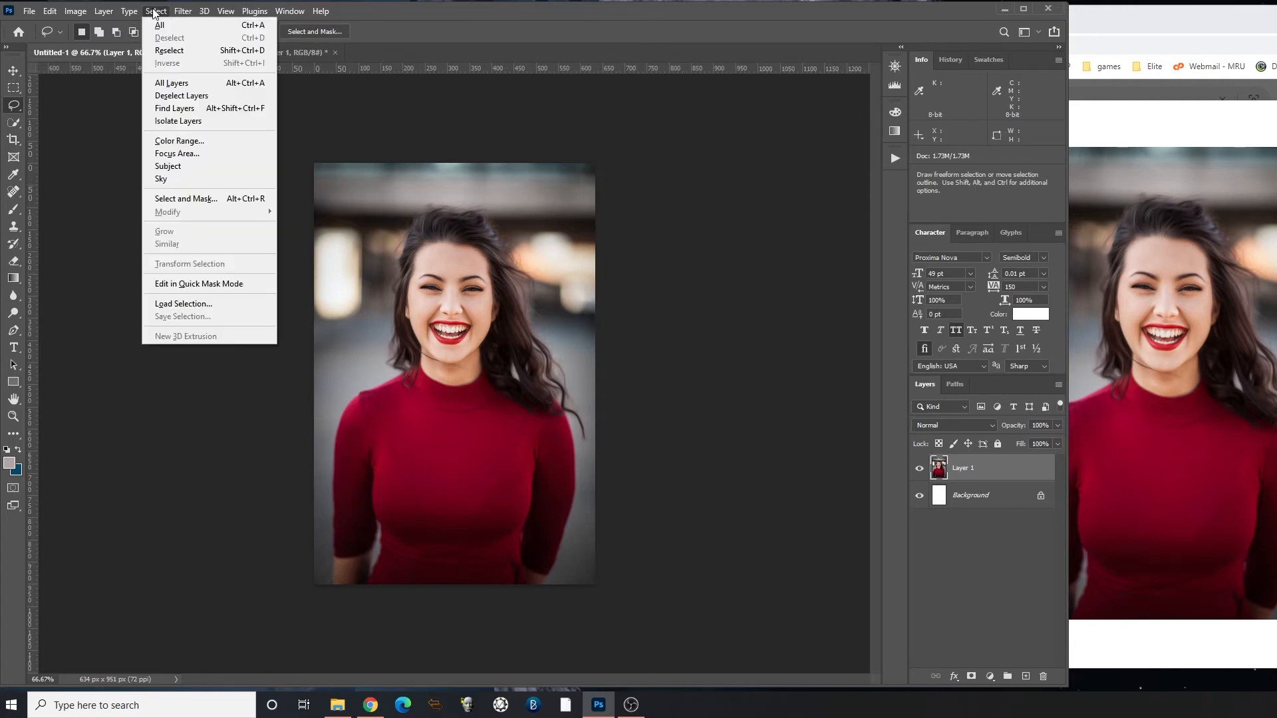
click(171, 168)
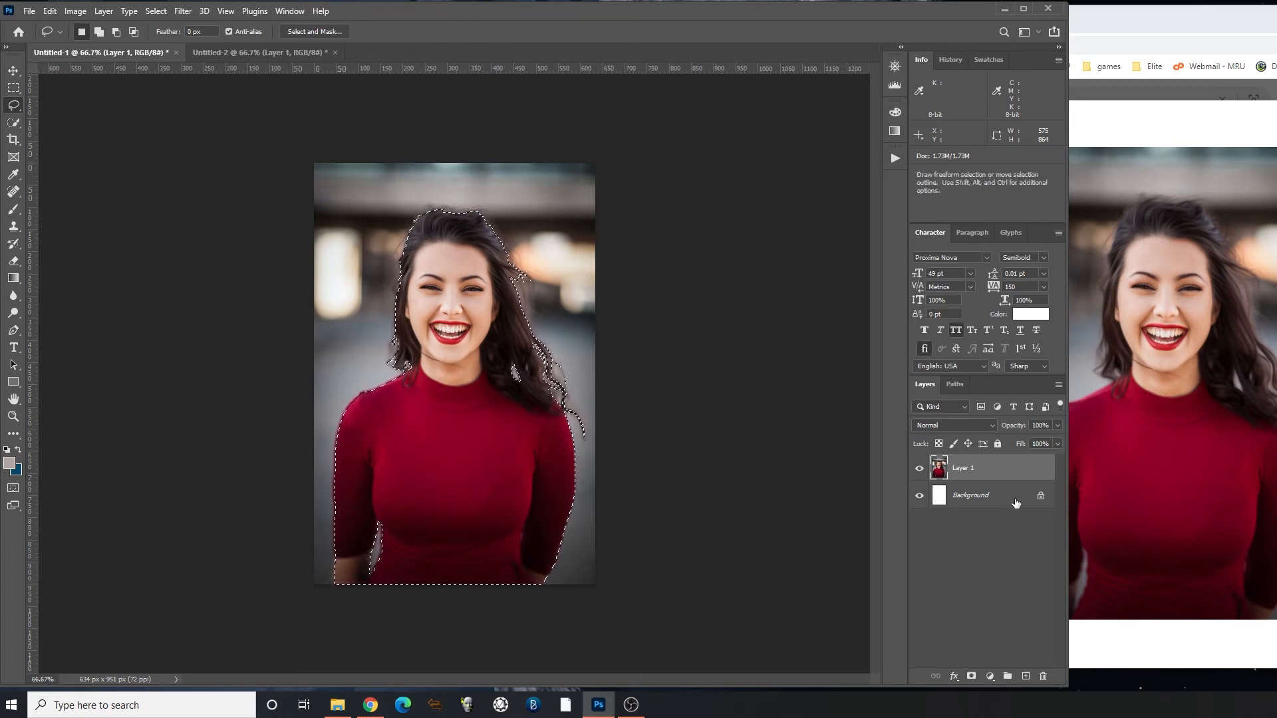
drag(939, 469, 1020, 675)
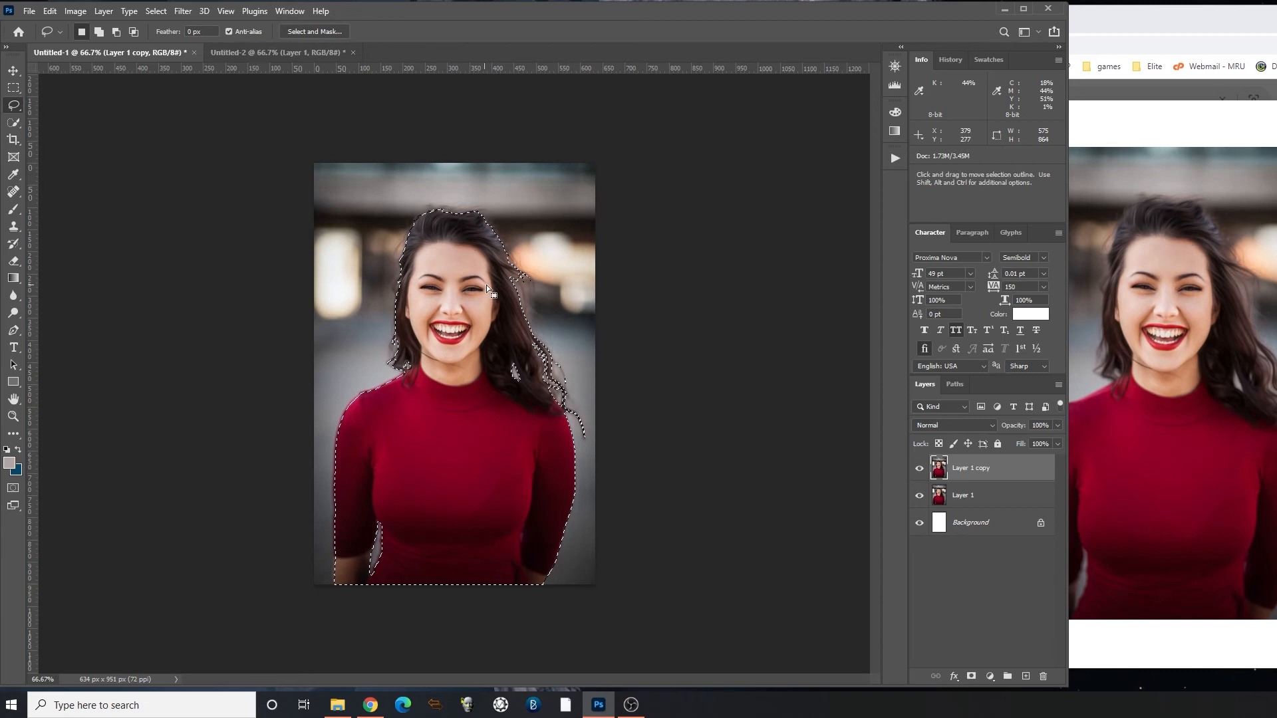
- Open the Select and Mask workspace for the woman's selection on the duplicated layer
click(156, 11)
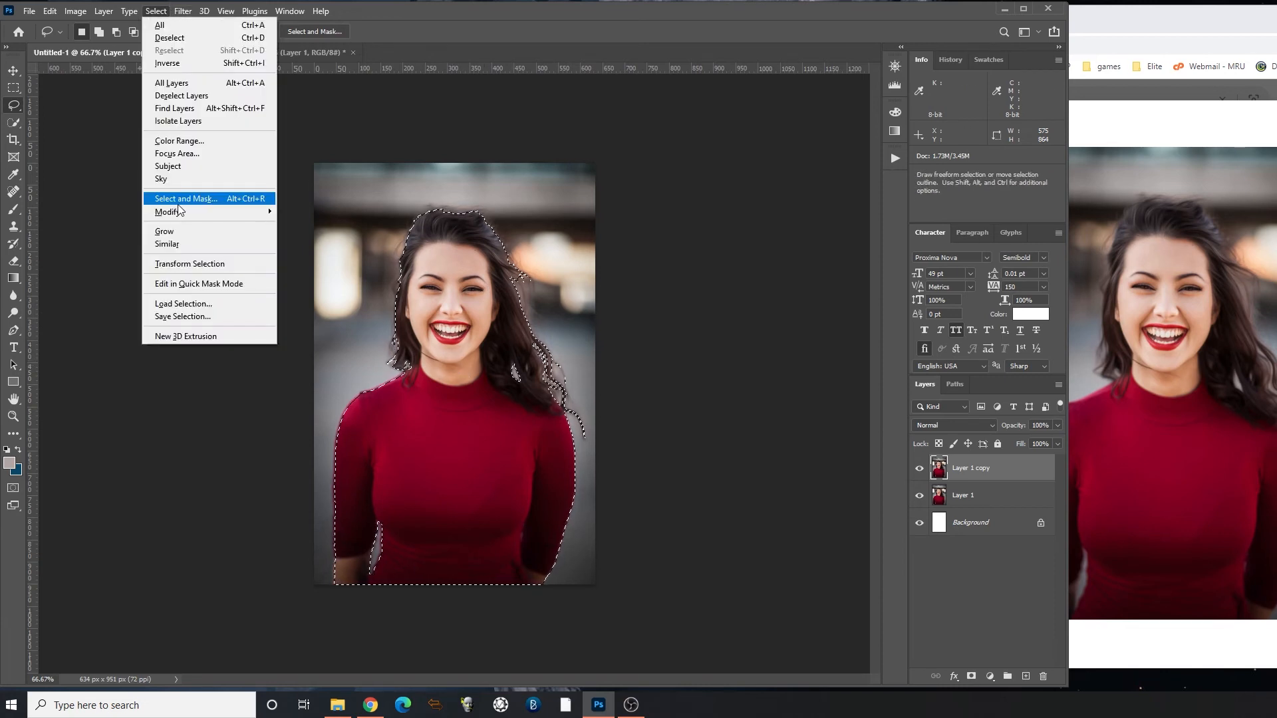
click(180, 201)
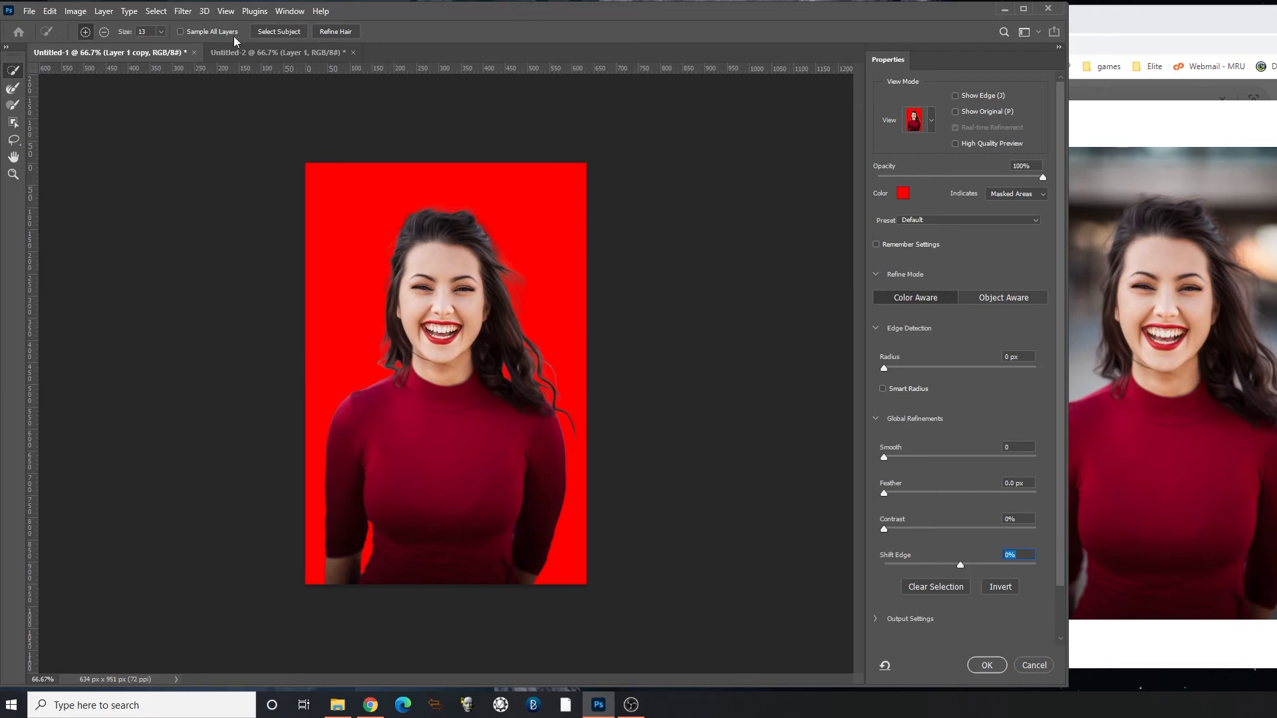
click(153, 11)
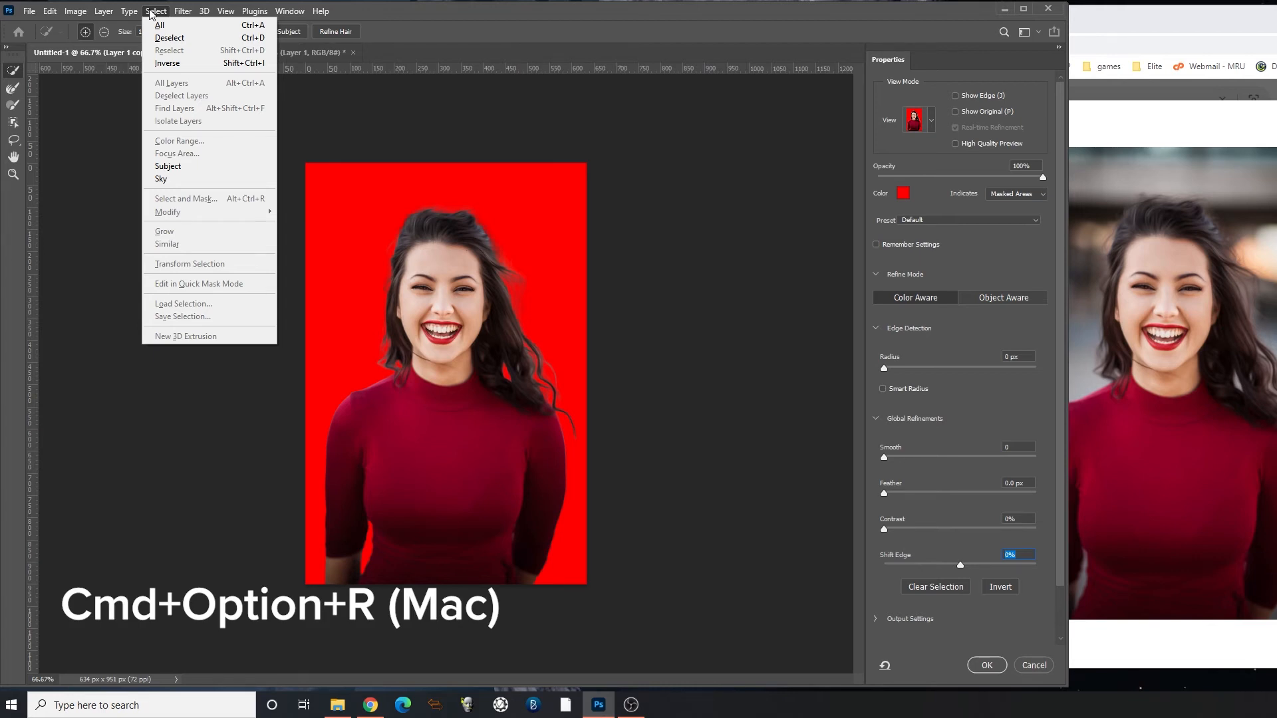
click(151, 11)
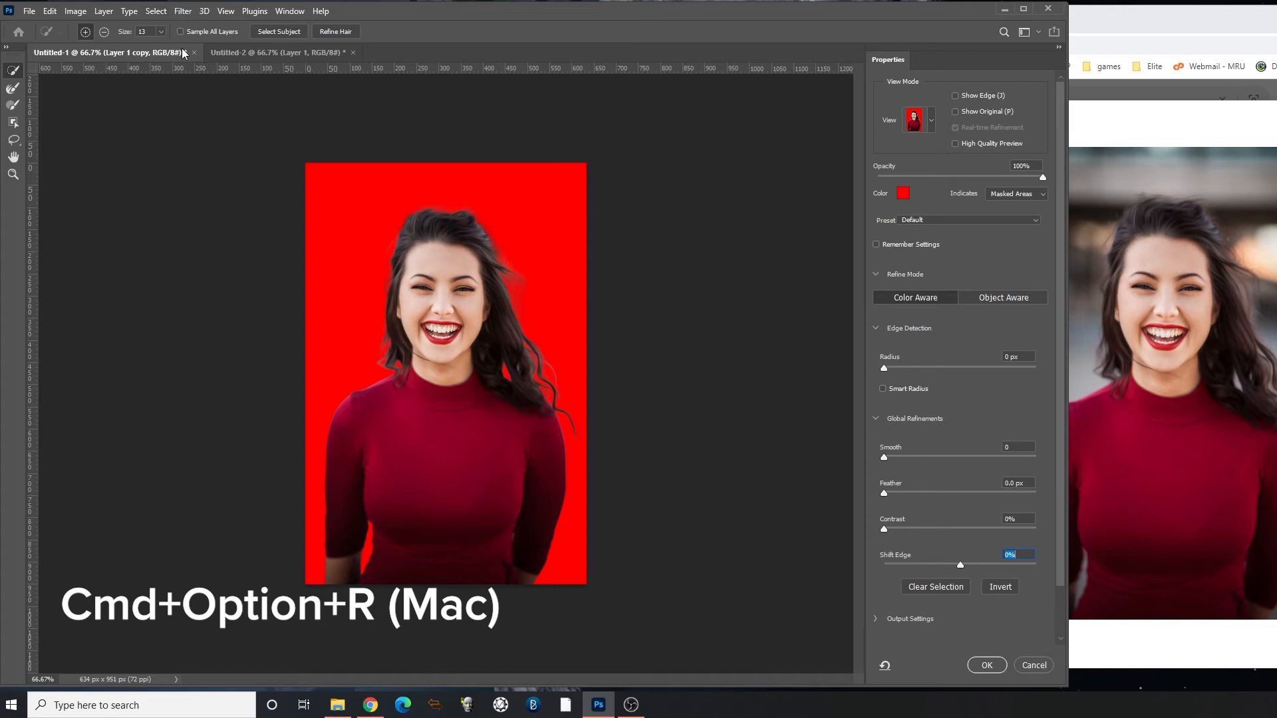
- Refine the selection edge with Smooth set to 27 and Feather set to 0.9 px, checking the hair up close
click(496, 368)
click(497, 367)
drag(479, 297, 537, 441)
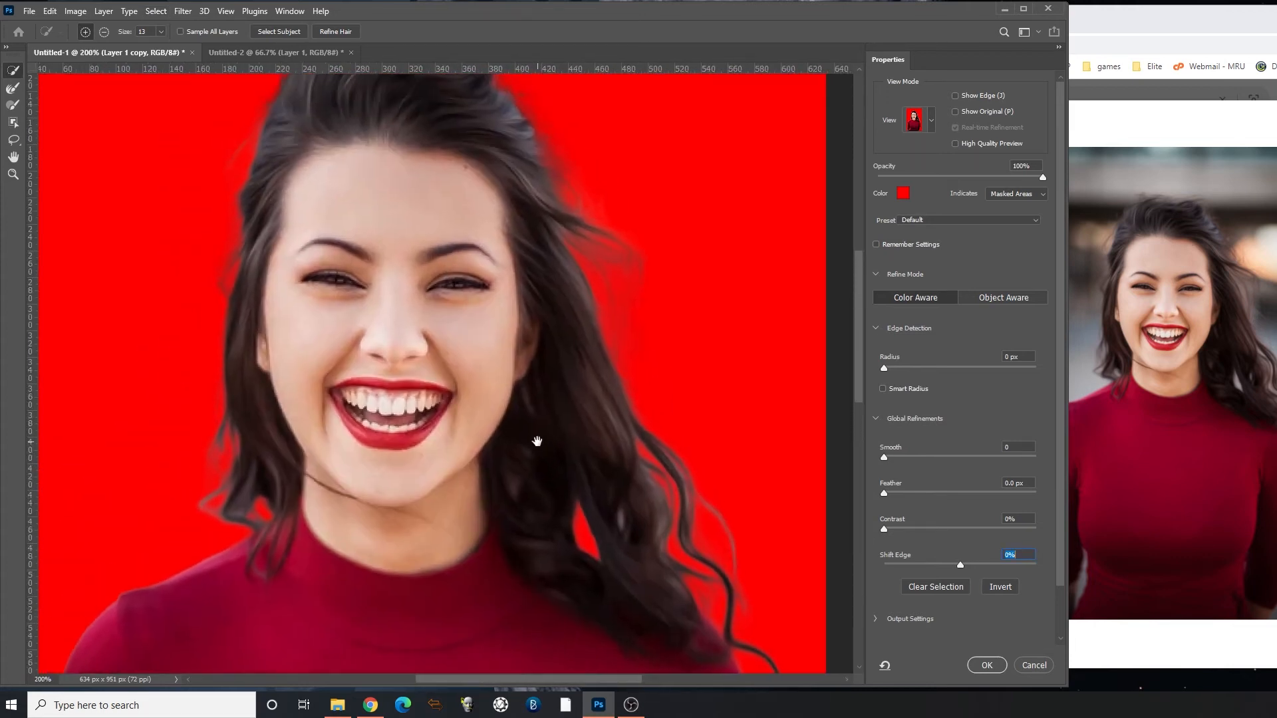
drag(508, 285, 542, 379)
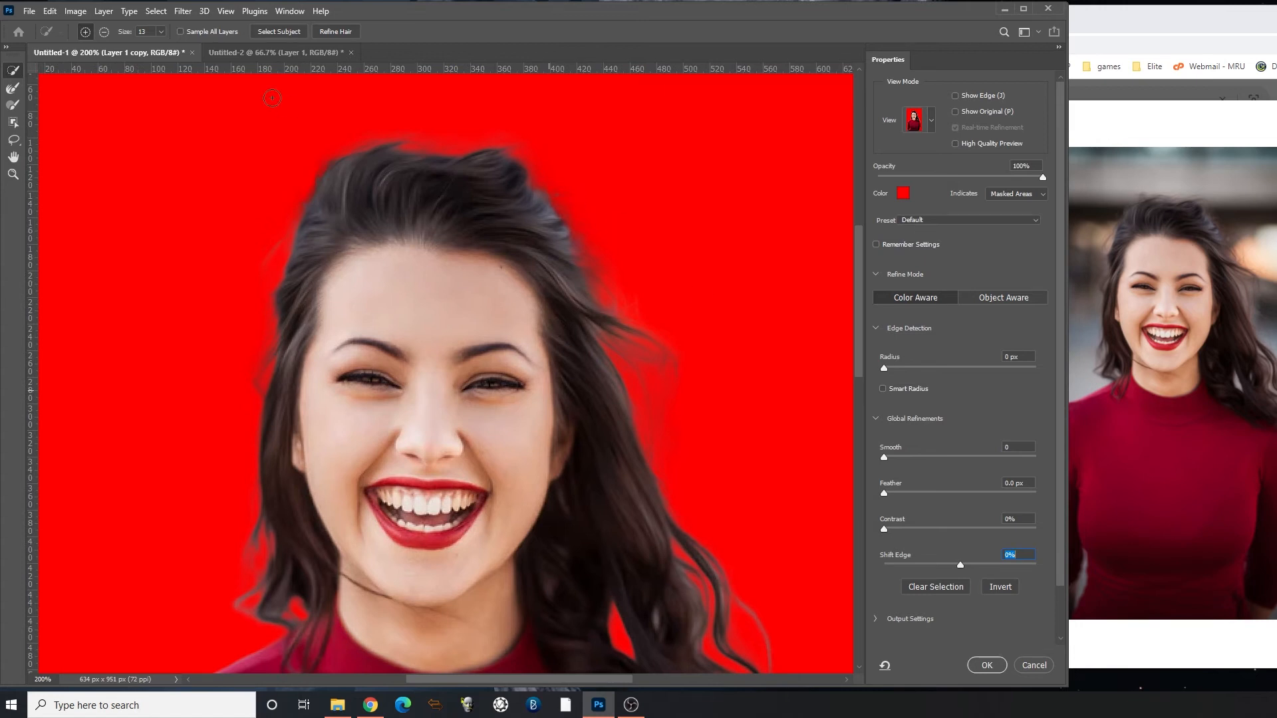
click(183, 11)
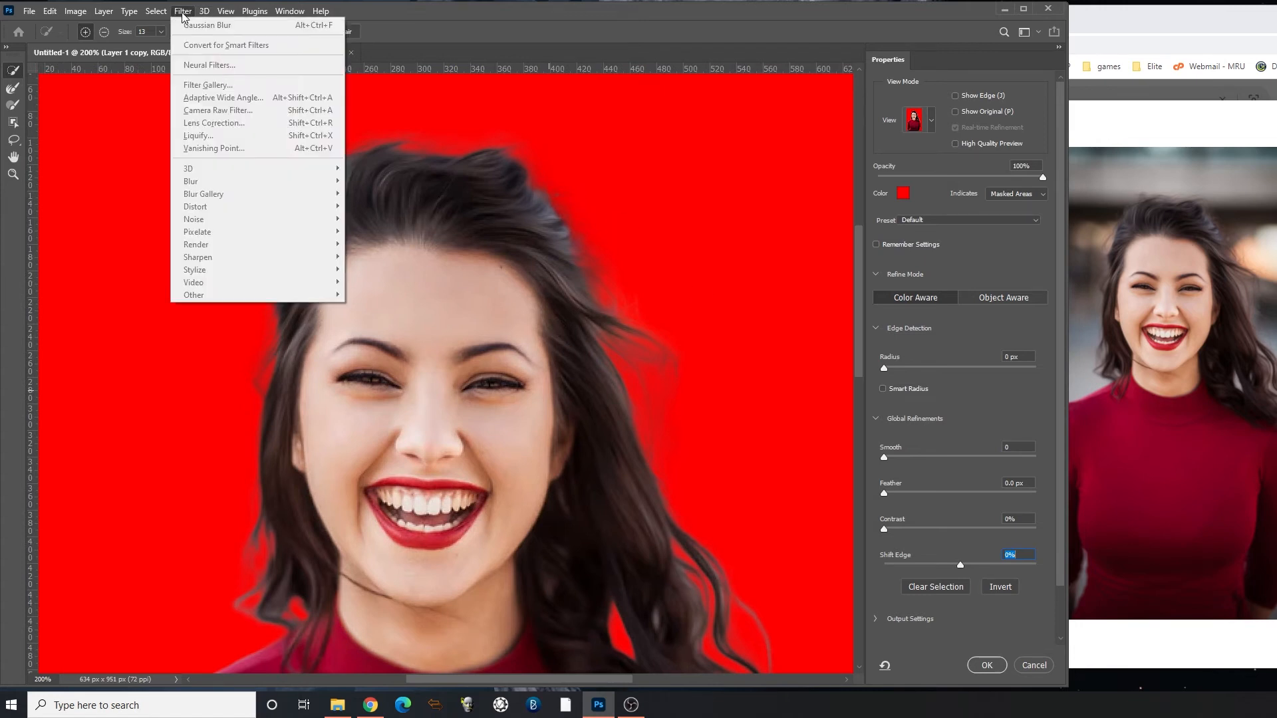
click(152, 10)
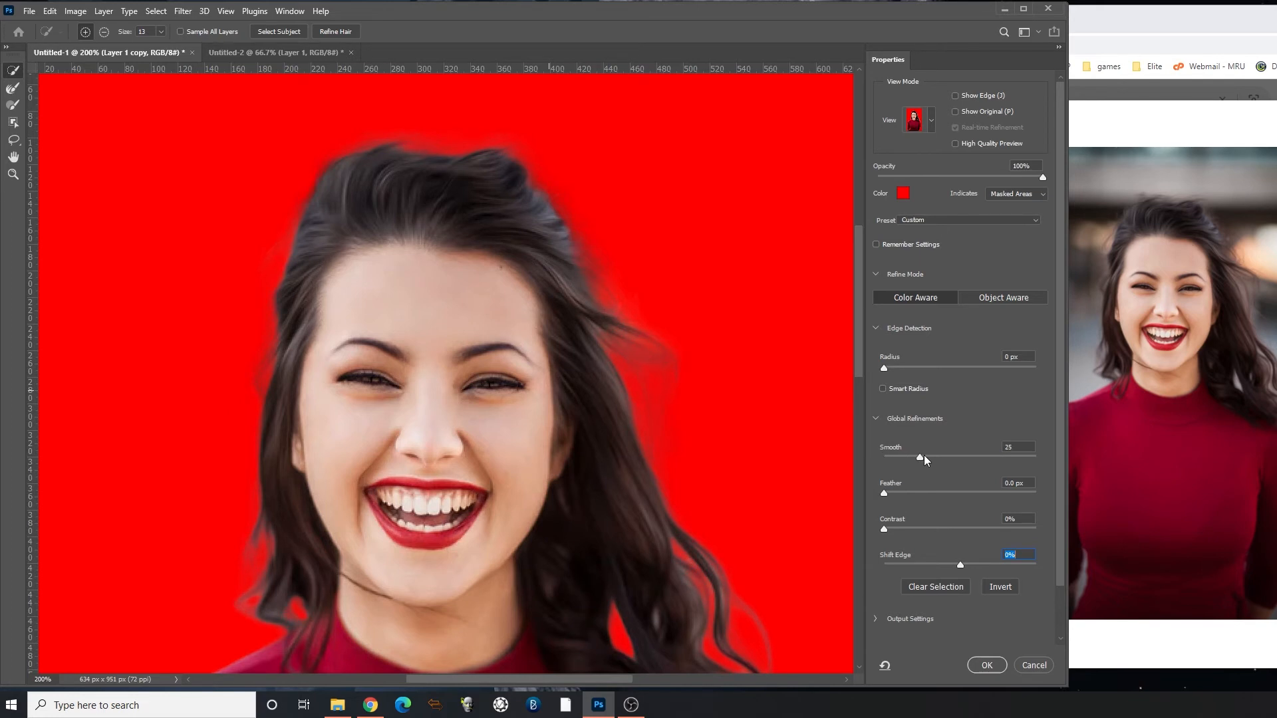
drag(926, 454, 924, 453)
drag(890, 493, 890, 493)
drag(890, 493, 891, 493)
- Set Shift Edge to -5%, check the outline along the body and hair, and apply the refinement
drag(858, 345, 864, 512)
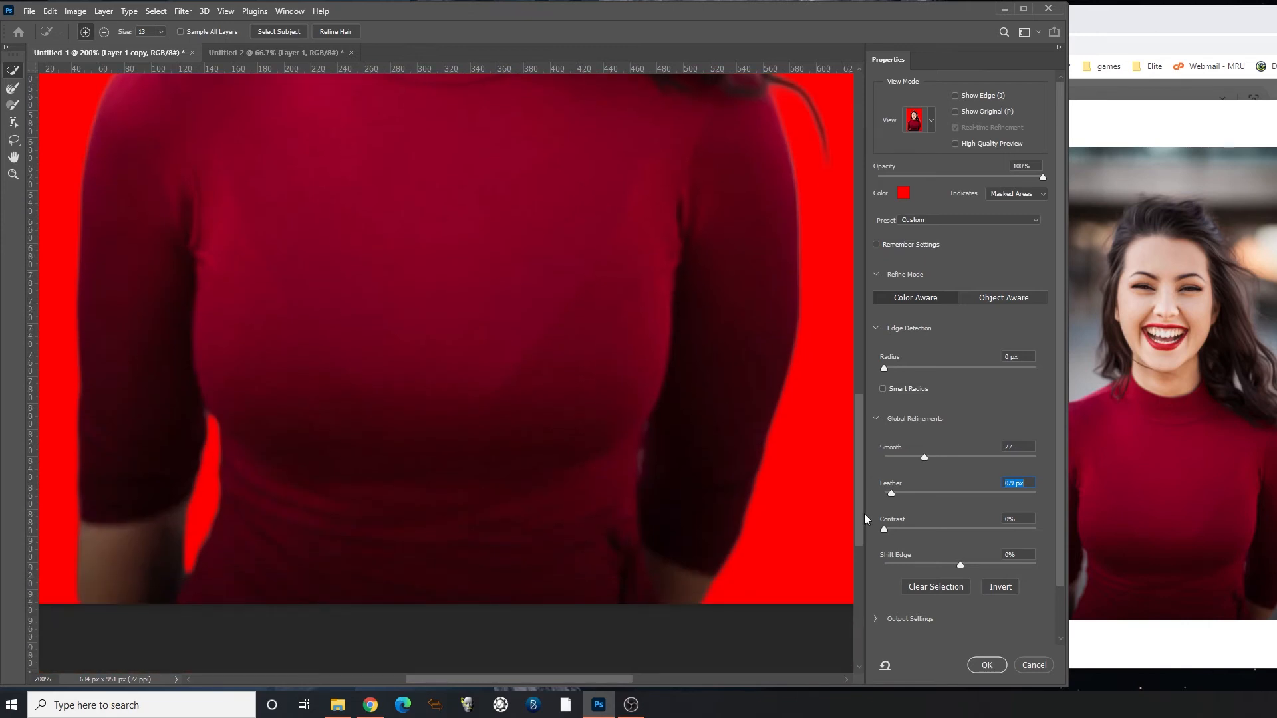
drag(962, 564, 959, 564)
click(956, 564)
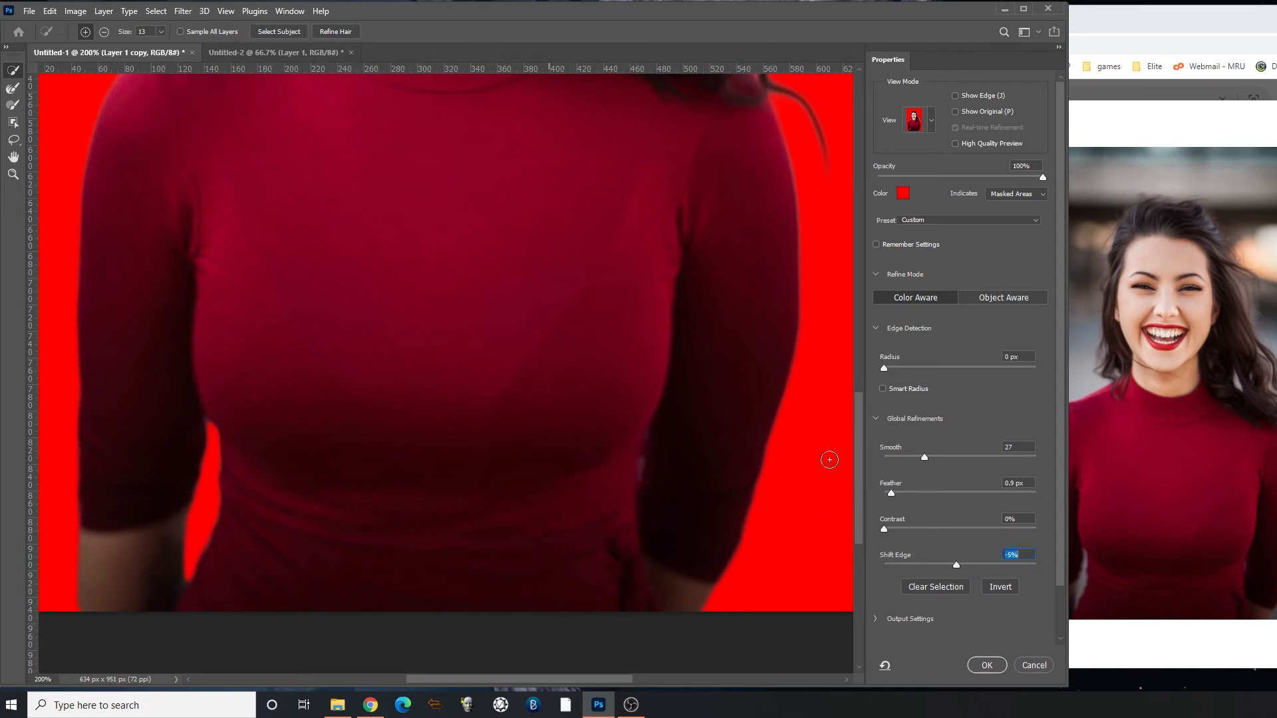
drag(861, 465, 858, 374)
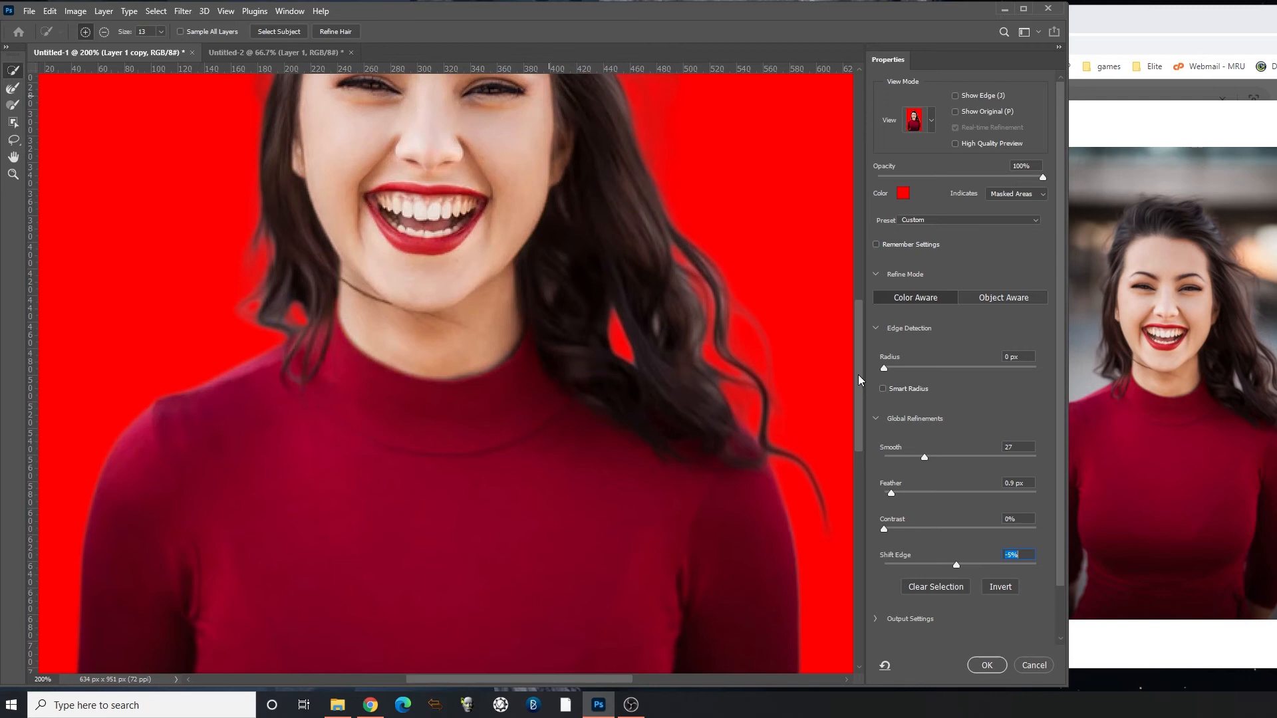
drag(861, 405, 857, 336)
click(996, 671)
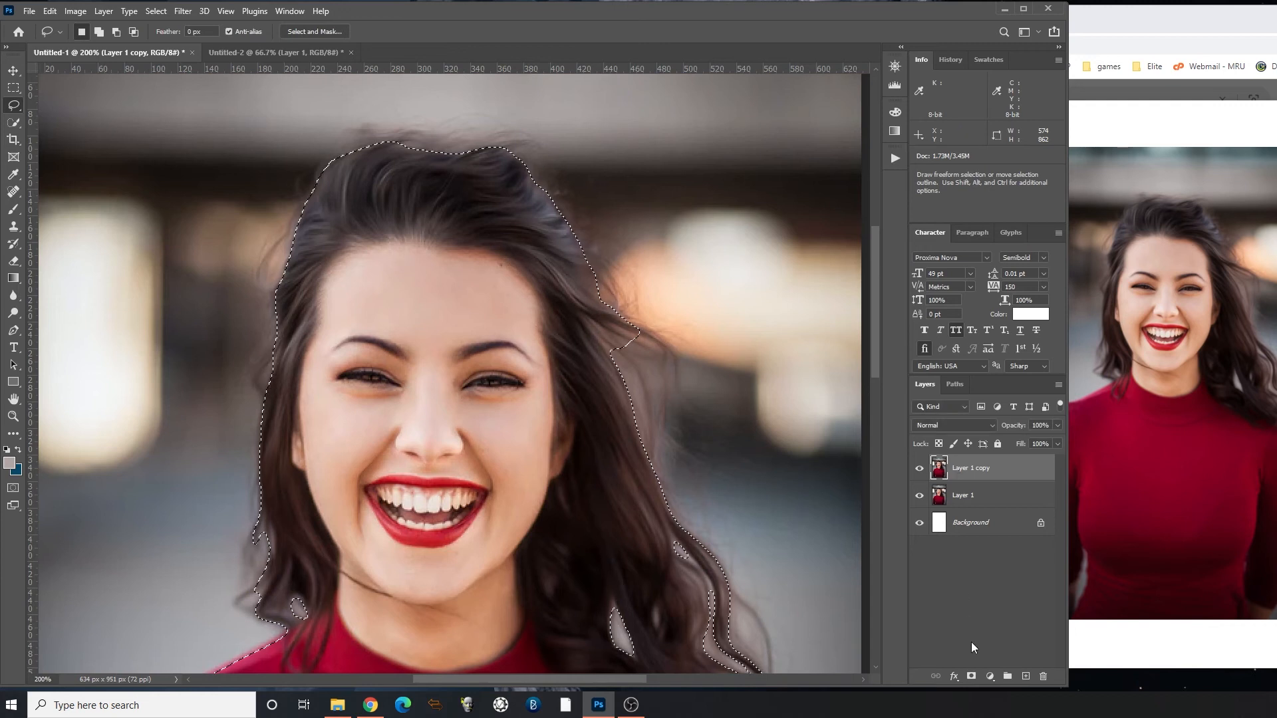
- Add a layer mask to Layer 1 copy from the selection and hide the original Layer 1
click(971, 677)
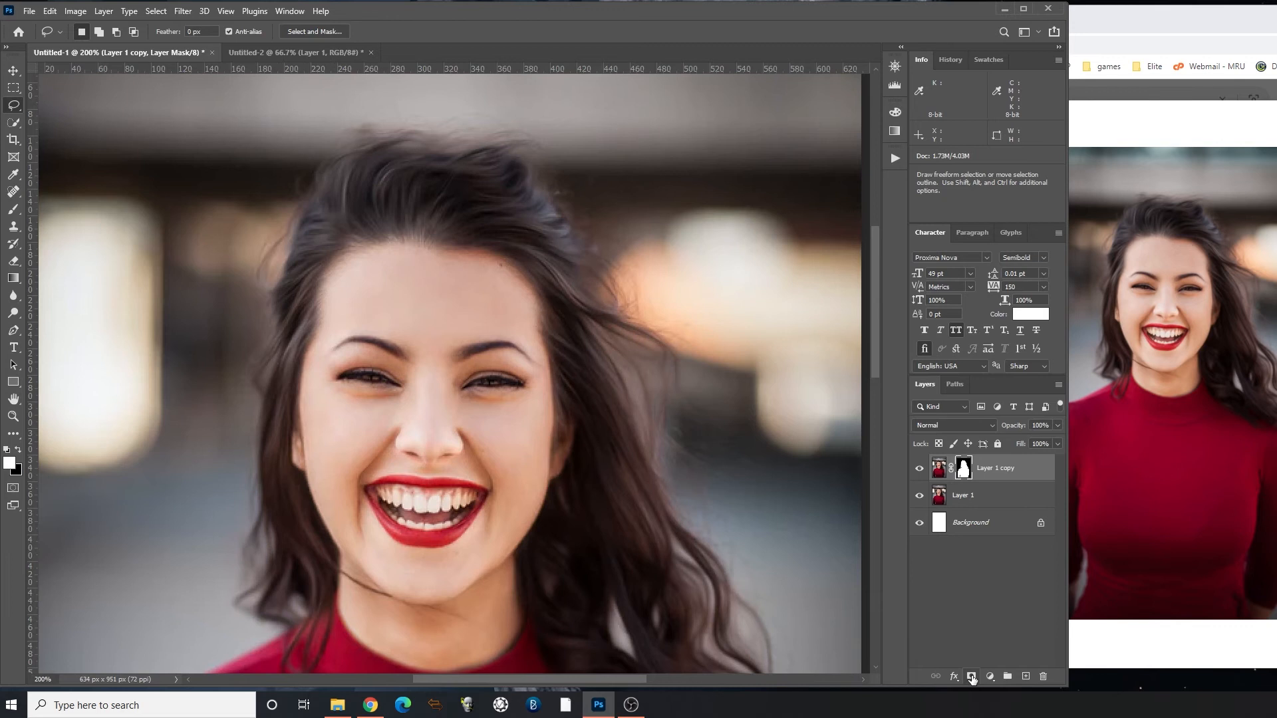
click(919, 496)
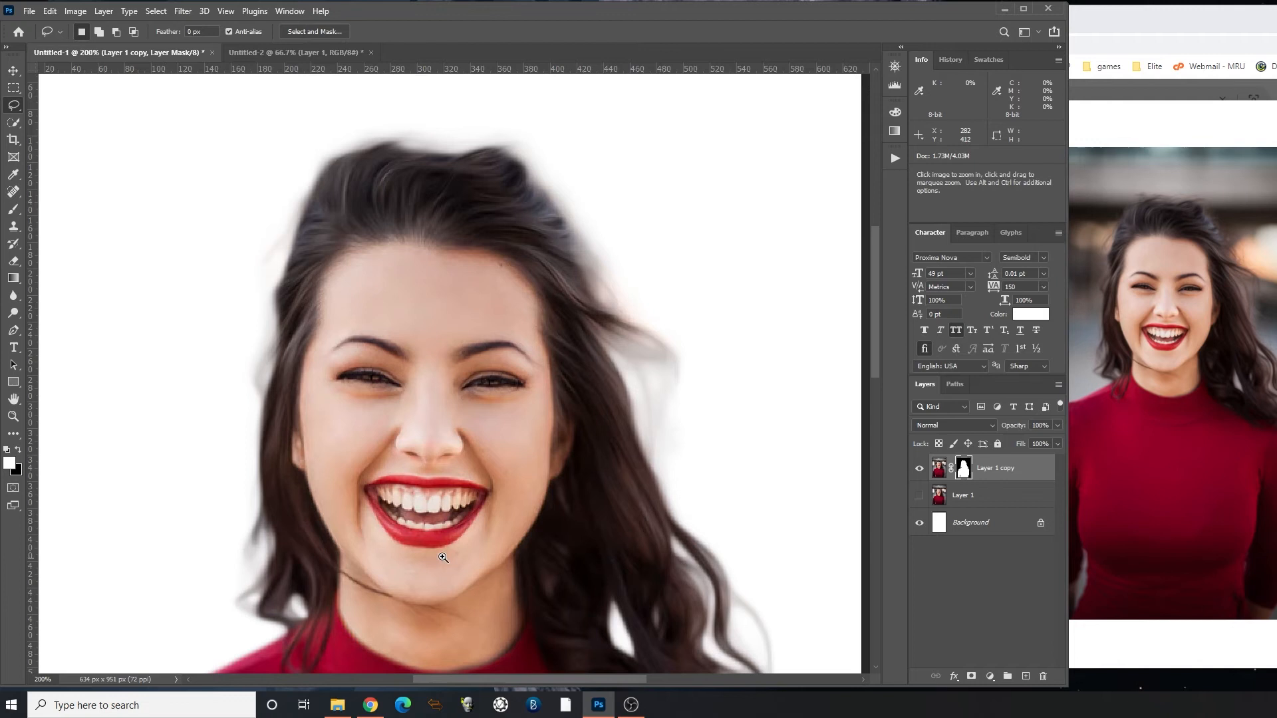
alt+click(456, 532)
alt+click(457, 535)
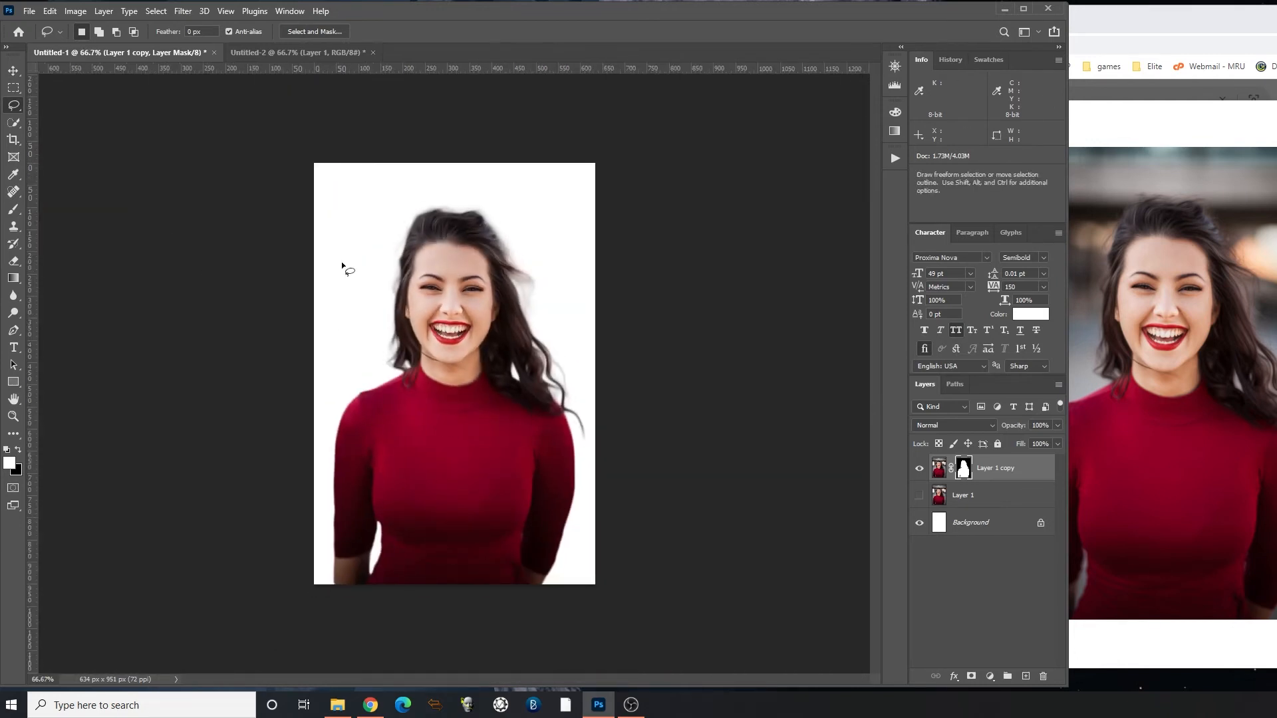
- Toggle the Background layer's visibility and switch to the wide document Untitled-2
click(919, 523)
click(317, 54)
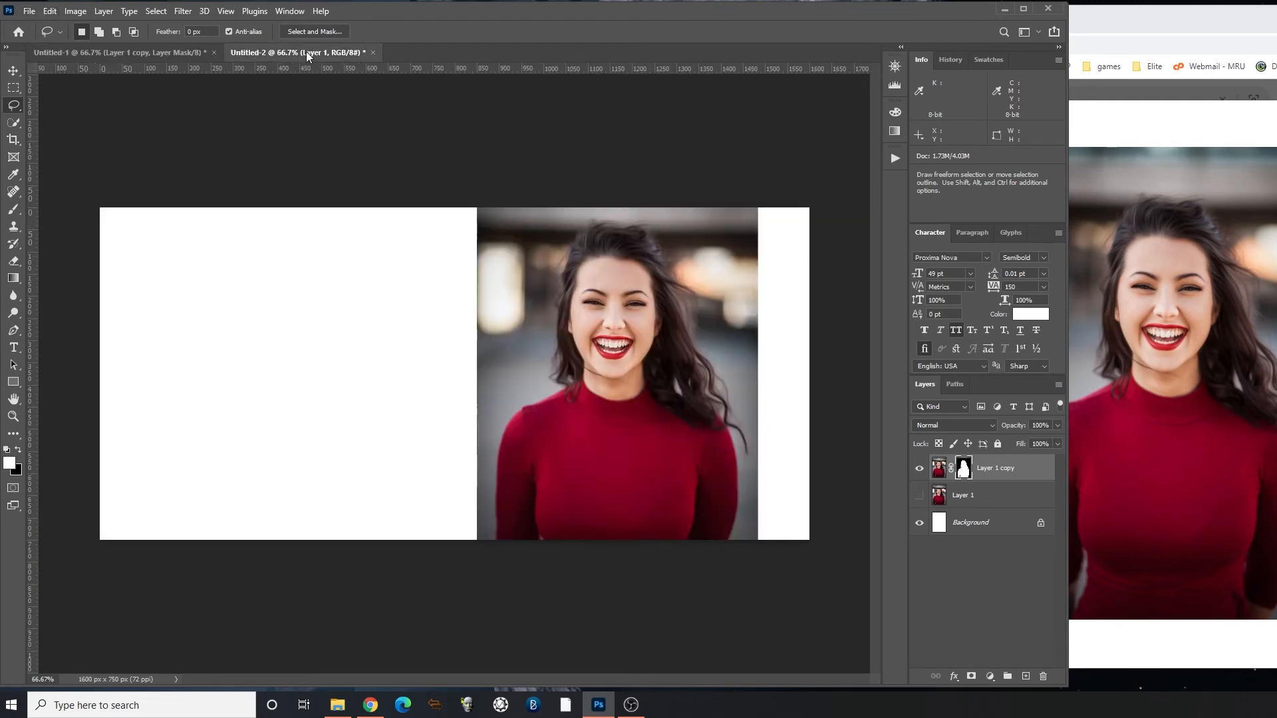
- Duplicate the masked Layer 1 copy from Untitled-1 into the document Untitled-2 and switch to that document
click(123, 53)
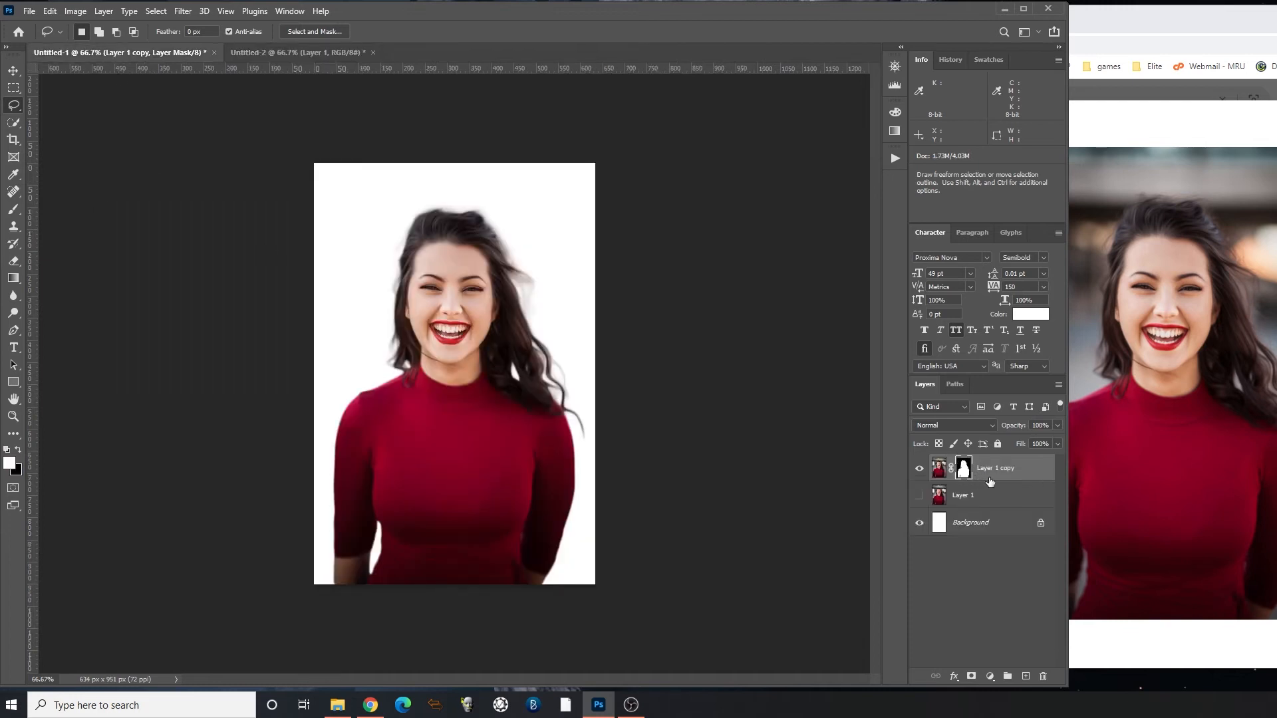
click(1058, 384)
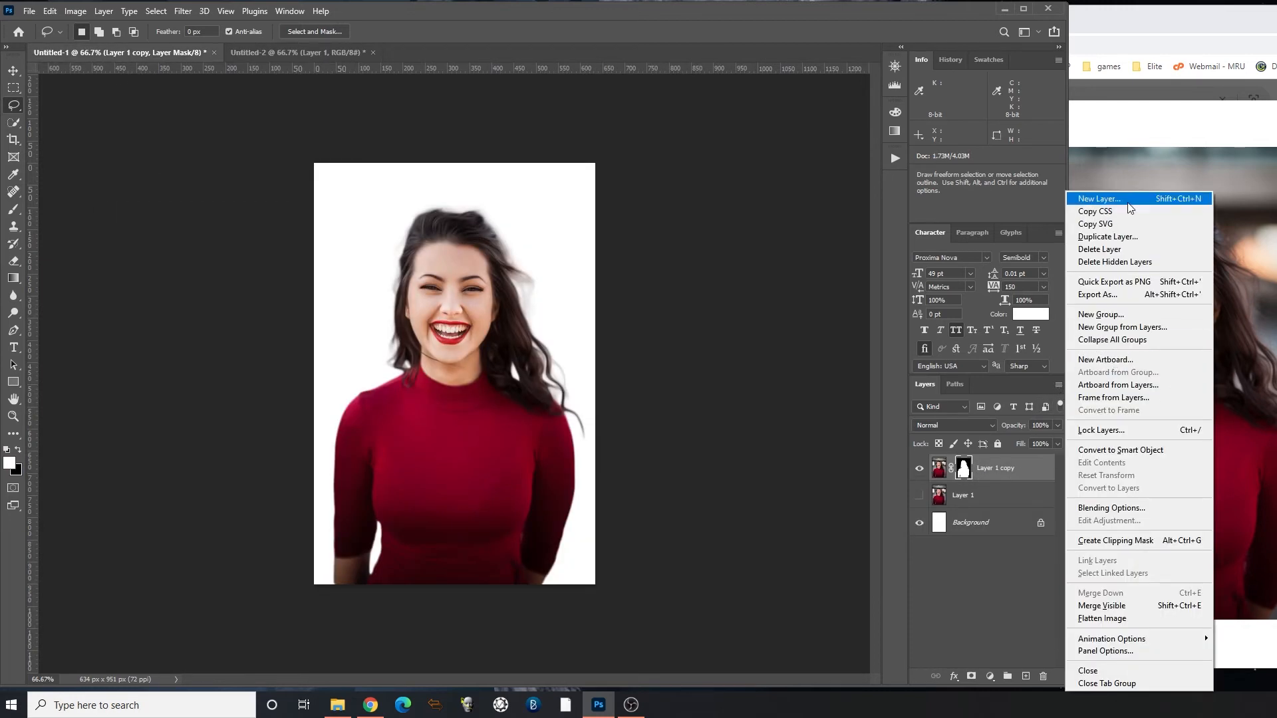
click(1117, 237)
click(816, 244)
click(805, 257)
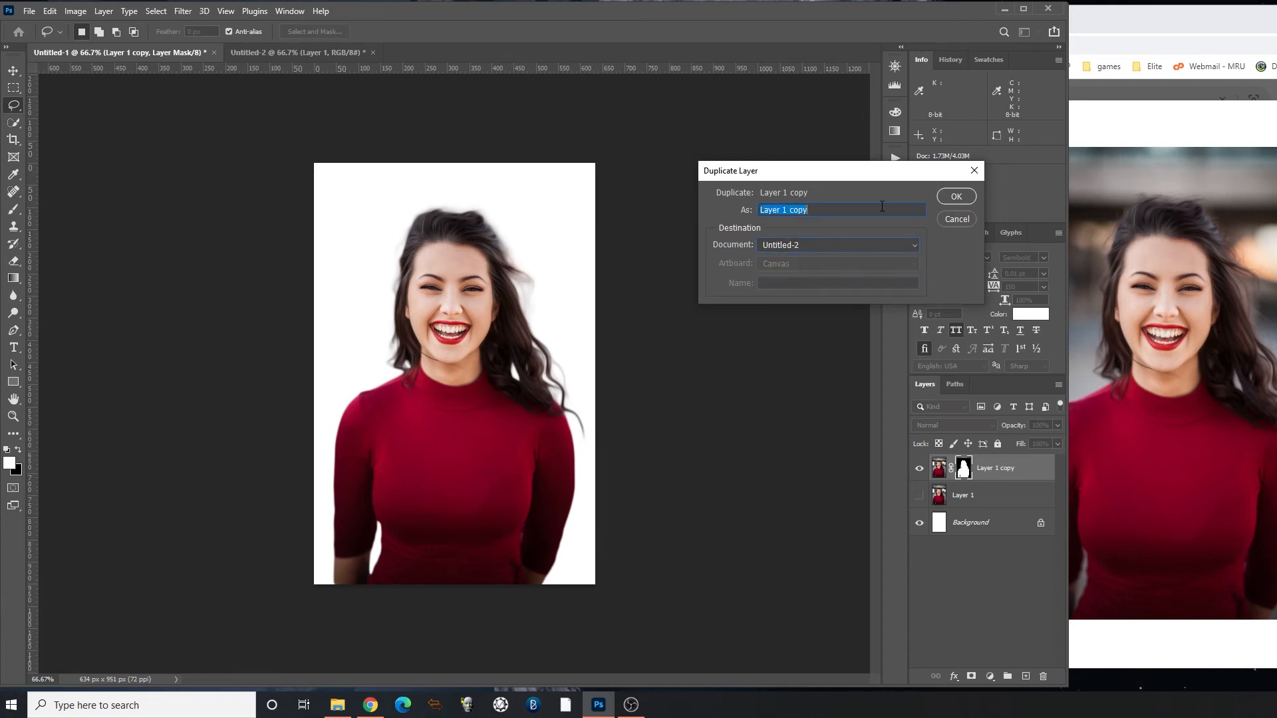
click(956, 196)
click(325, 52)
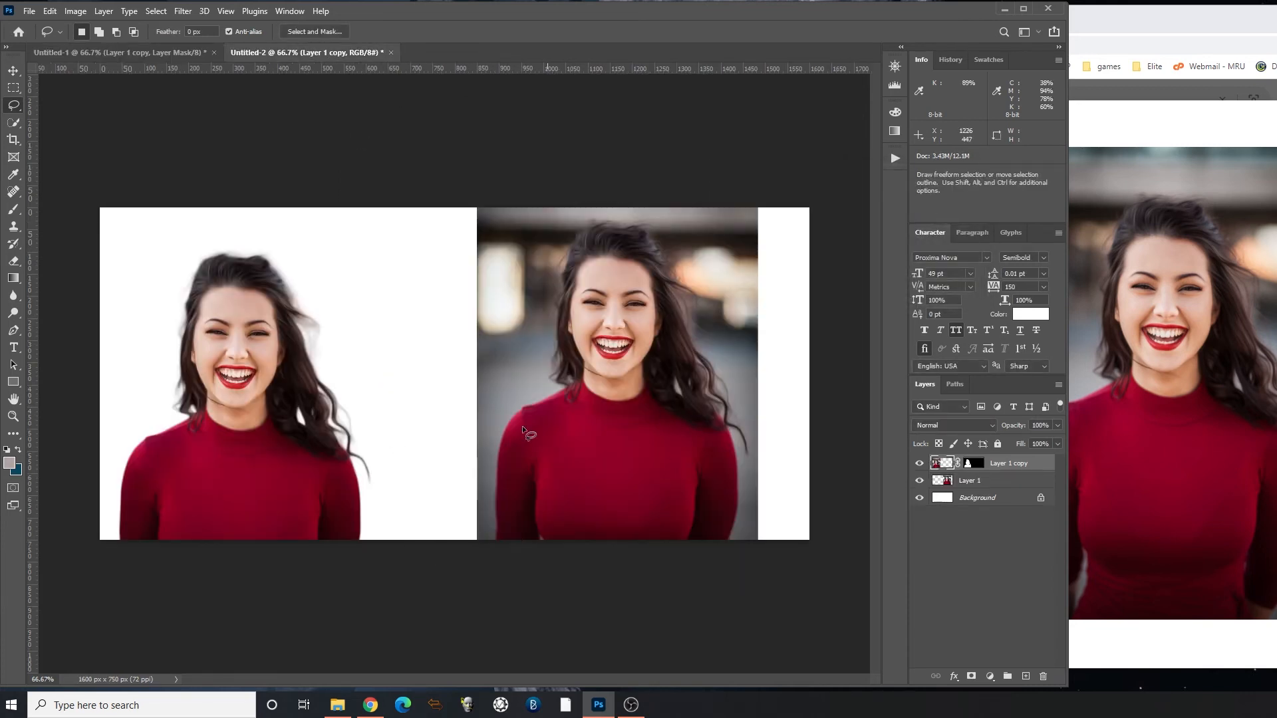
- Move the cut-out woman over her original photo, hide Layer 1, and fine-tune the cut-out's position on the canvas
drag(227, 482, 602, 482)
click(920, 480)
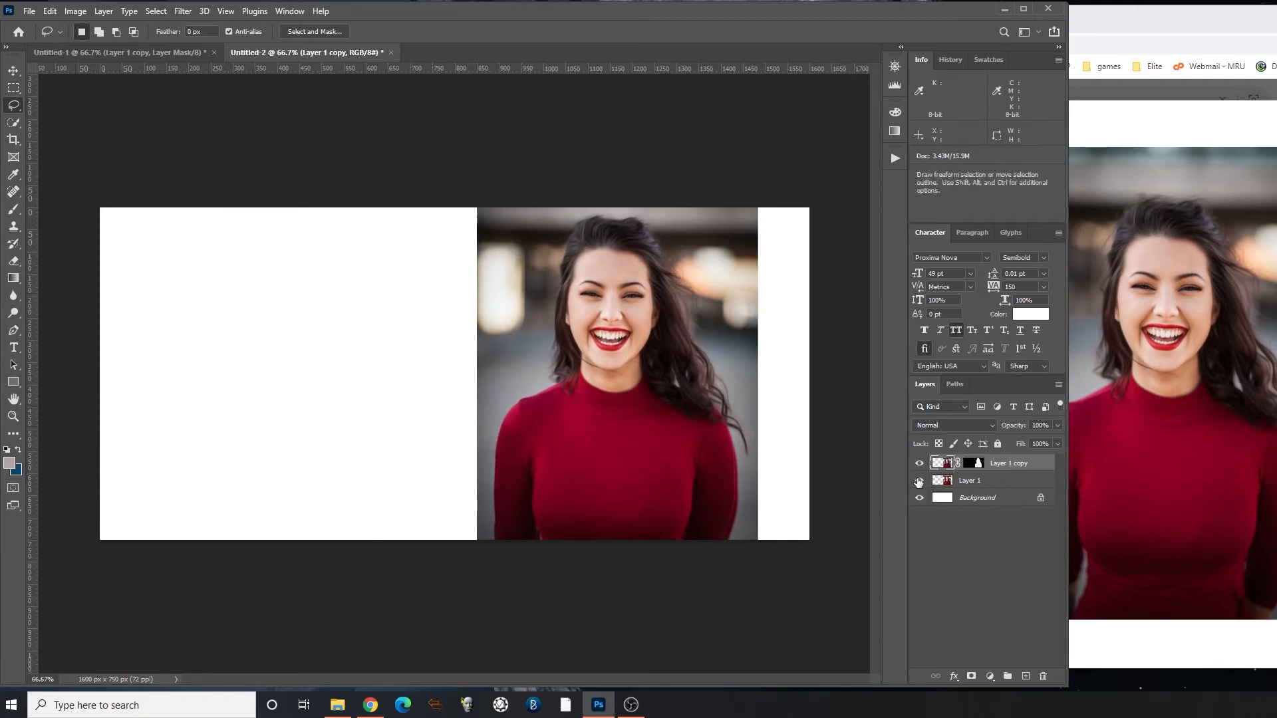
click(987, 500)
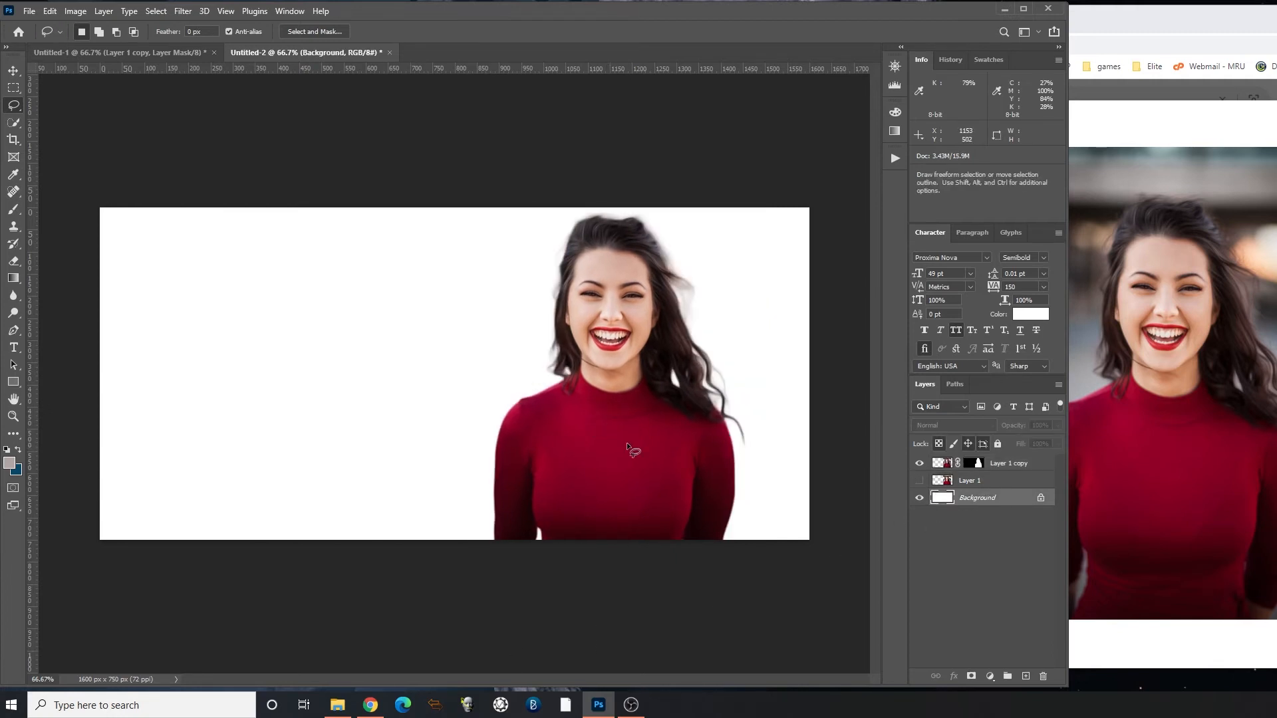
drag(643, 455, 638, 453)
- Switch to the browser, open Unsplash in a new tab, and search for "bokeh" photos
click(1207, 21)
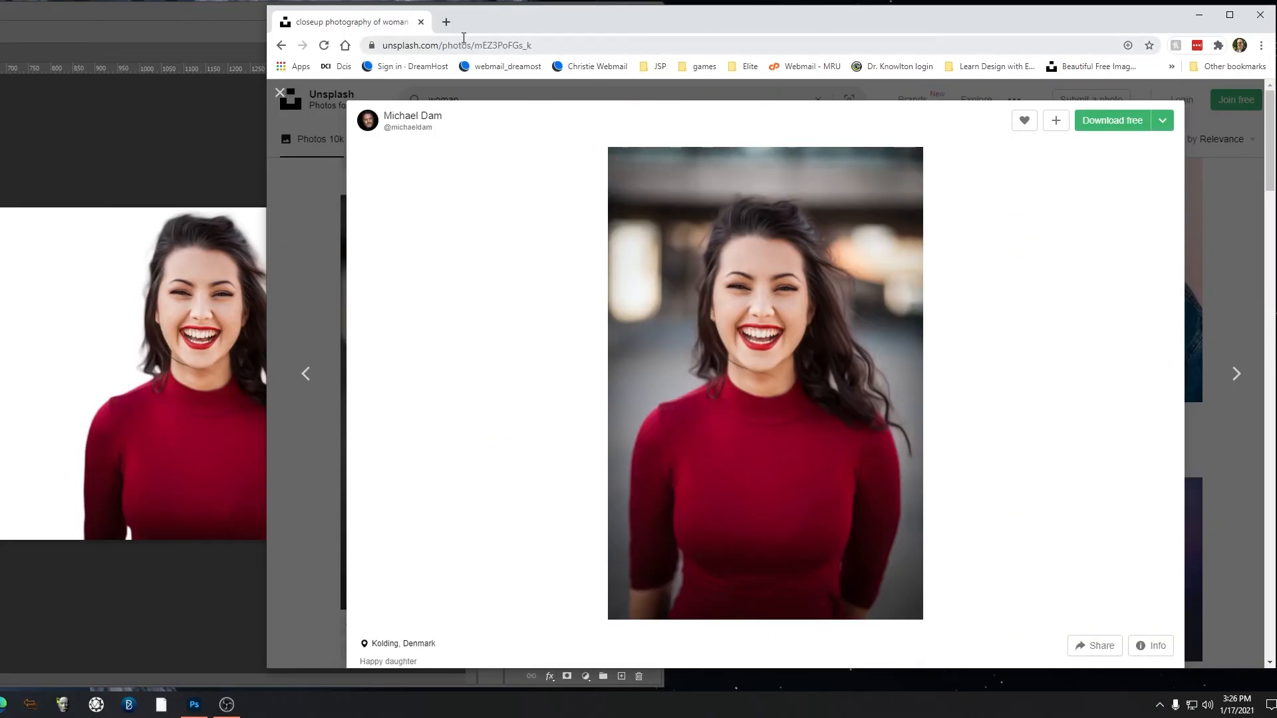
click(446, 21)
click(1083, 67)
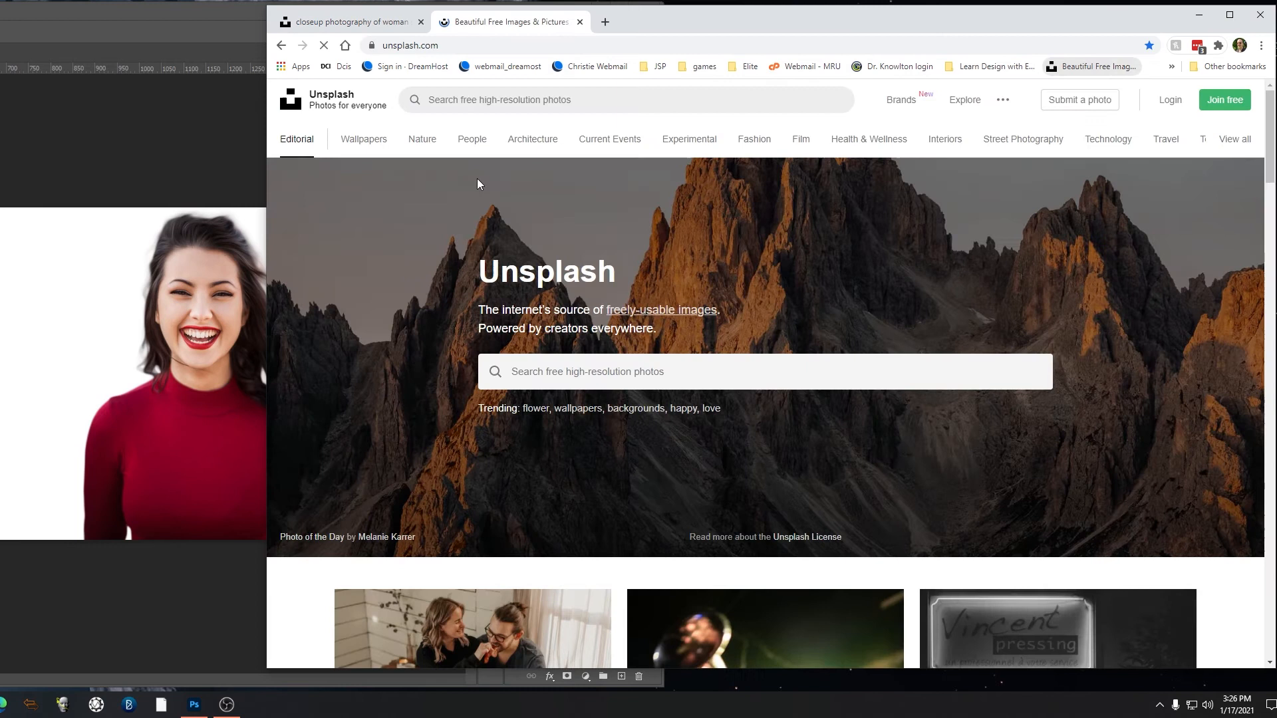
click(499, 101)
text(bokeh)
key(Return)
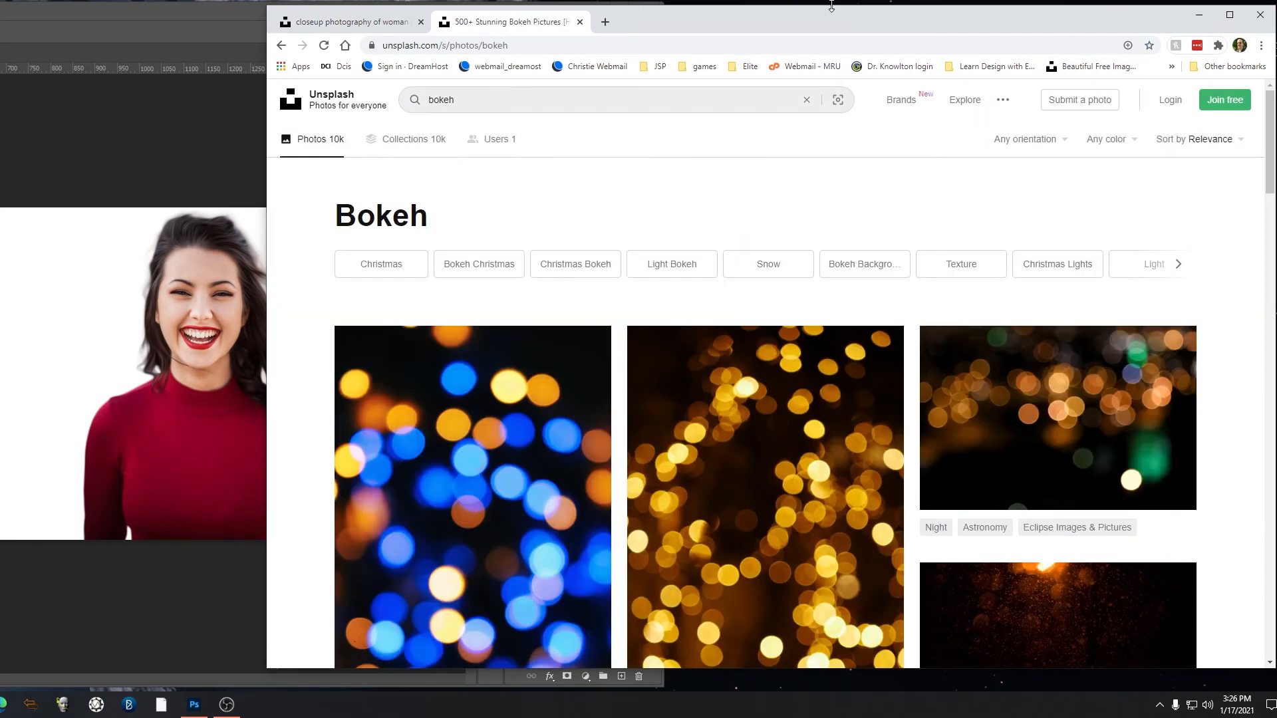
- Browse the bokeh search results for a blurred background that would suit the woman's portrait
scroll(967, 413, down, 8)
scroll(968, 414, down, 13)
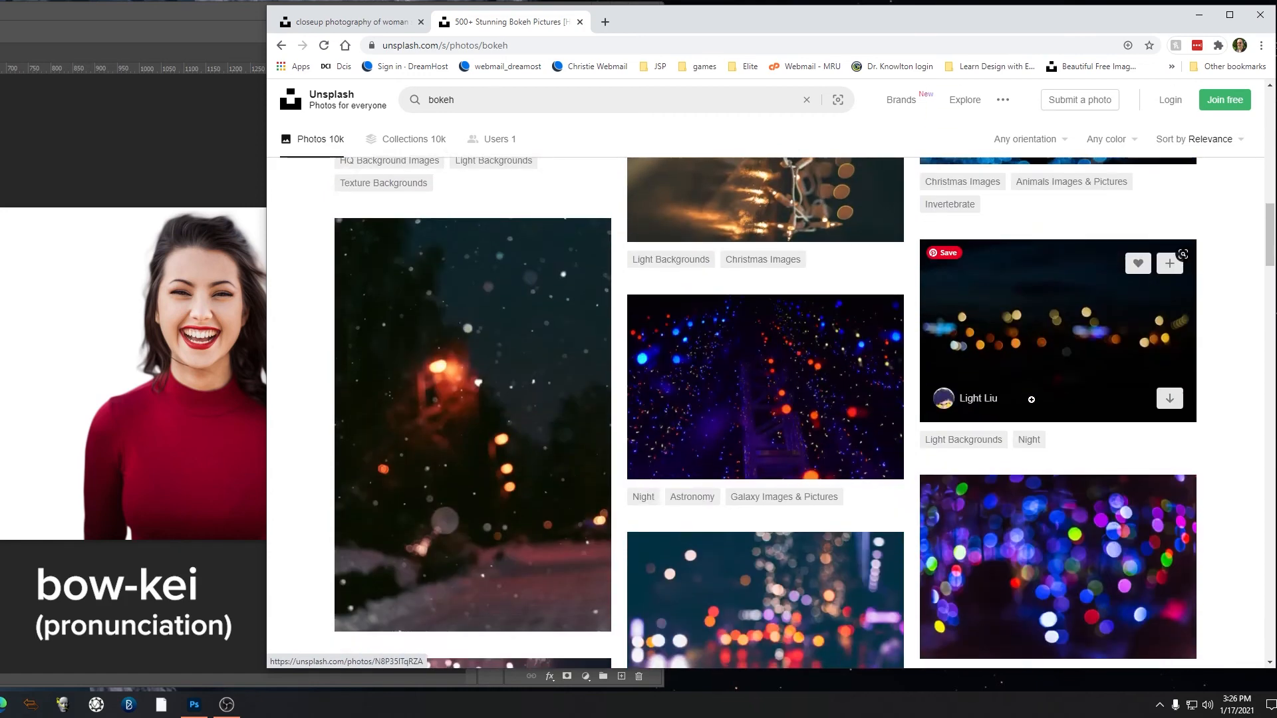
scroll(943, 440, down, 9)
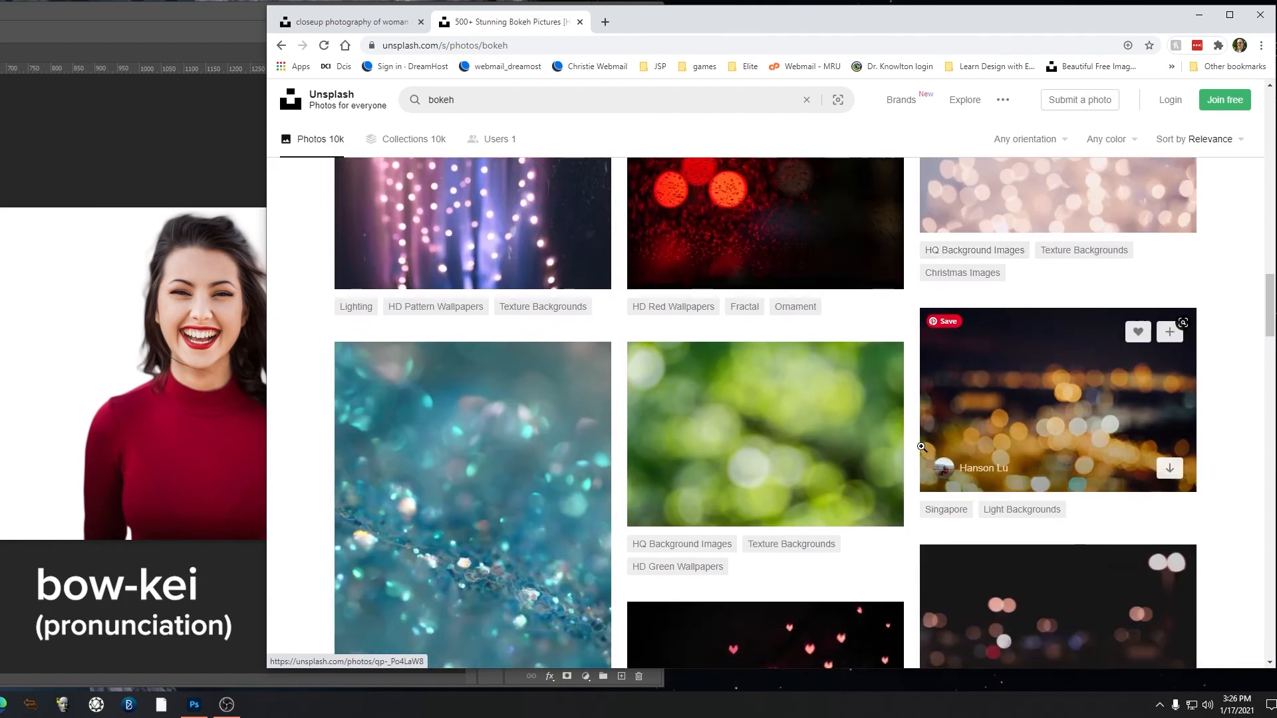
scroll(1038, 323, down, 13)
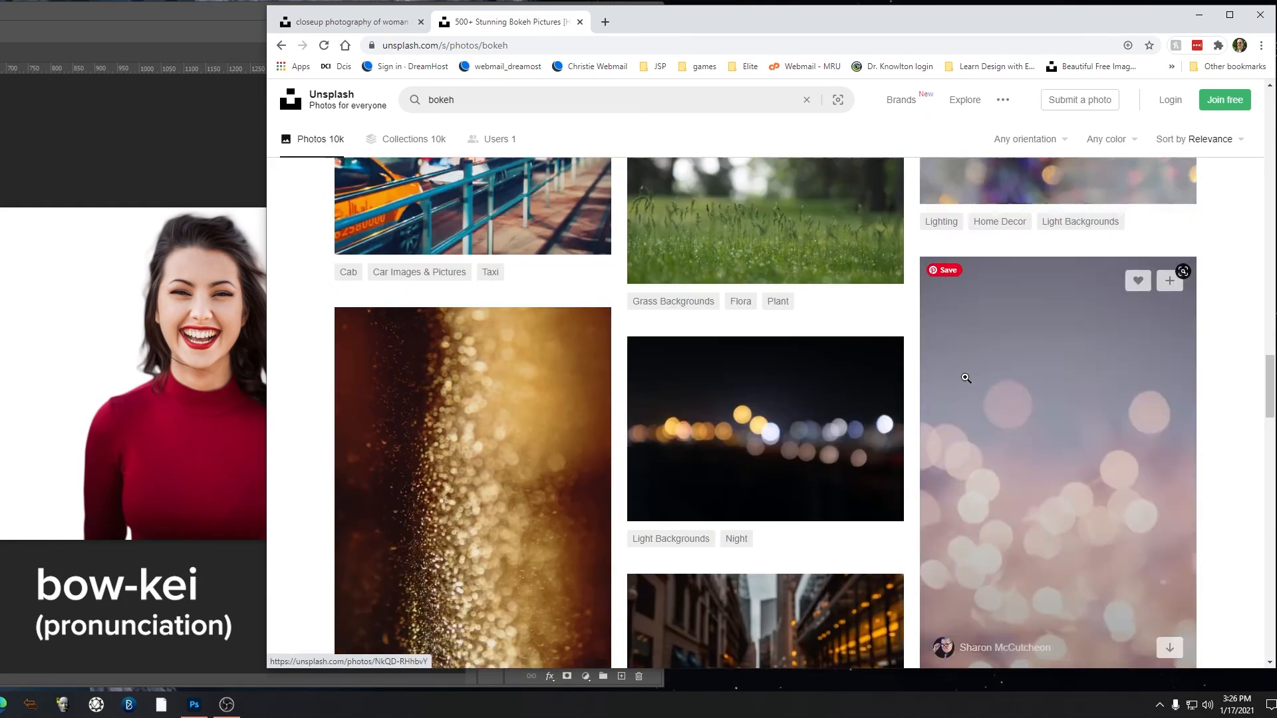
scroll(963, 400, down, 2)
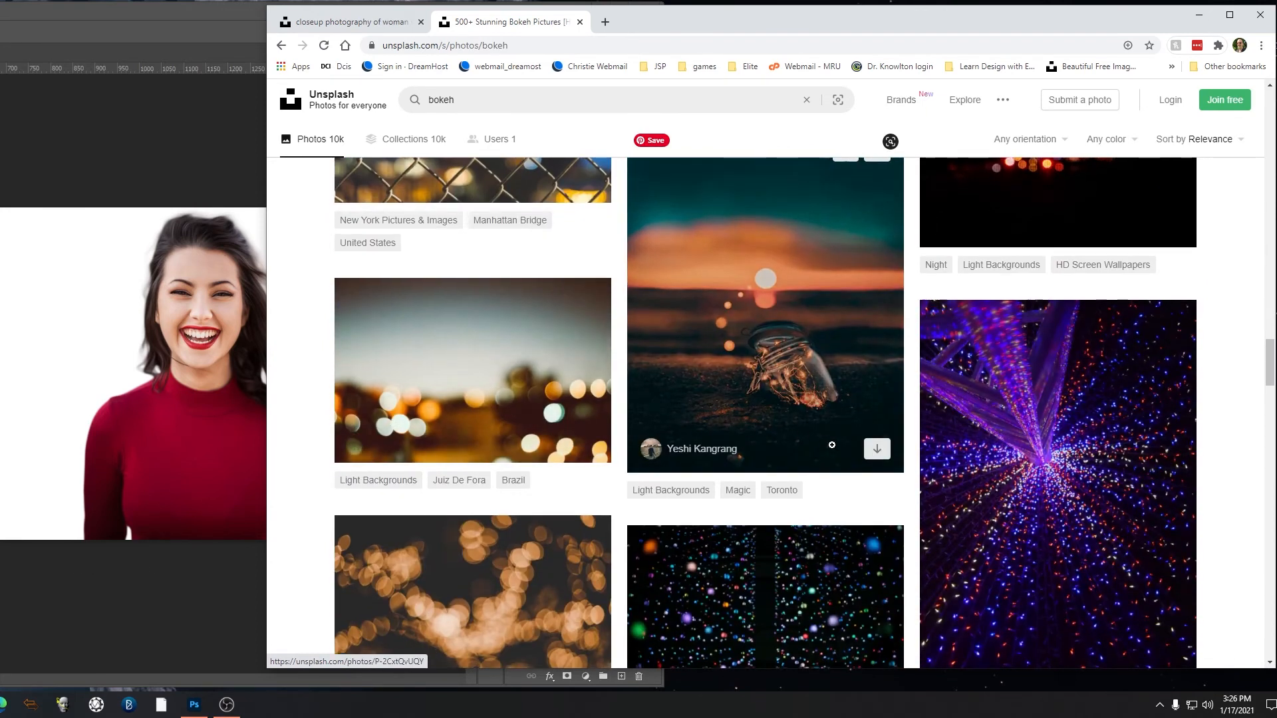
scroll(745, 419, down, 4)
scroll(784, 446, up, 5)
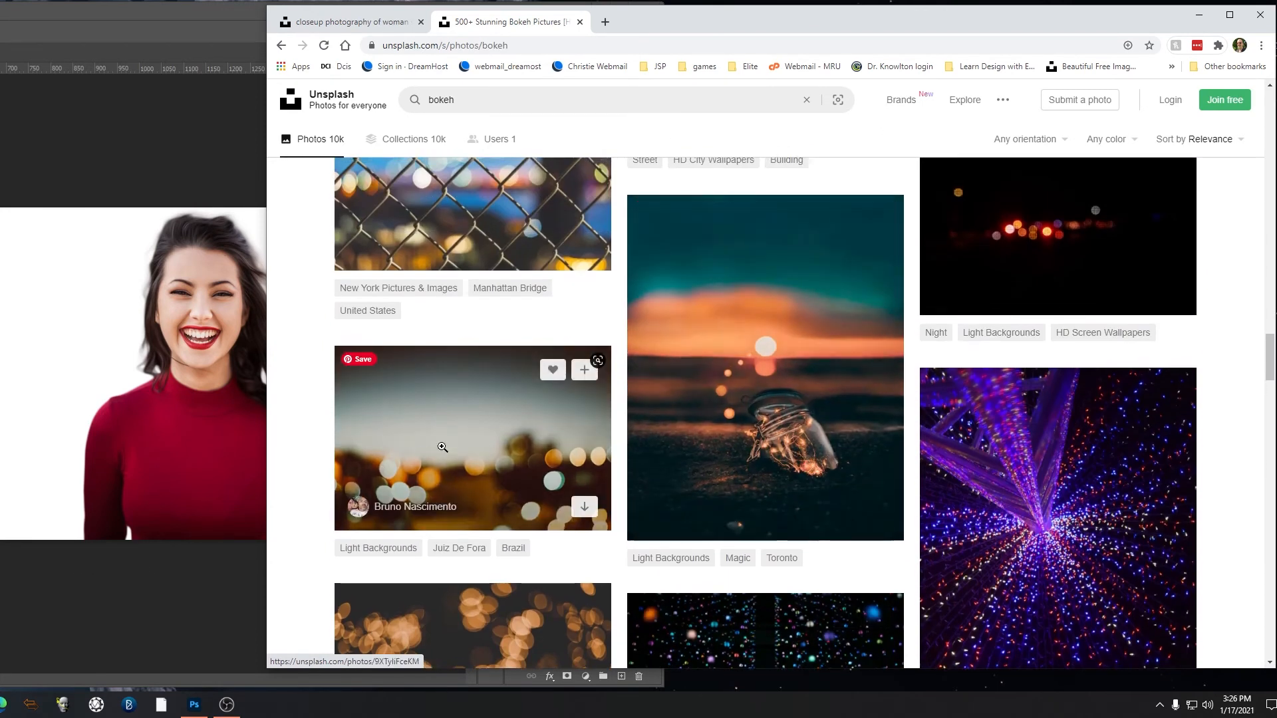
scroll(810, 452, down, 7)
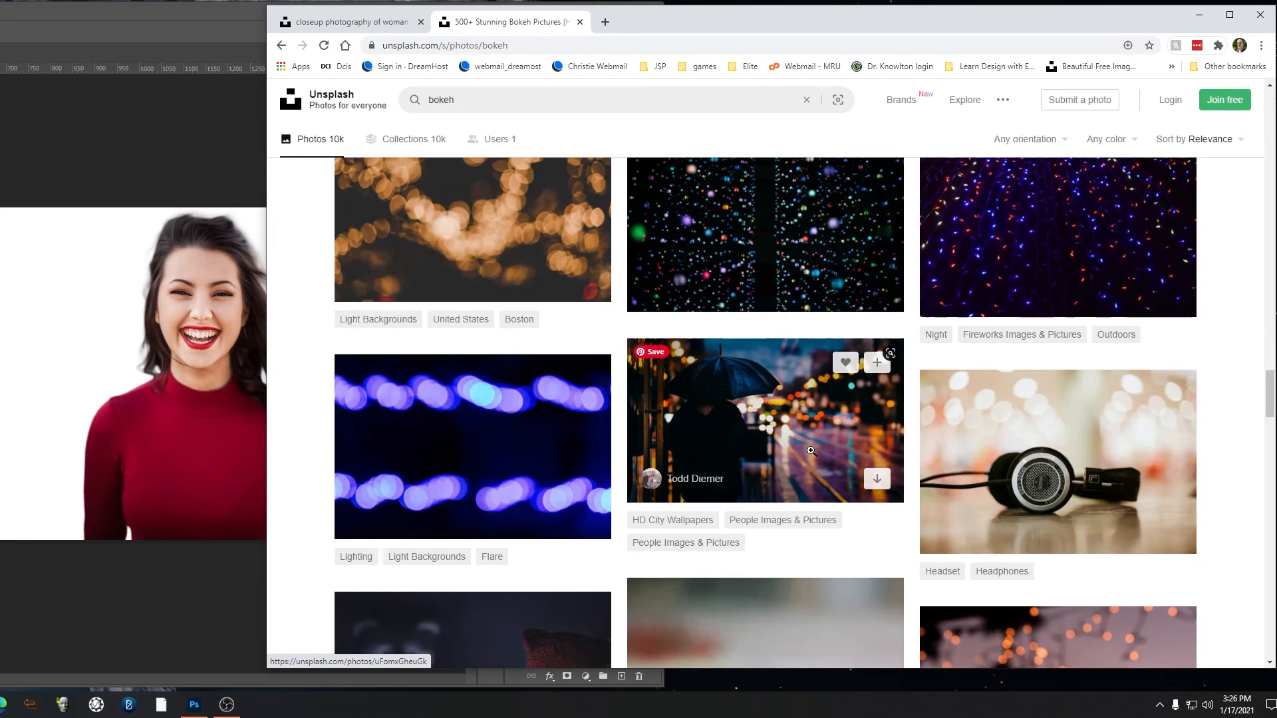
scroll(810, 451, down, 5)
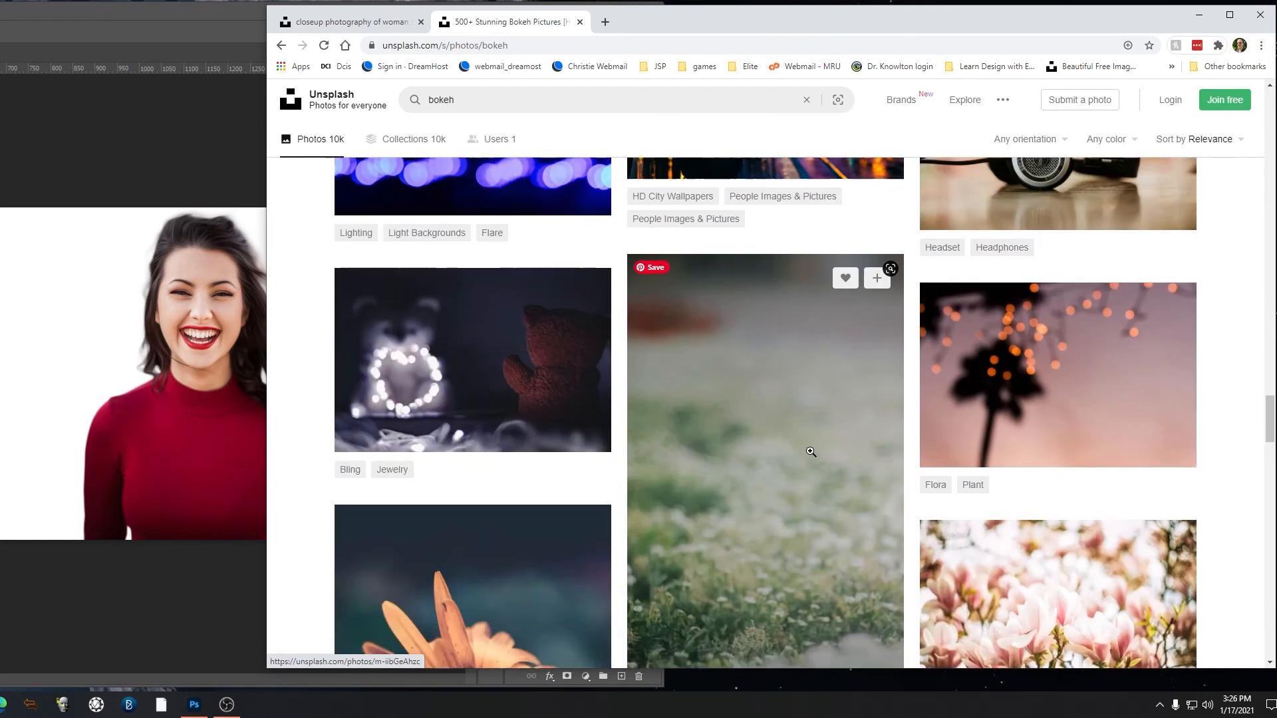
scroll(810, 450, up, 3)
scroll(811, 449, down, 14)
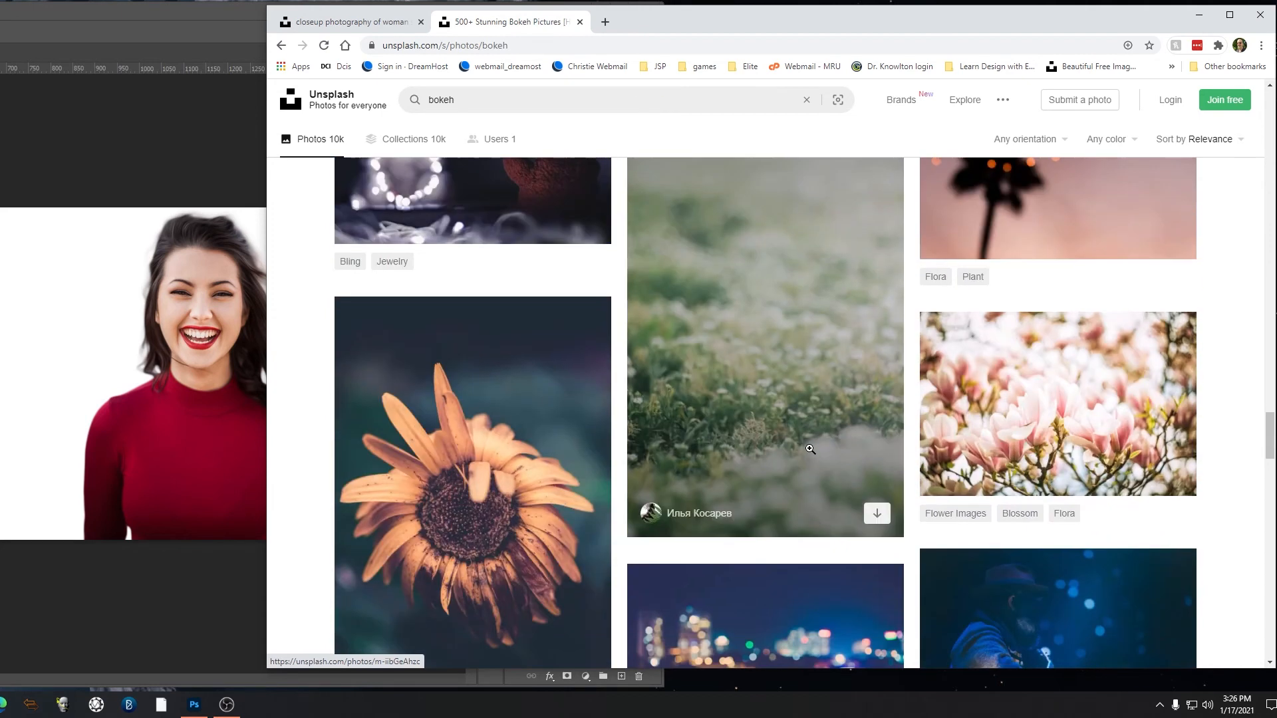
scroll(810, 448, down, 4)
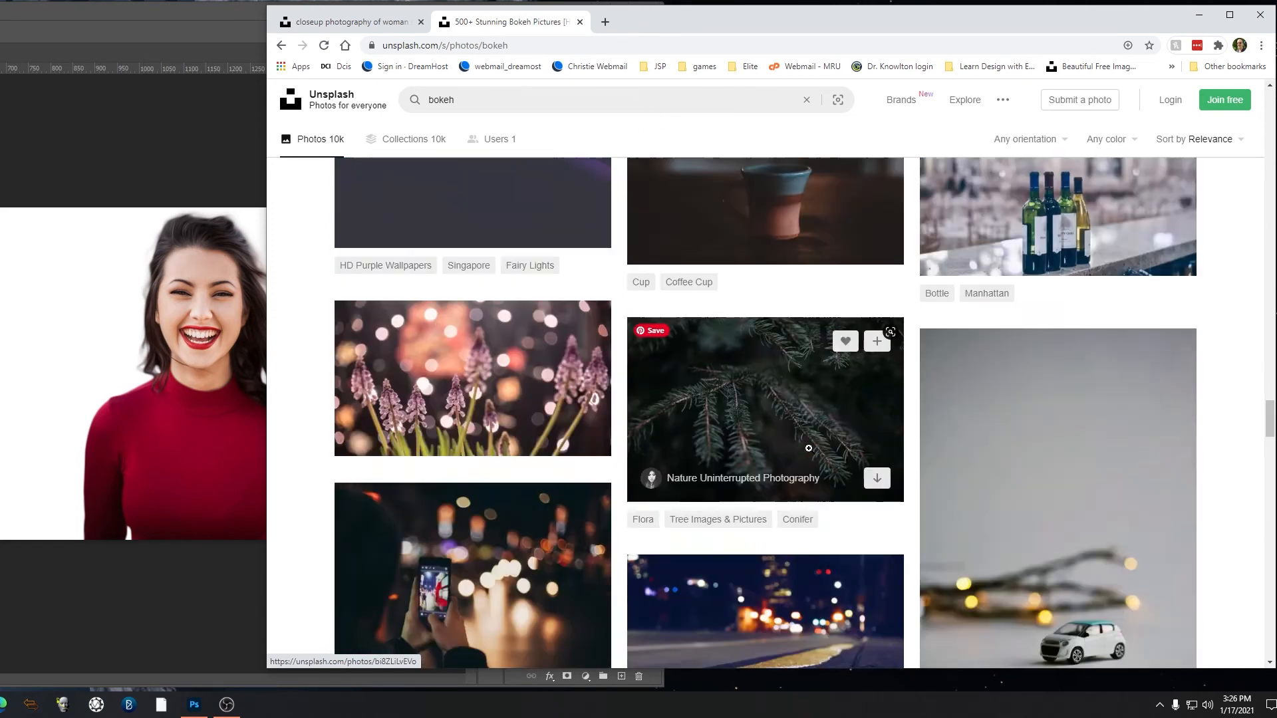
scroll(810, 448, up, 3)
- Open the photo of wine bottles on a bar counter, enlarge it, and copy the image
click(1166, 425)
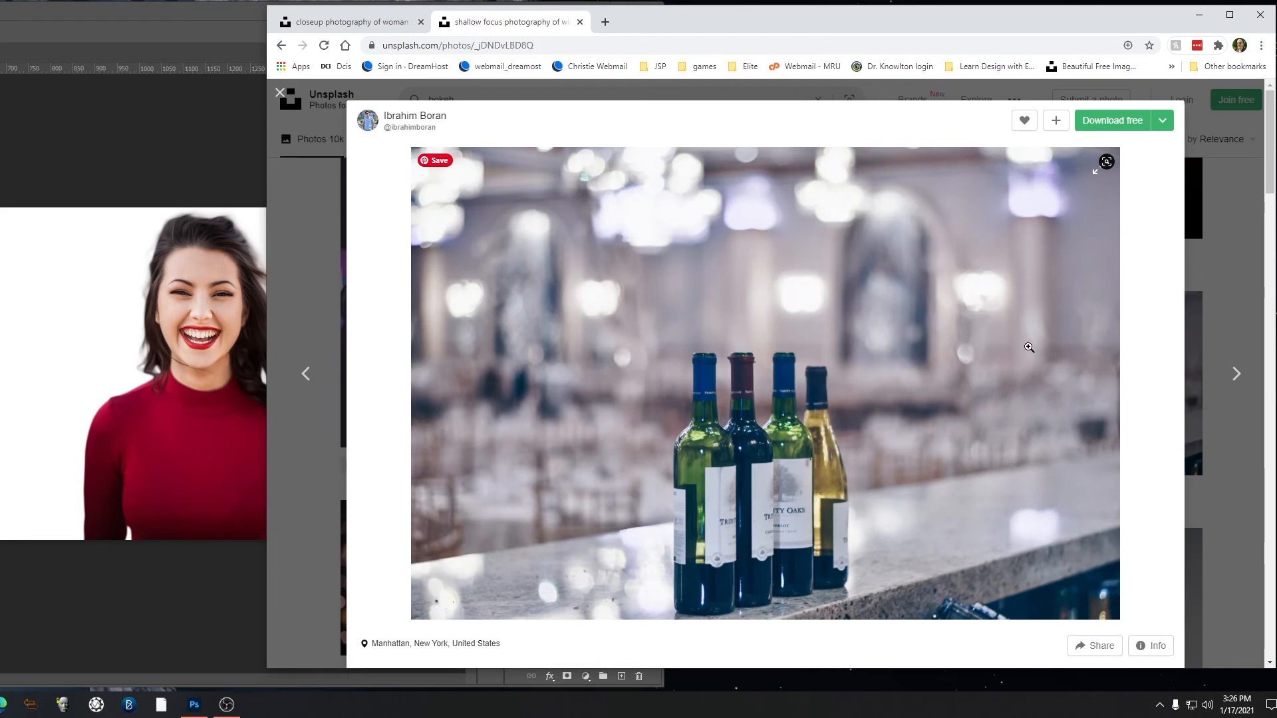
click(788, 356)
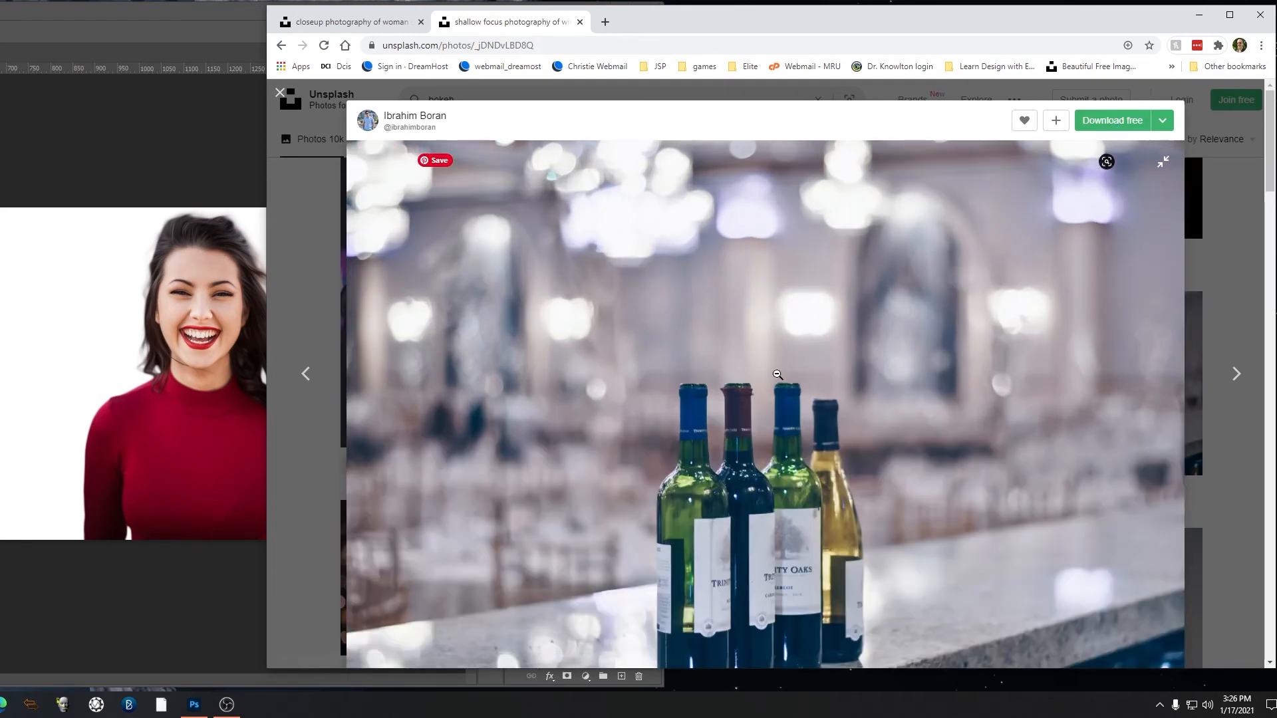
right_click(777, 372)
click(831, 417)
- Switch to Photoshop, create a new 1650 x 1100 px document from the Clipboard preset, and paste the copied photo
click(187, 261)
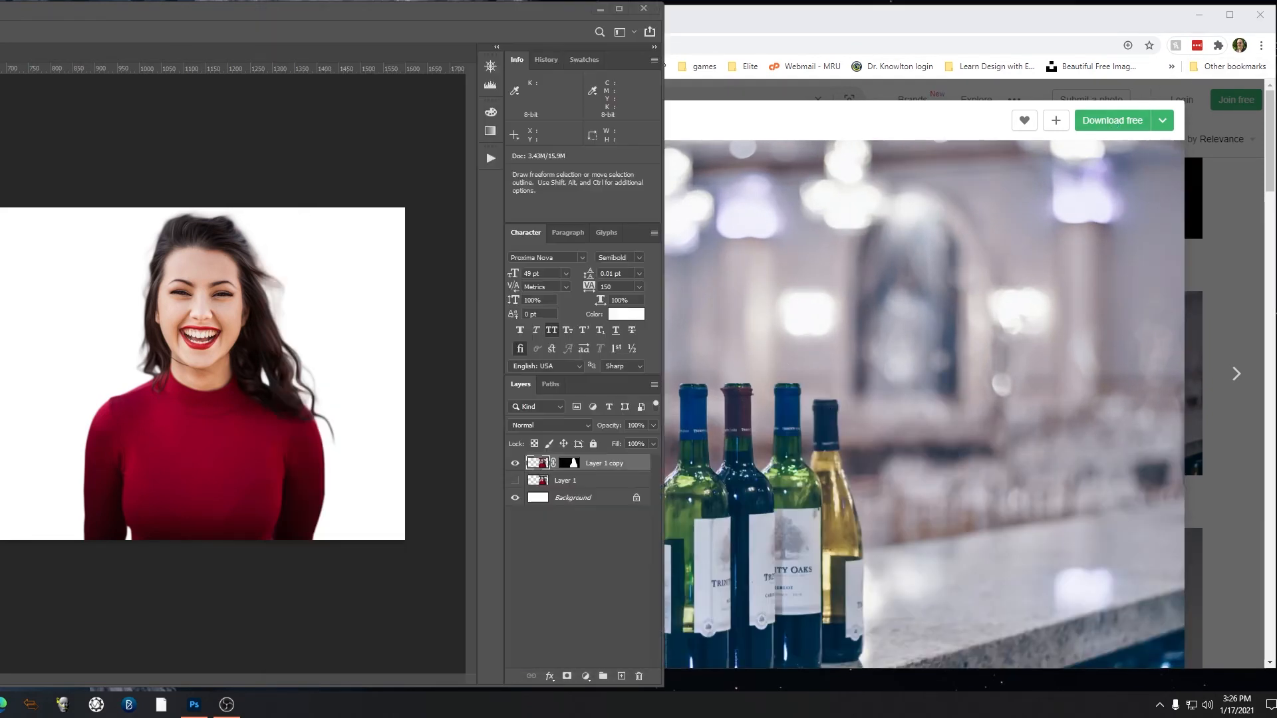
key(ctrl+n)
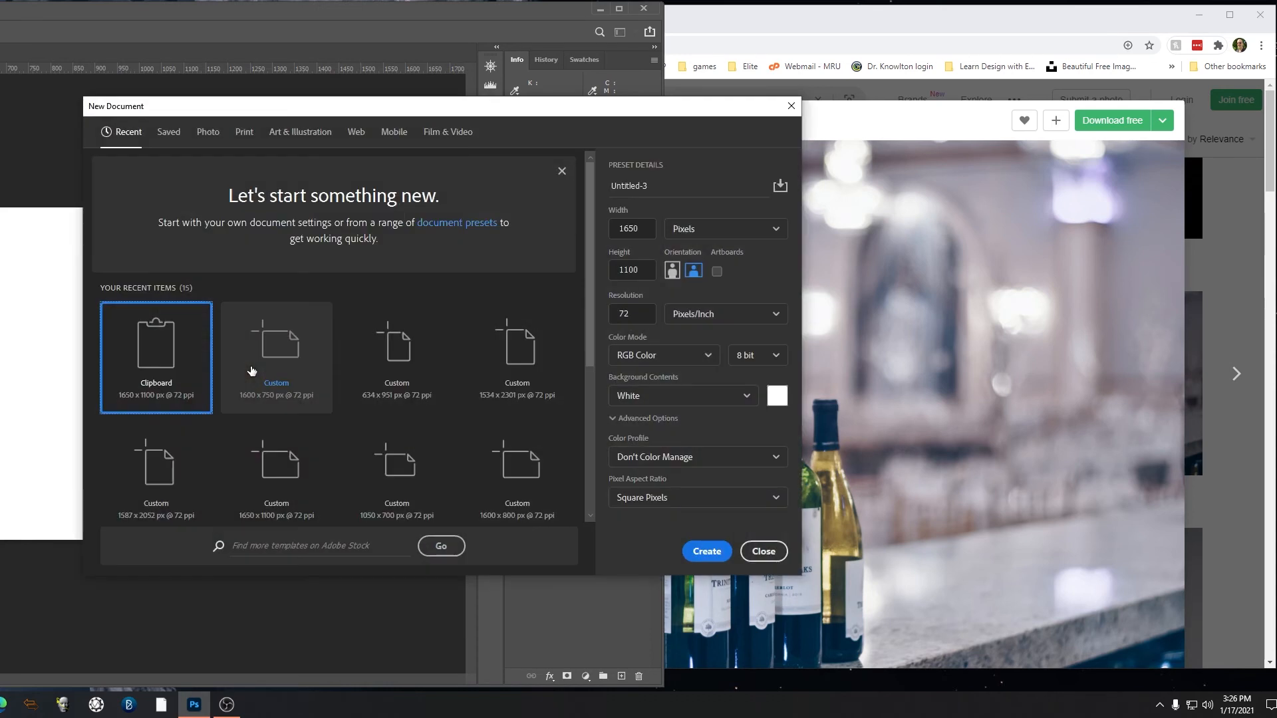
click(1109, 548)
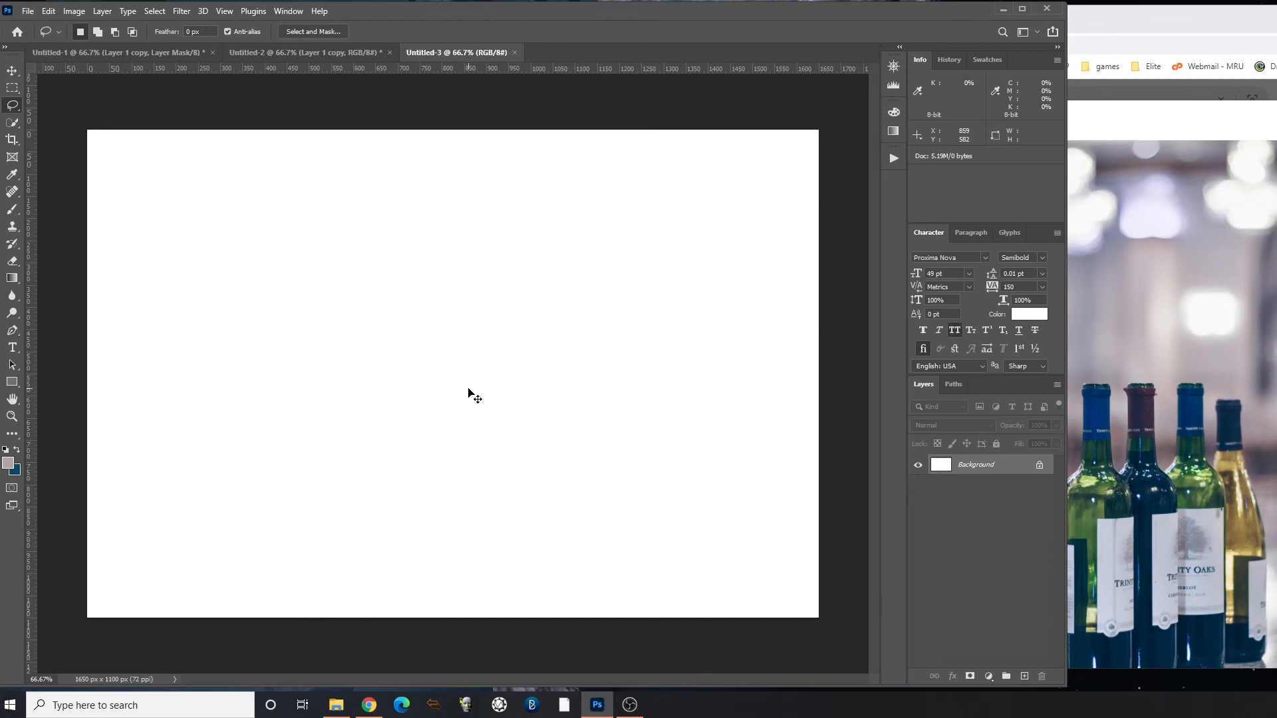
key(ctrl+v)
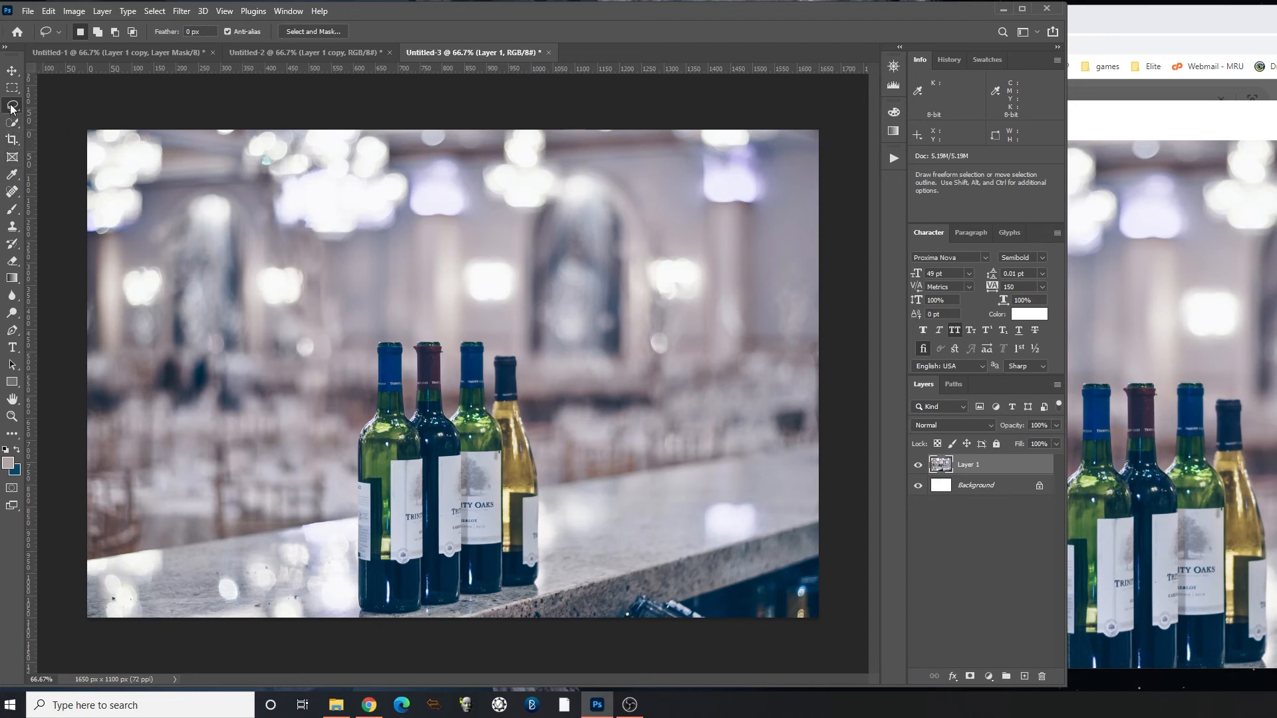
- Lasso around the four wine bottles, fill the selection to blend with its surroundings, and deselect
mouse_move(346, 606)
mouse_down()
mouse_move(344, 450)
mouse_move(368, 352)
mouse_move(383, 330)
mouse_move(518, 331)
mouse_move(556, 533)
mouse_move(548, 587)
mouse_move(379, 634)
mouse_move(336, 606)
mouse_up()
key(shift+BackSpace)
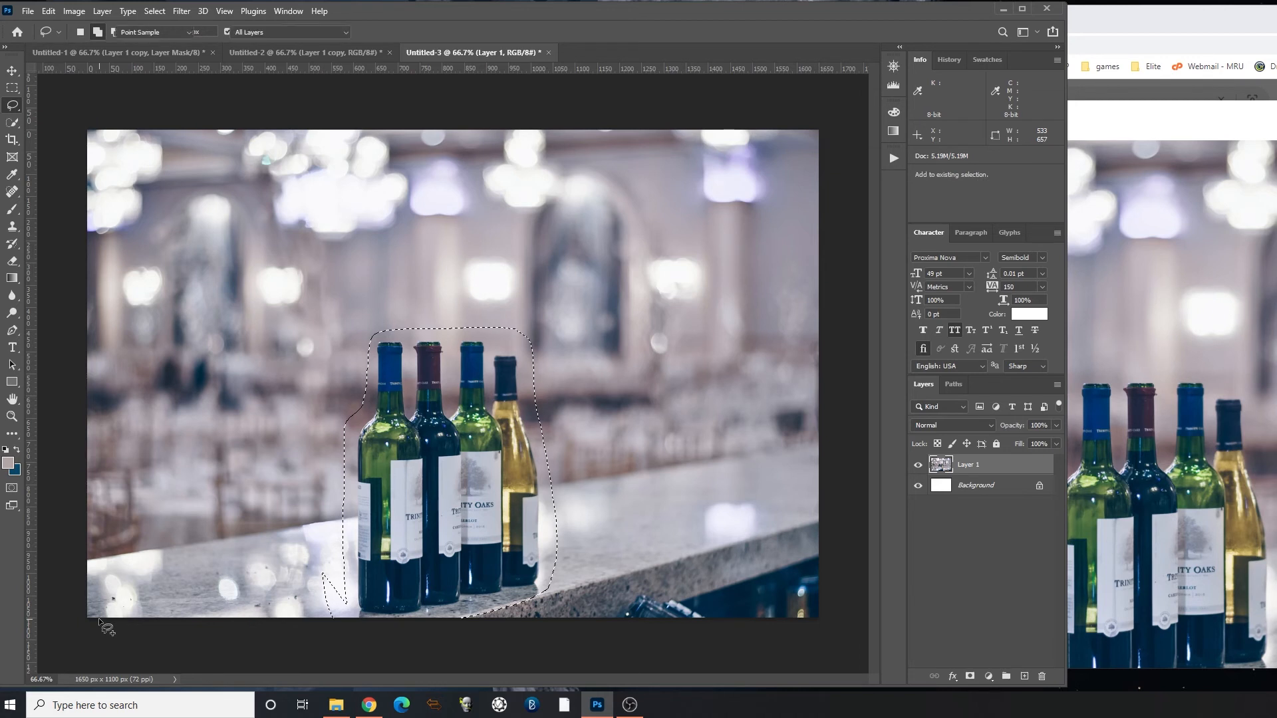
key(Return)
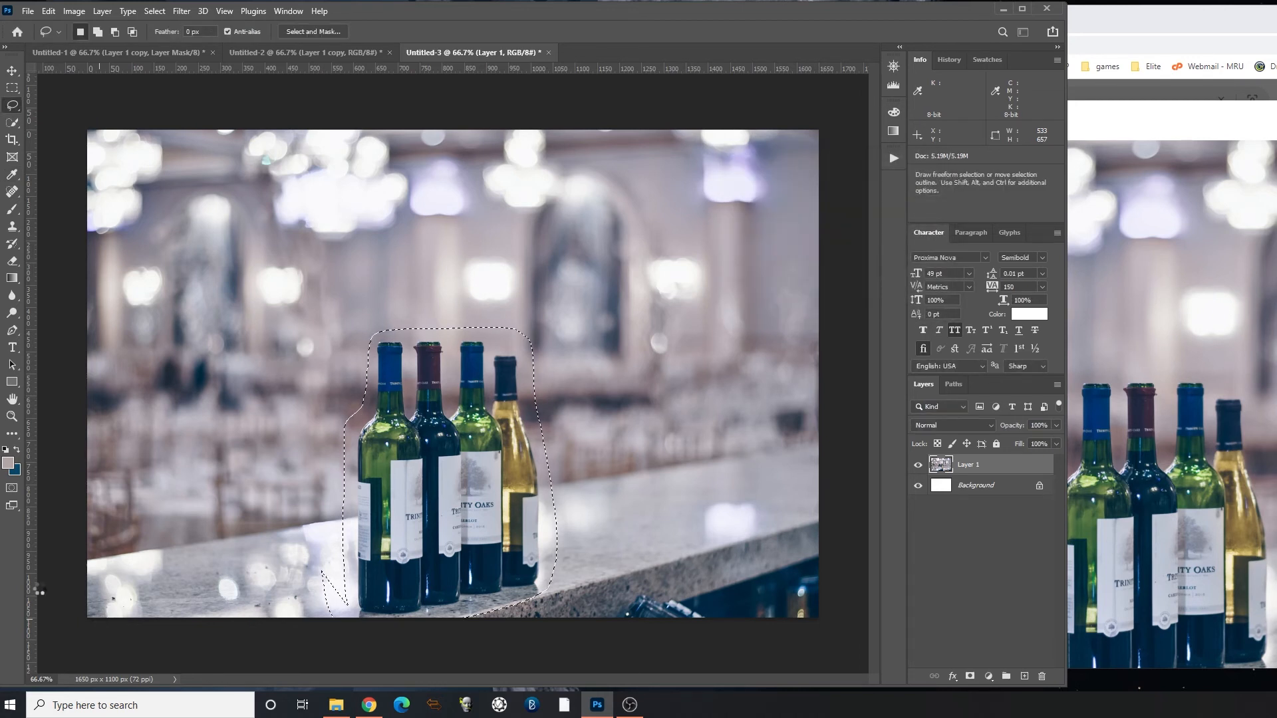
key(ctrl+d)
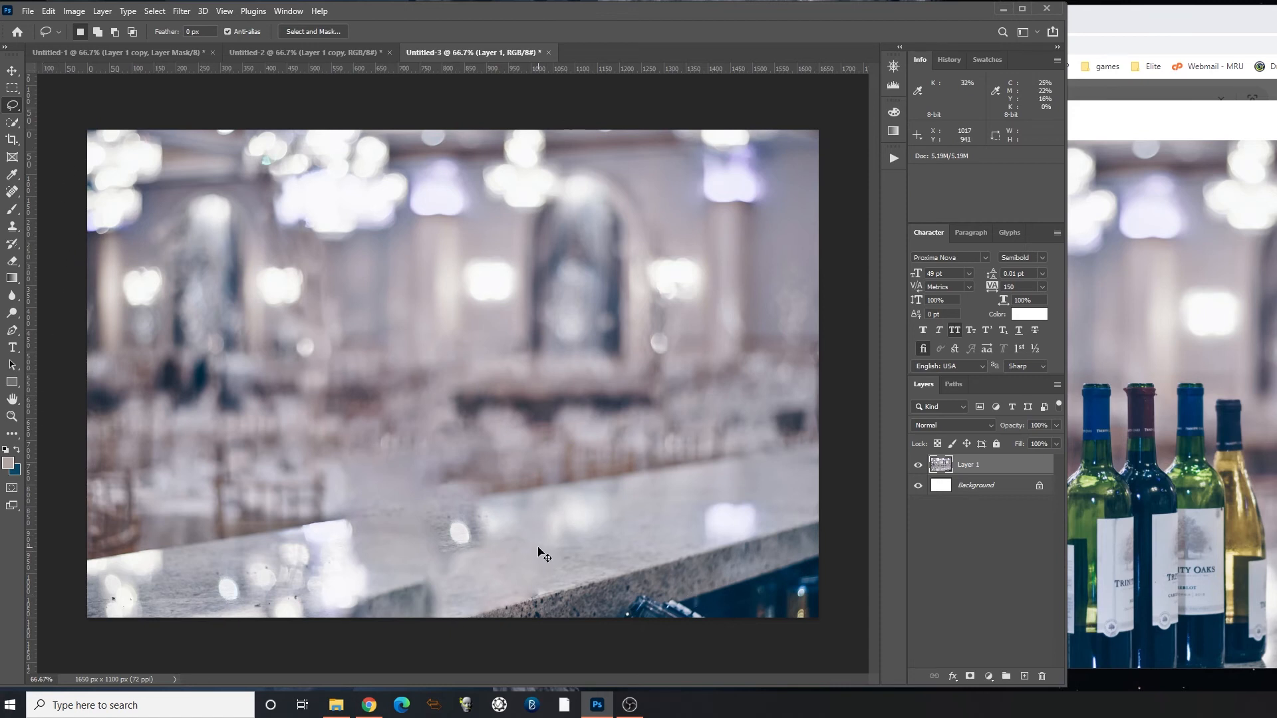
- Copy the entire bottle-free image and paste it into Untitled-2 as a layer directly beneath the cut-out woman
key(ctrl+a)
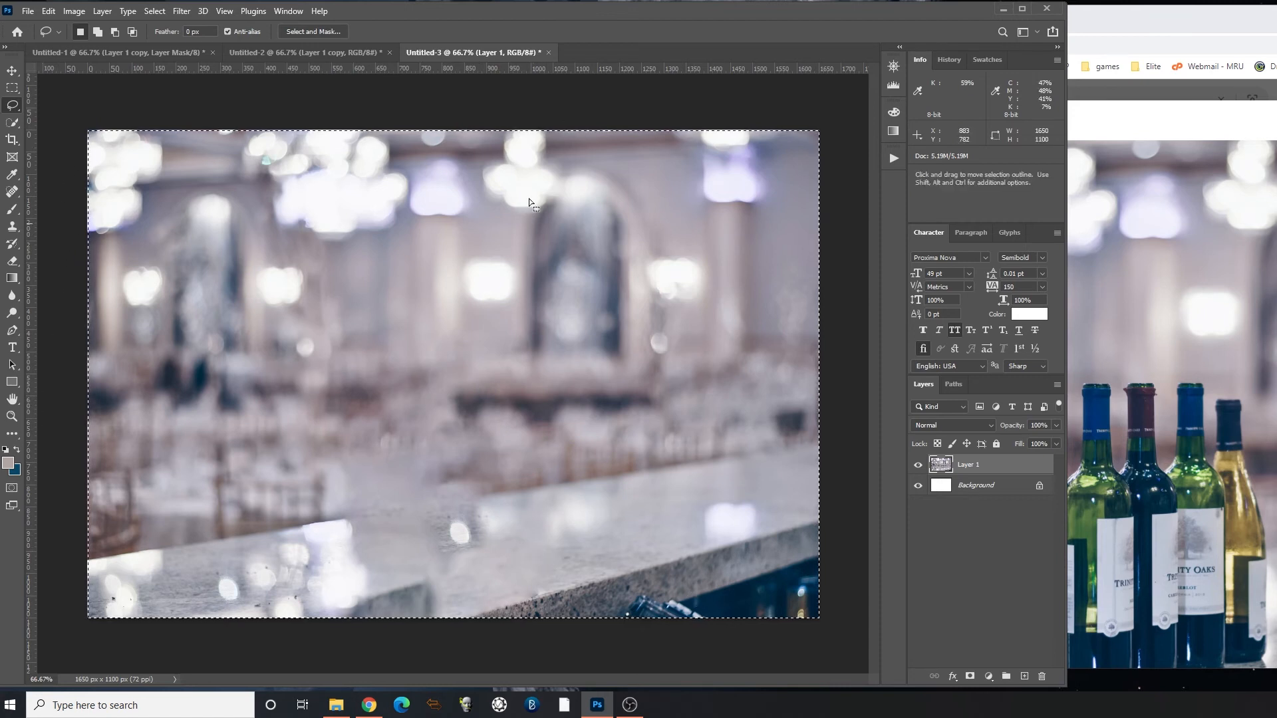
click(257, 56)
click(981, 520)
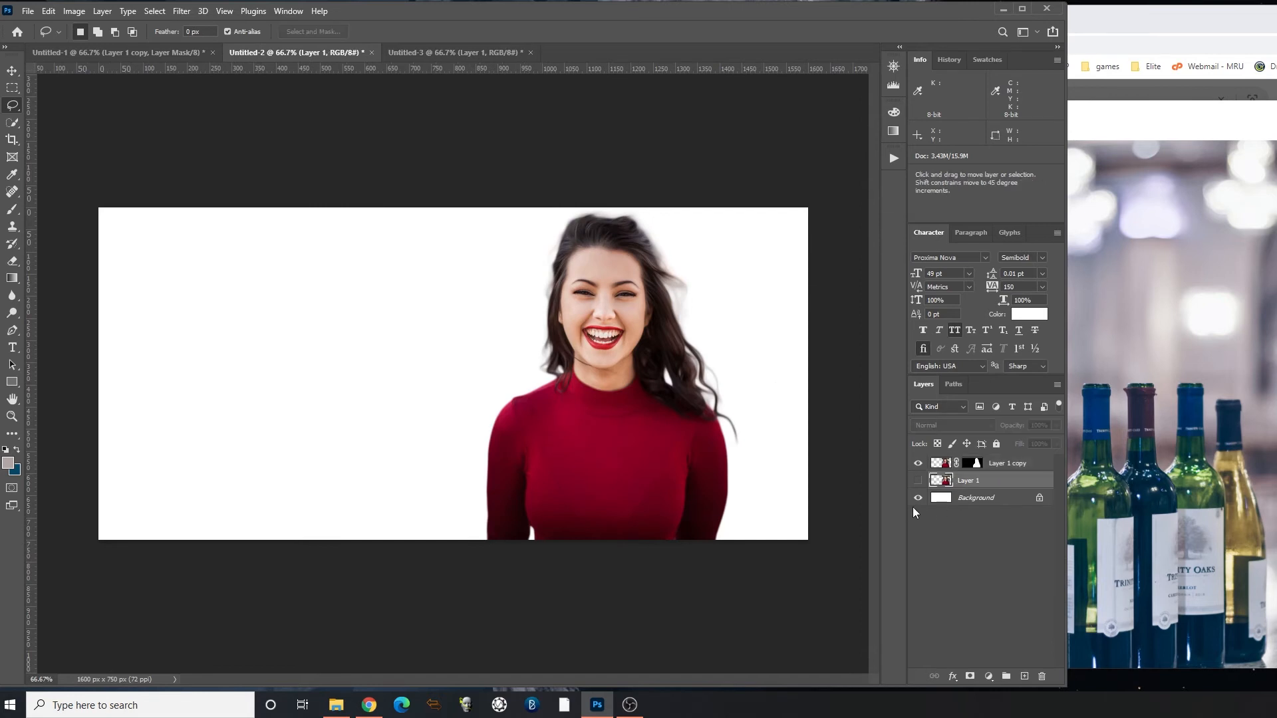
key(ctrl+v)
- Reposition the pasted background with Free Transform to X 800 px, Y 478 px so it covers the whole canvas
key(ctrl+t)
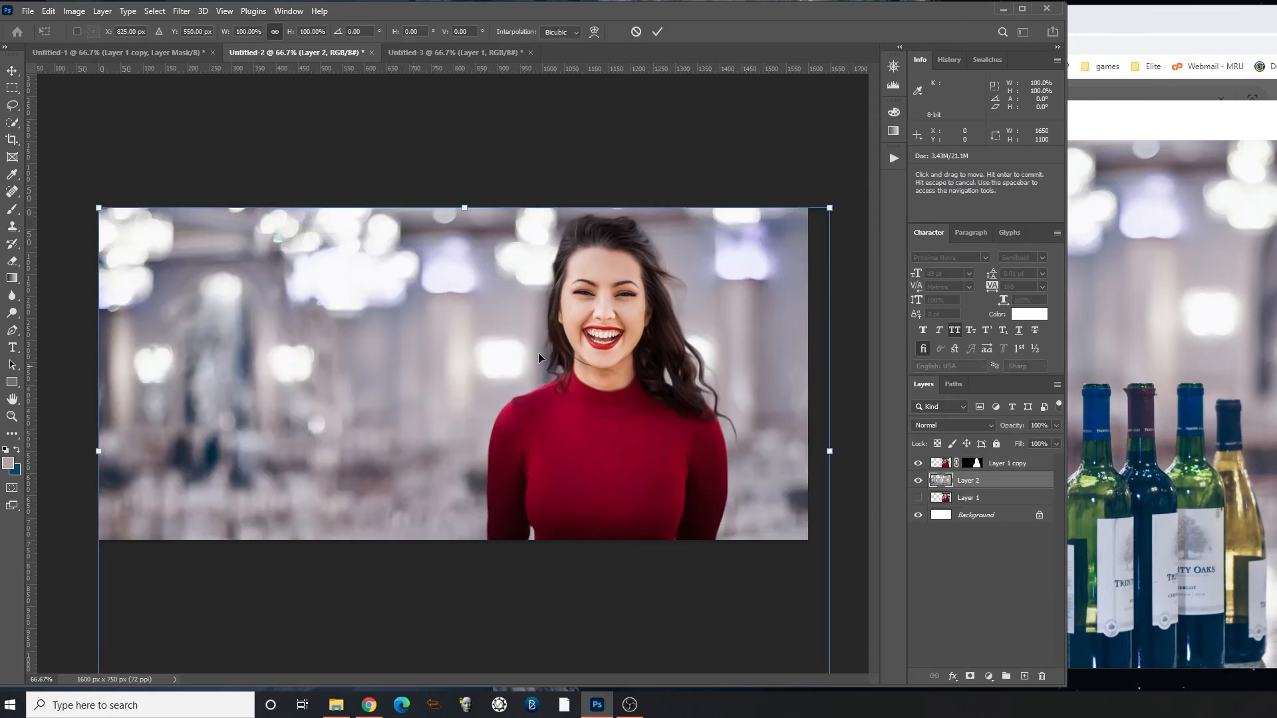
drag(377, 431, 392, 386)
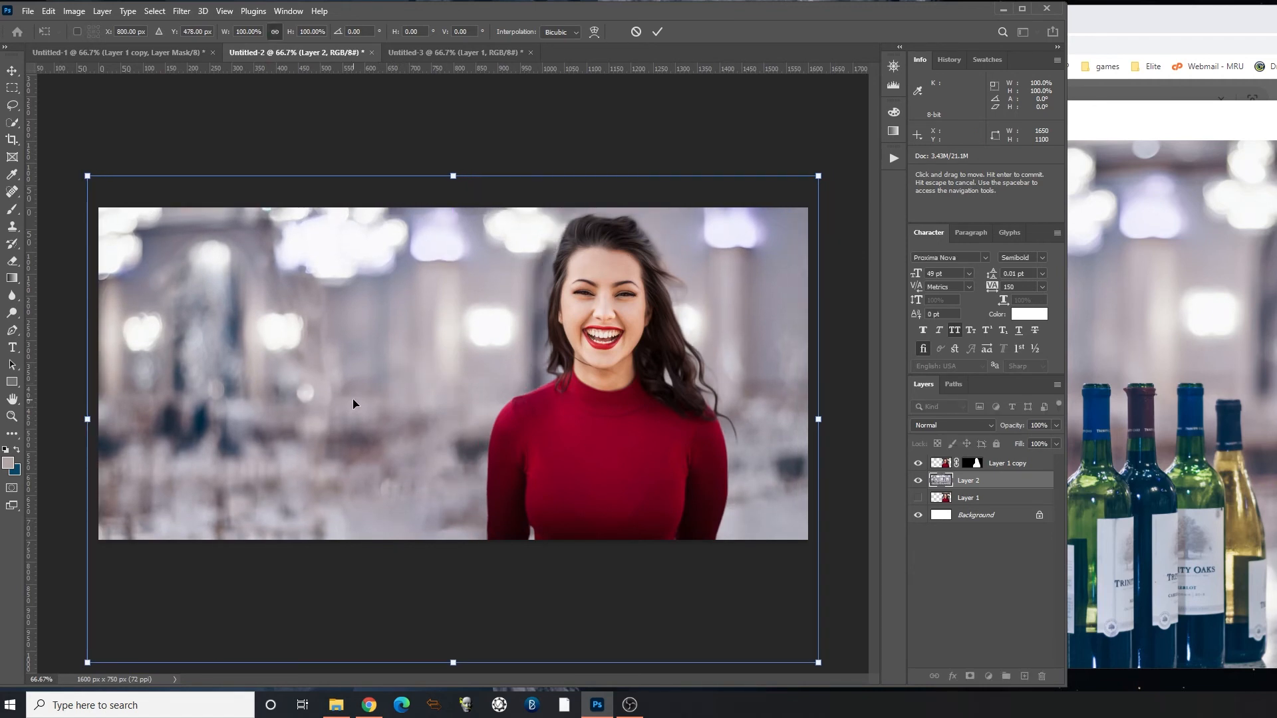
key(Return)
key(l)
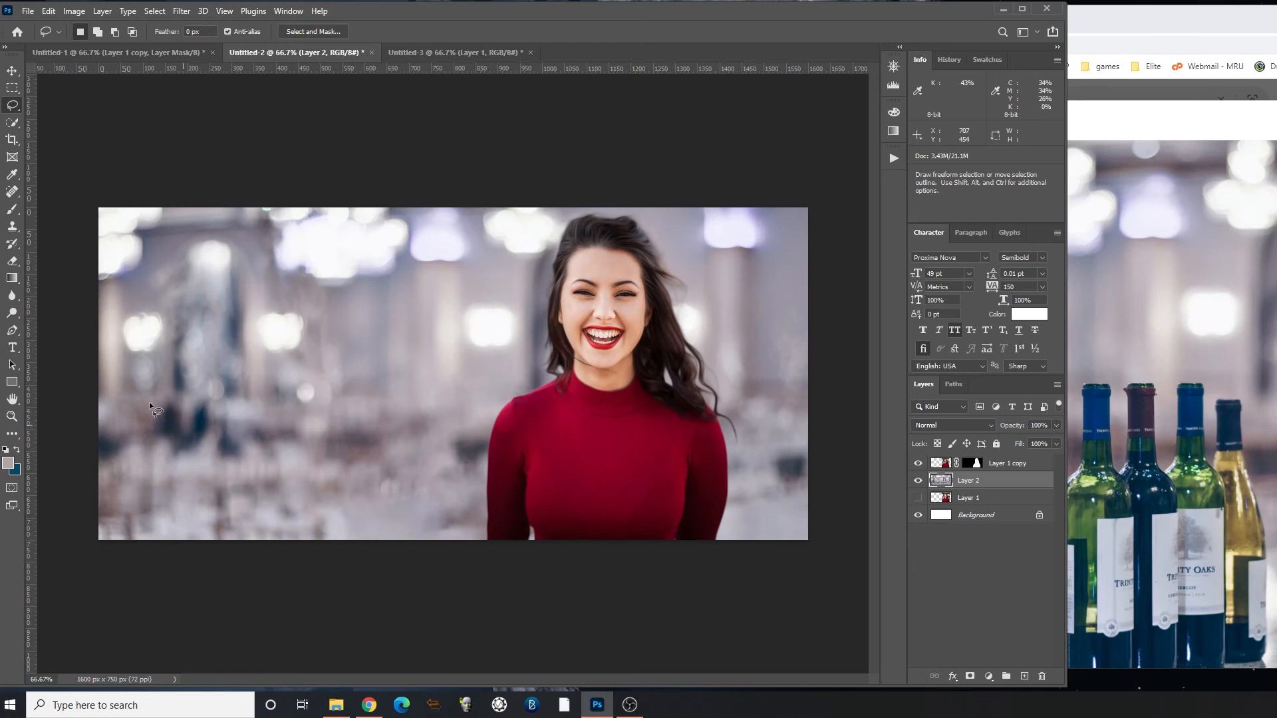
- Add a layer above the background photo, sample its dark blue, and draw a horizontal gradient about 1600 px long fading out toward the right
click(1025, 677)
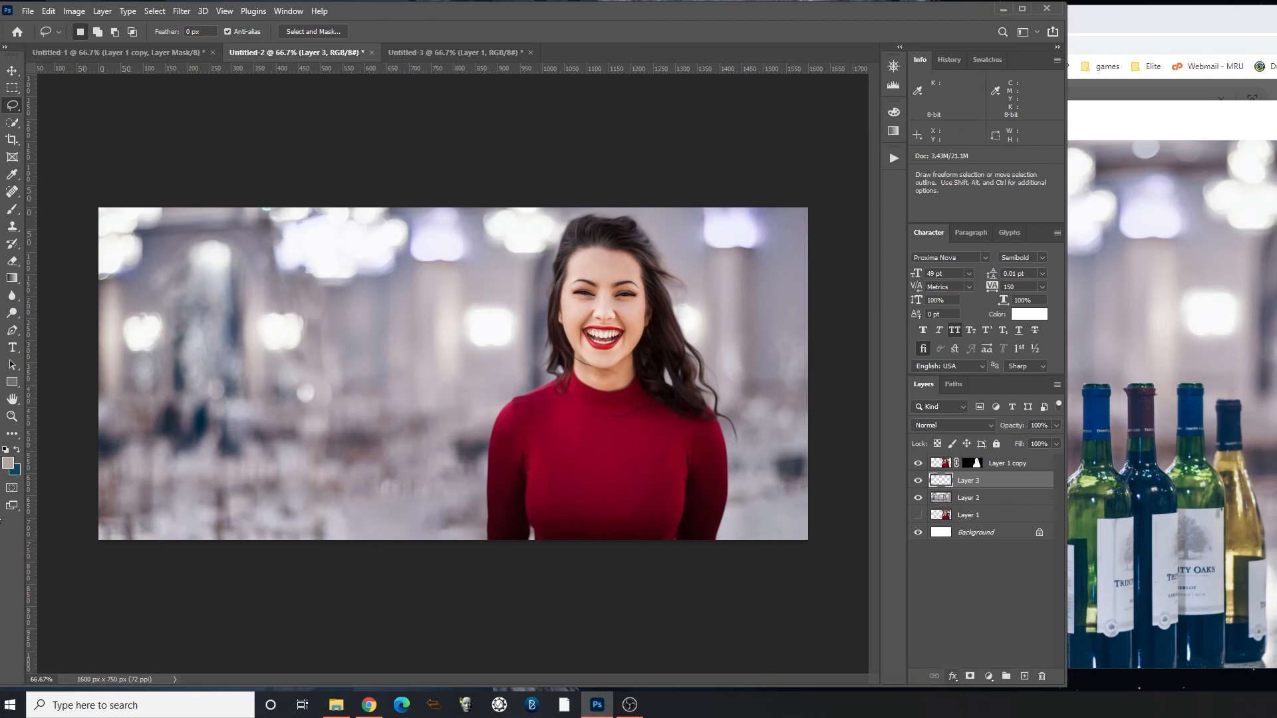
click(12, 278)
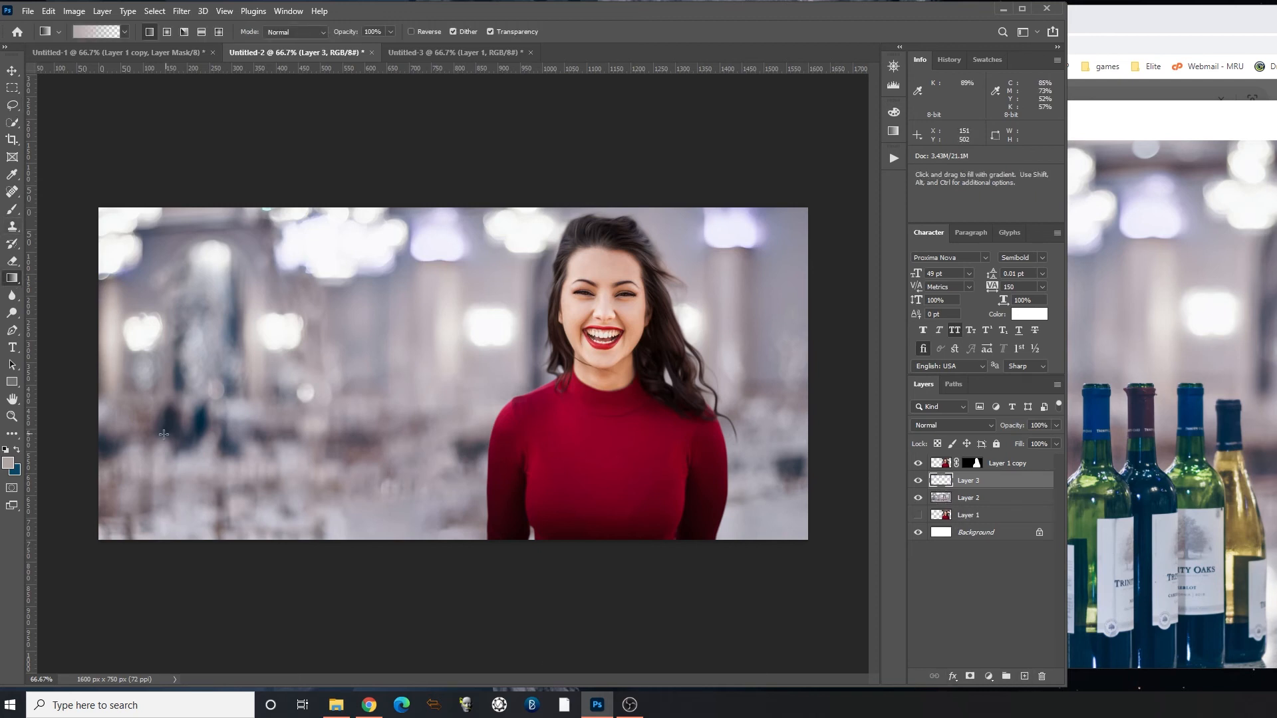
alt+click(205, 423)
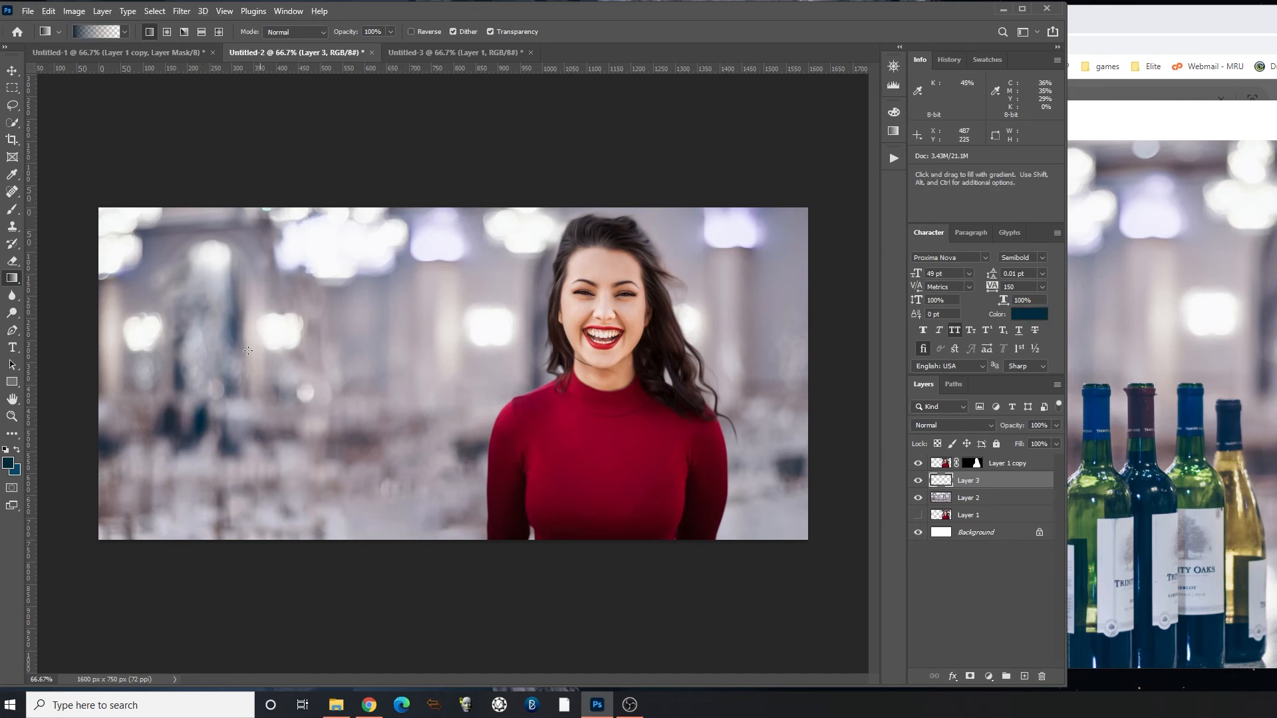
drag(54, 220, 758, 196)
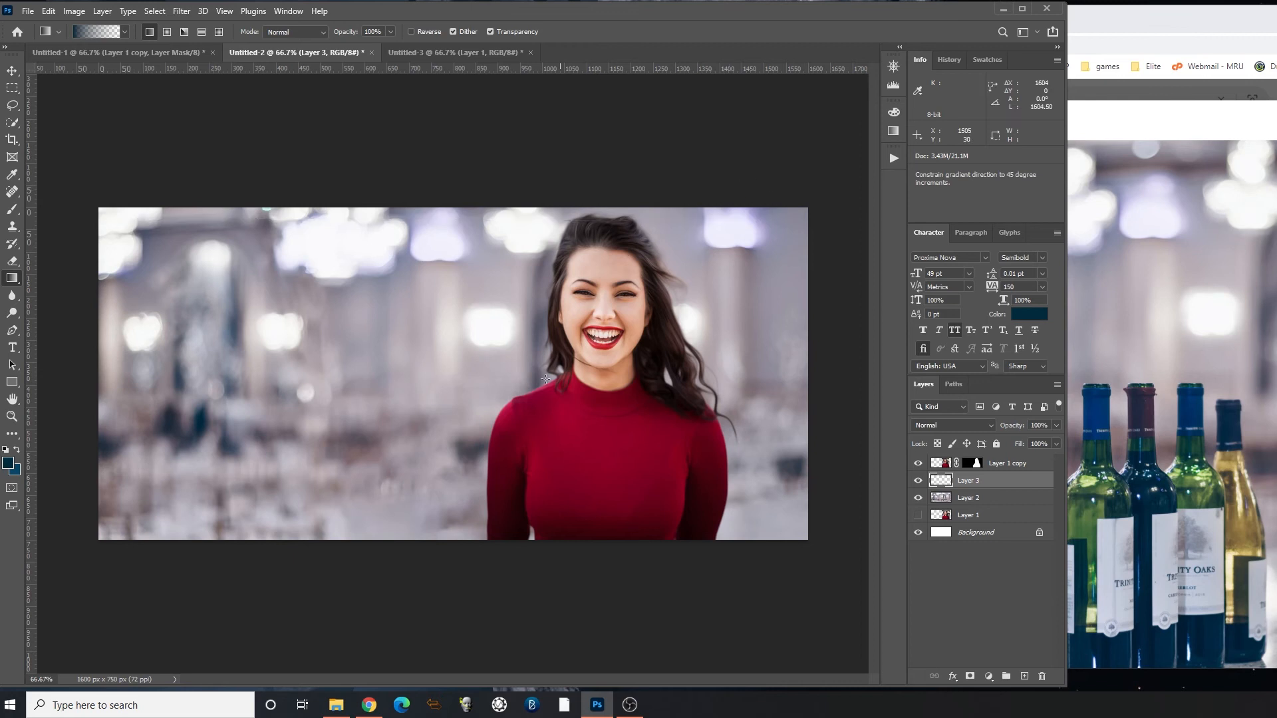
- Set the gradient layer's blend mode to Multiply and its opacity to 75%
click(948, 425)
click(951, 429)
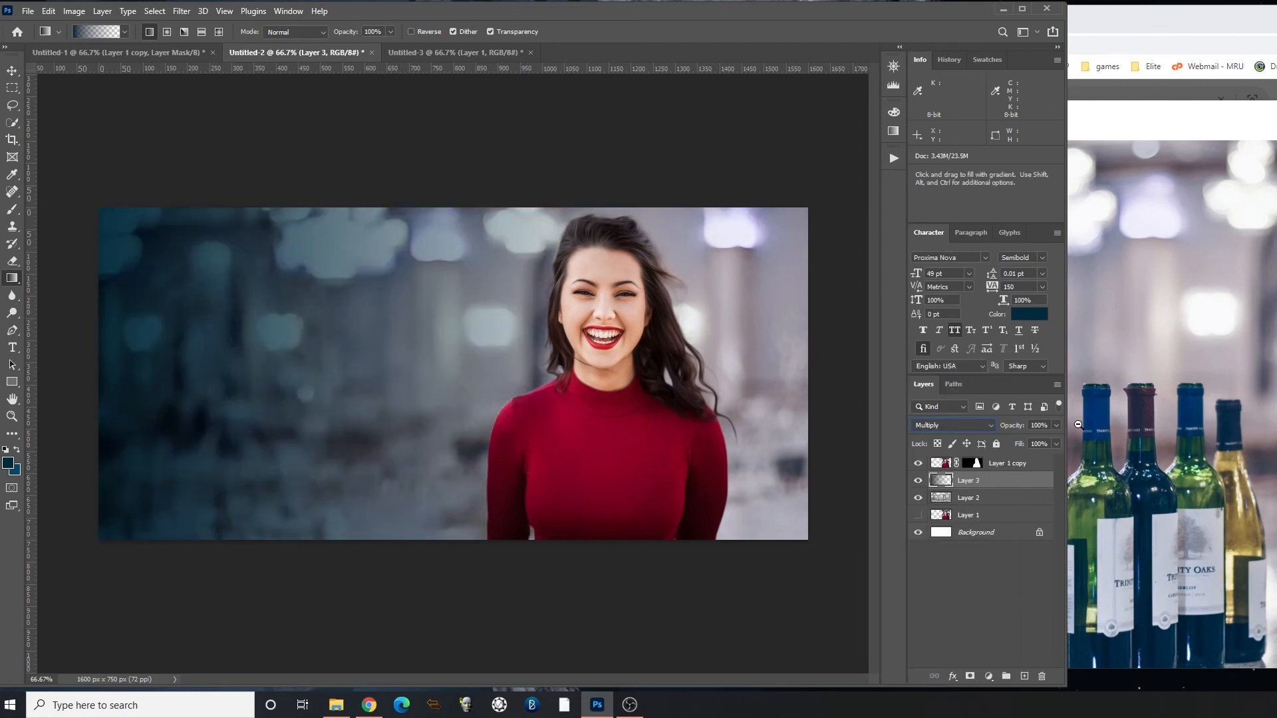
click(1055, 427)
click(1041, 439)
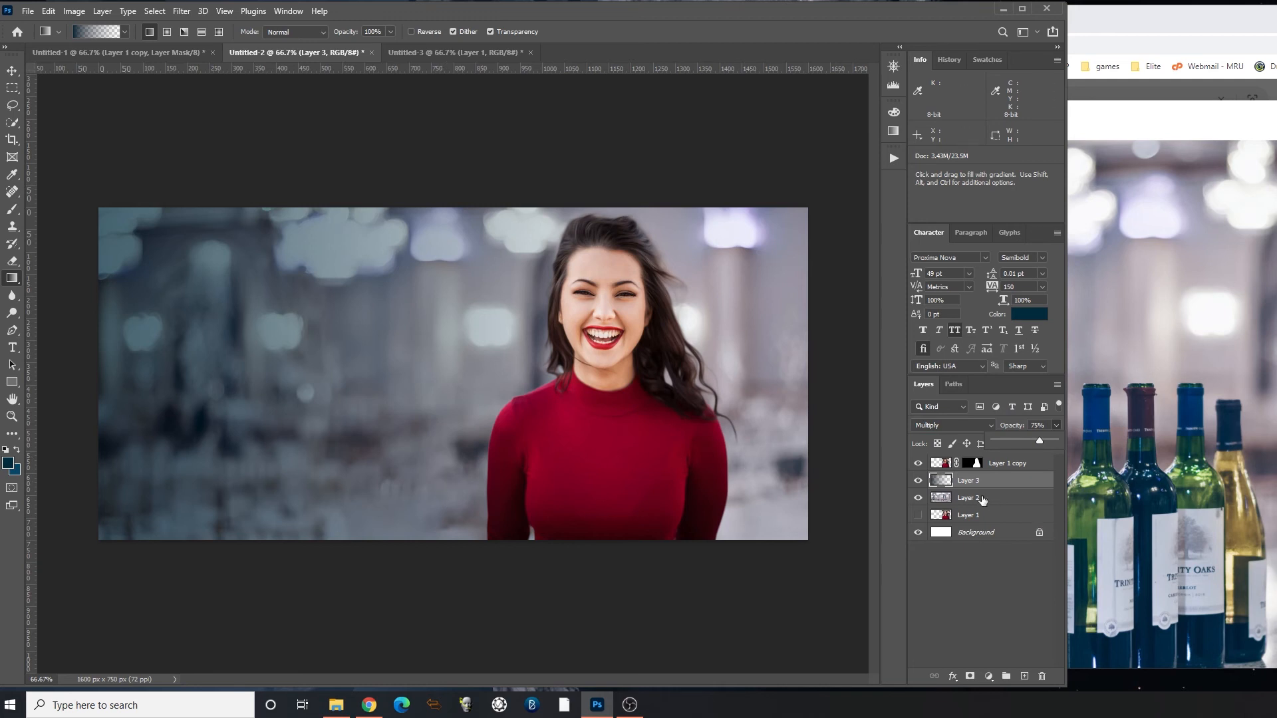
- Hide the gradient layer and add a Levels adjustment above the background photo with the midtone input set to 0.68
click(918, 481)
click(940, 499)
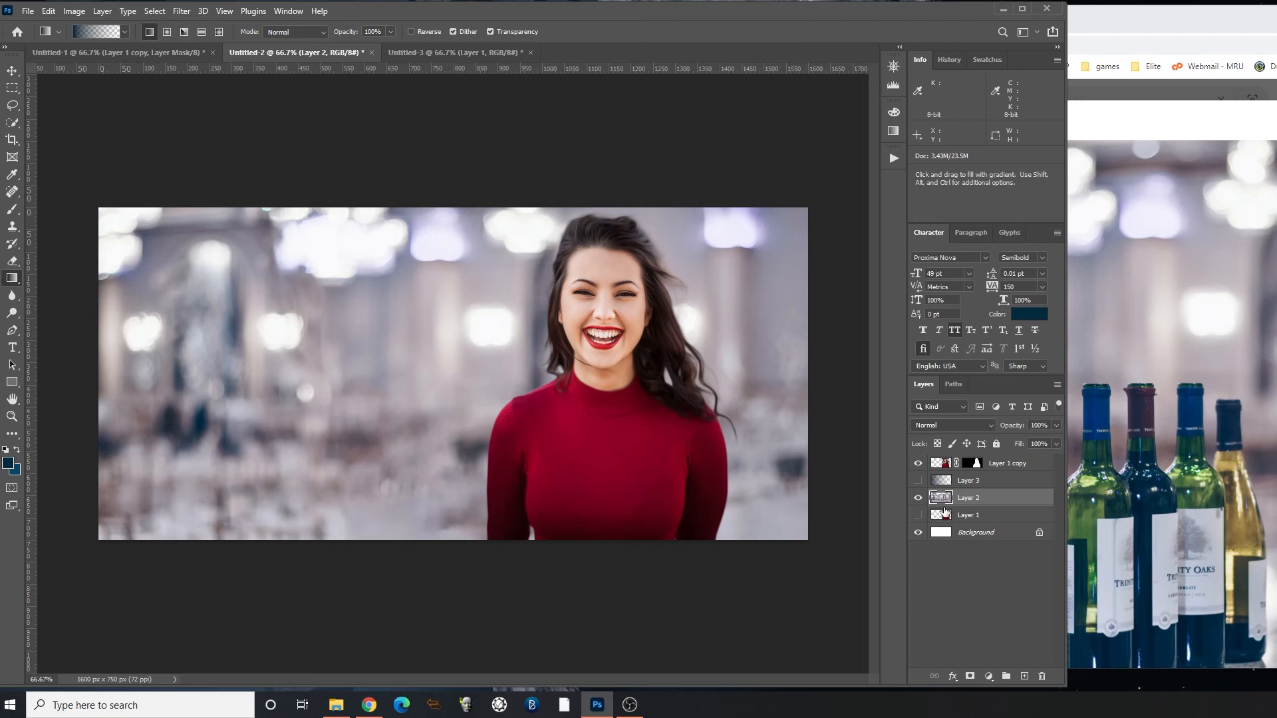
click(988, 675)
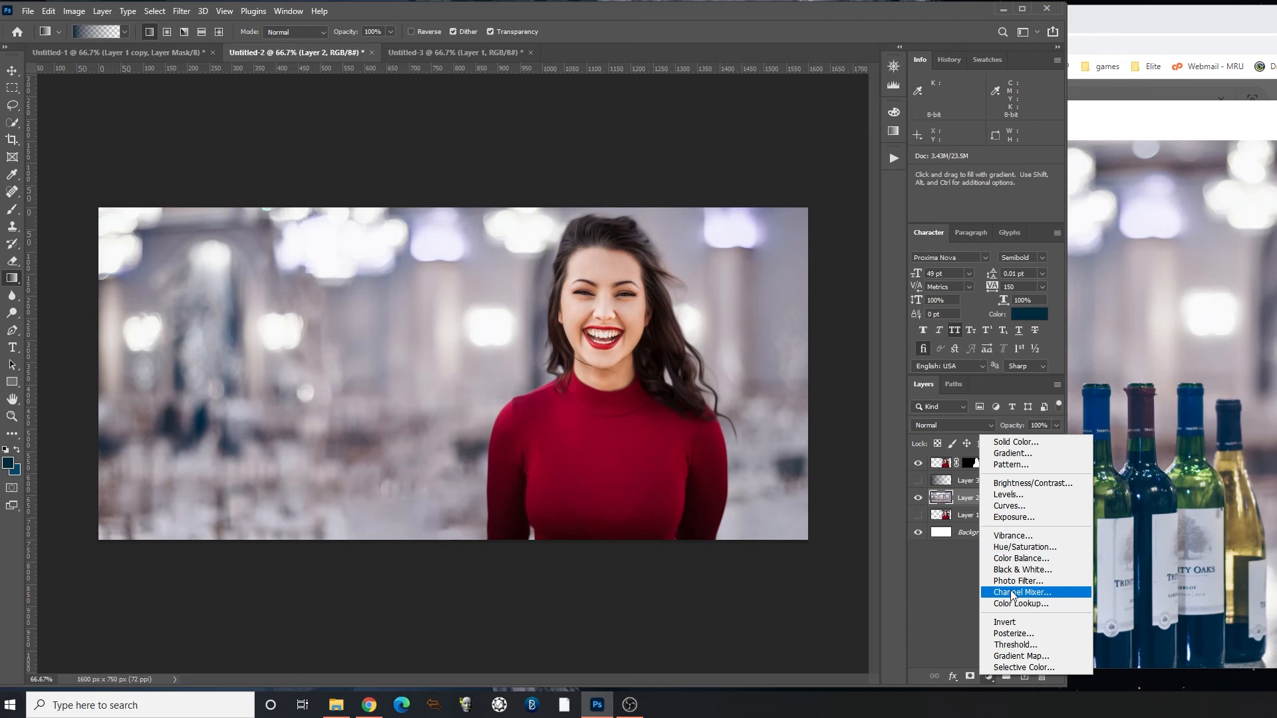
click(955, 624)
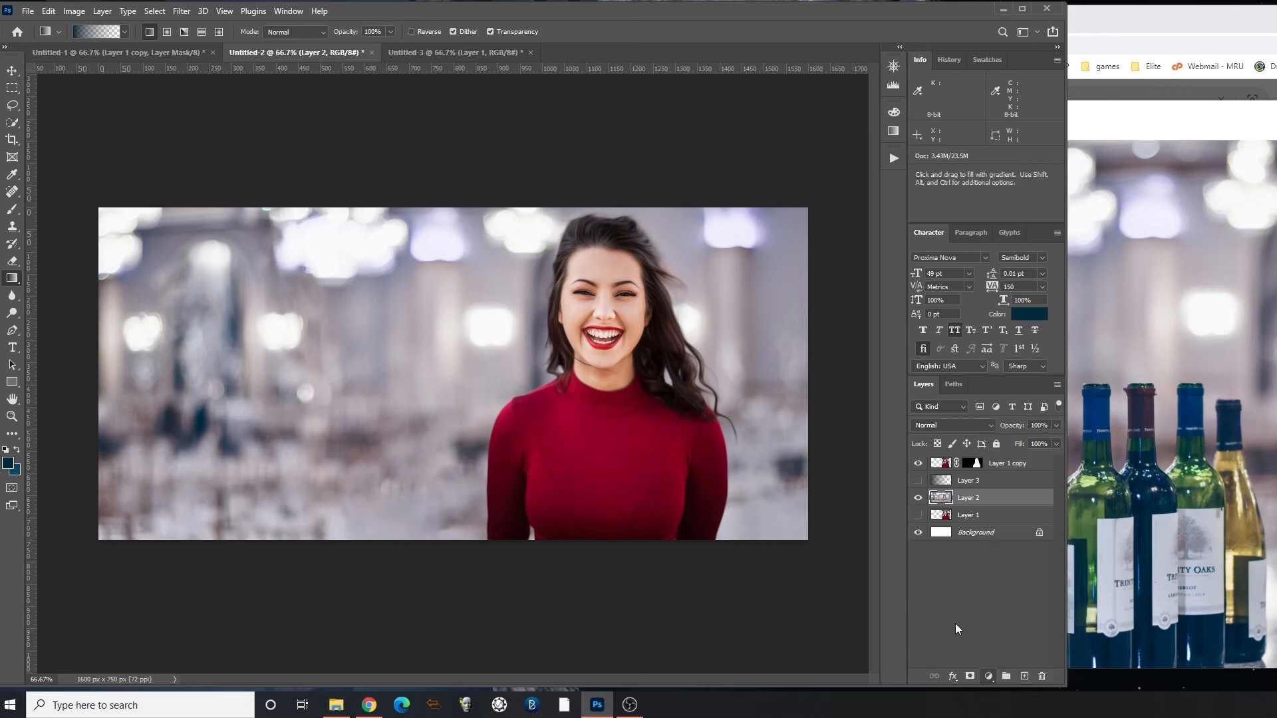
click(990, 676)
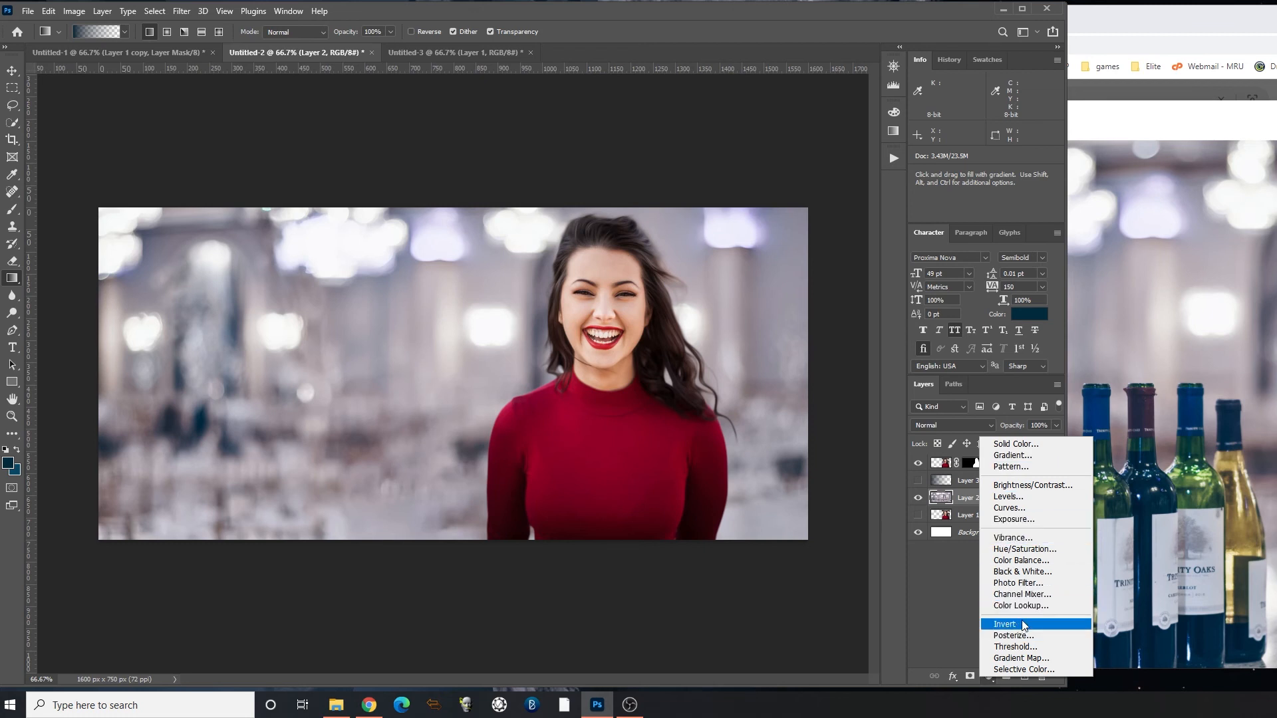
click(1009, 497)
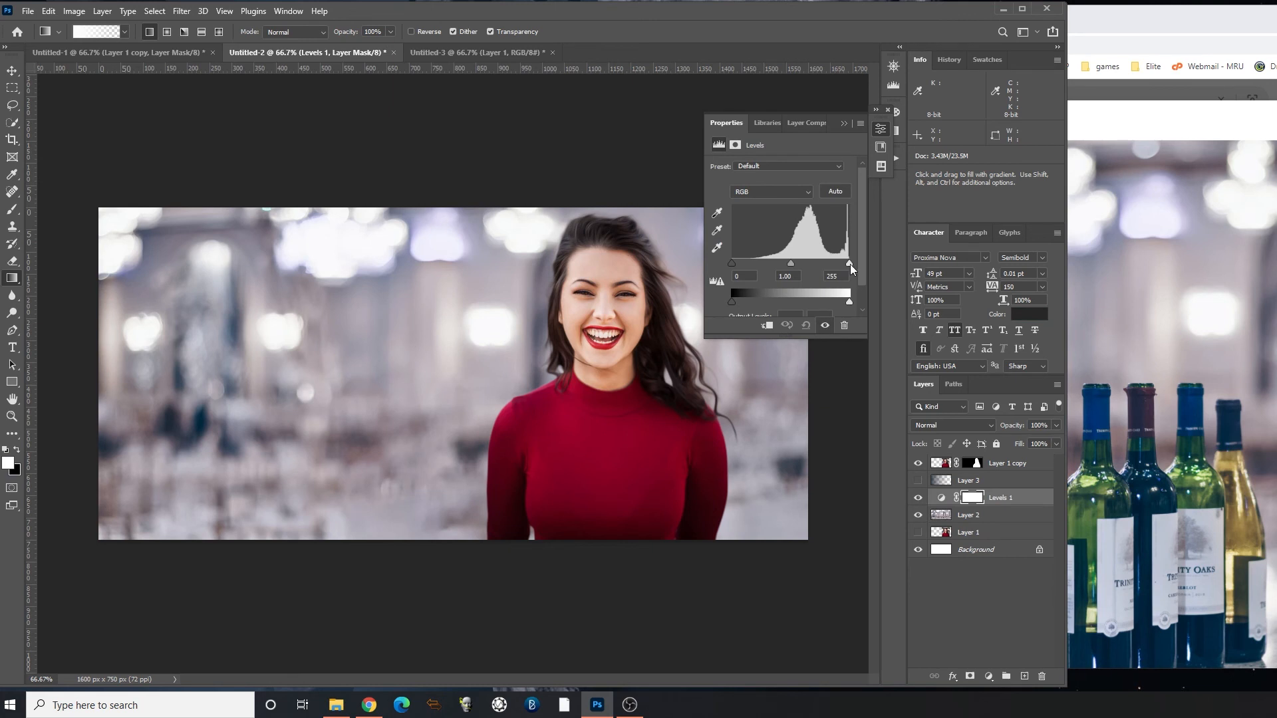
mouse_move(849, 265)
mouse_down()
mouse_move(816, 265)
mouse_move(853, 258)
mouse_up()
mouse_move(732, 269)
mouse_down()
mouse_move(769, 258)
mouse_move(727, 266)
mouse_up()
mouse_move(792, 264)
mouse_down()
mouse_move(821, 262)
mouse_move(781, 267)
mouse_move(805, 265)
mouse_up()
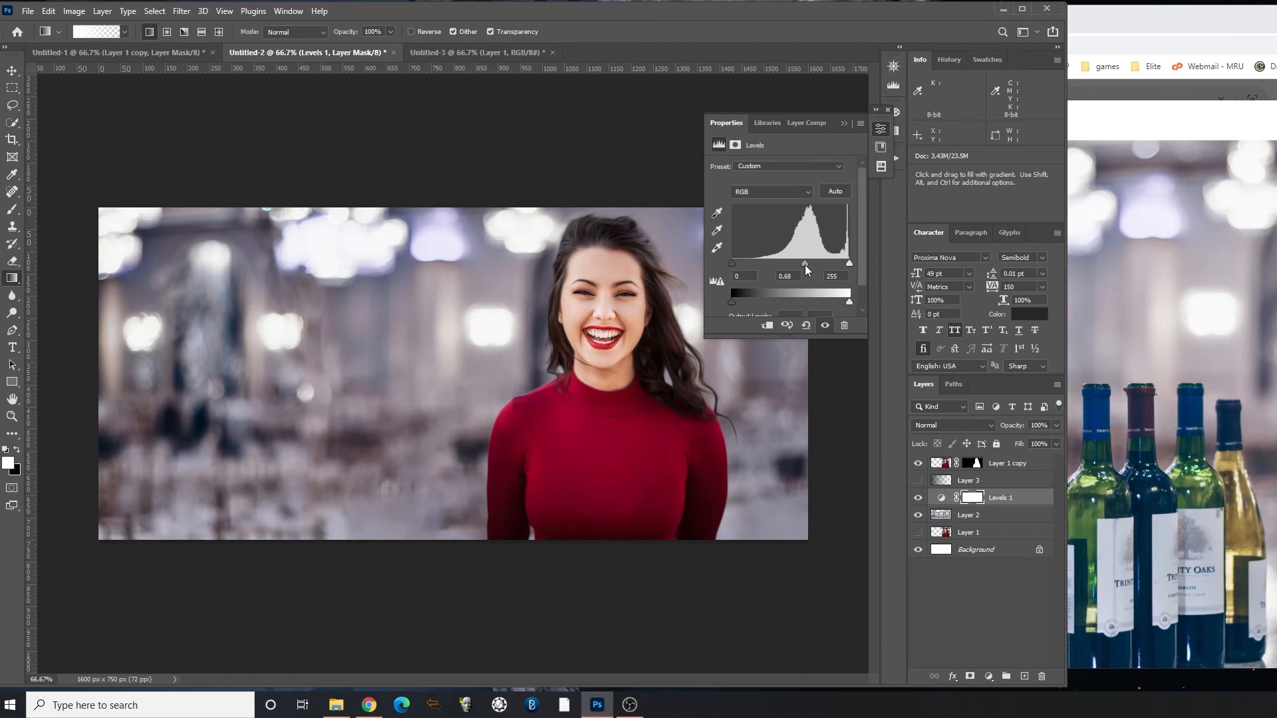
click(882, 131)
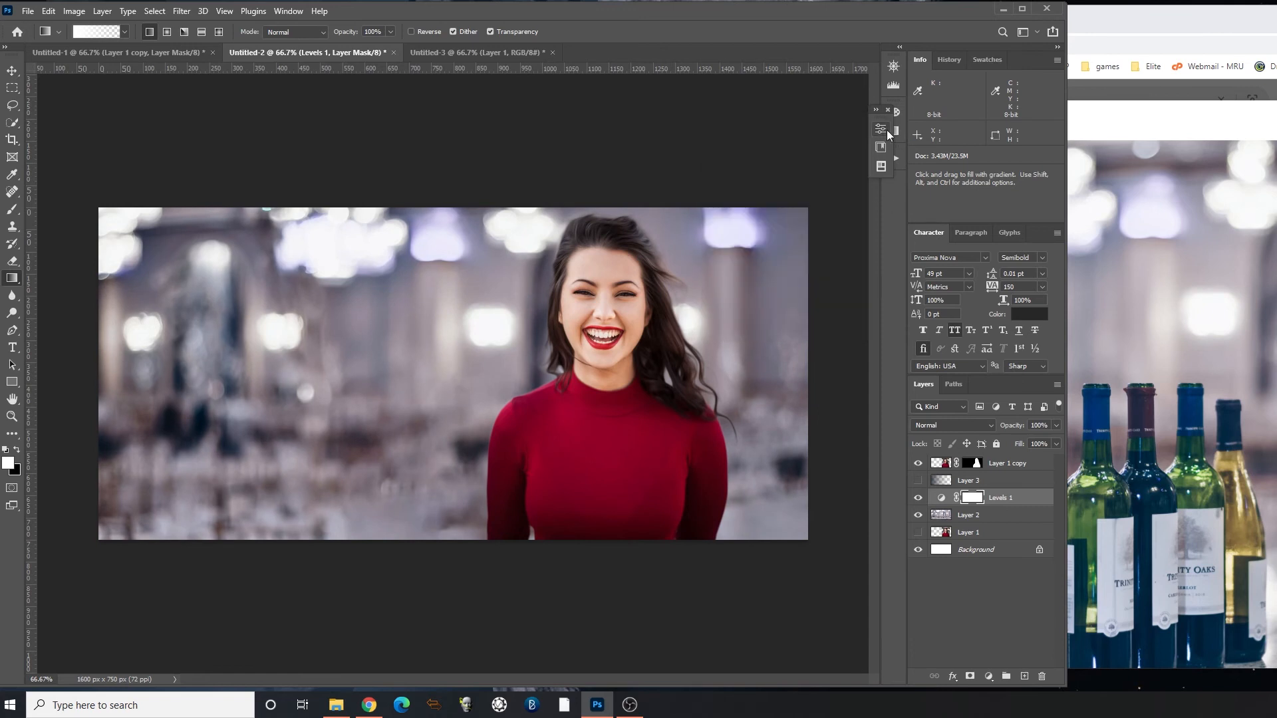
- Compare the image with and without Levels and the gradient, leaving both visible and the gradient layer selected
click(918, 499)
click(918, 499)
click(918, 480)
click(943, 481)
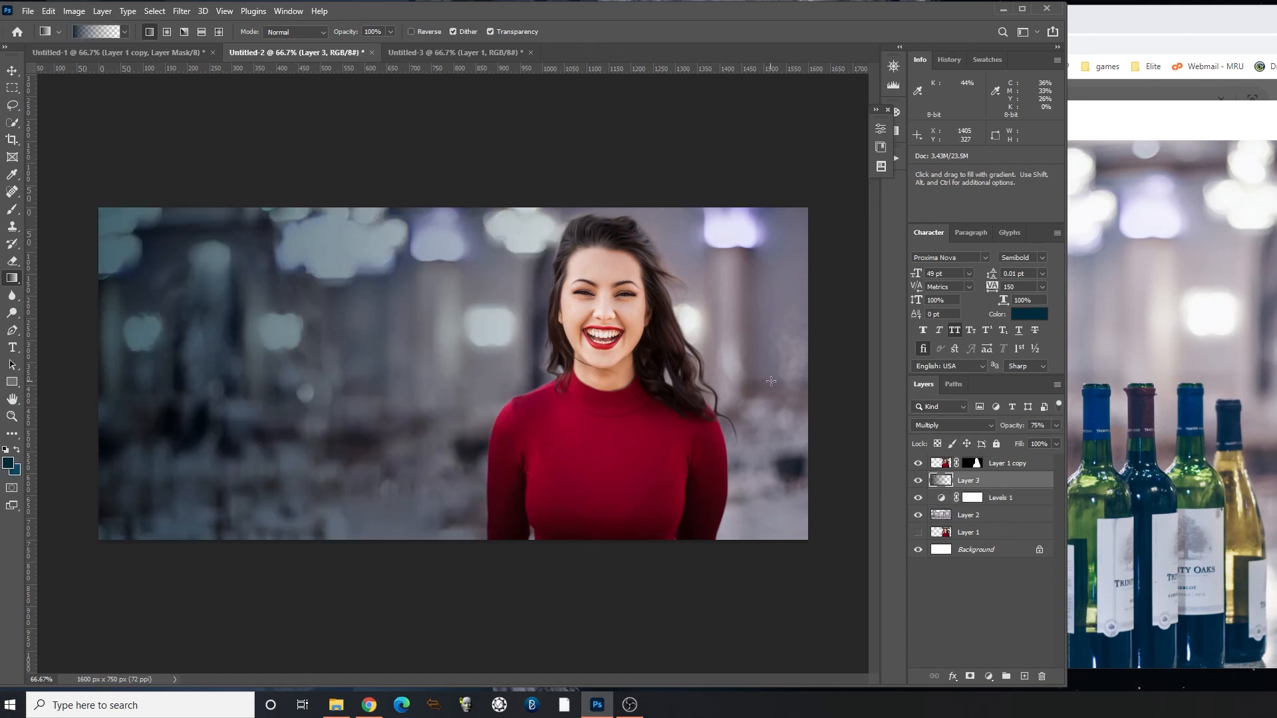
click(918, 480)
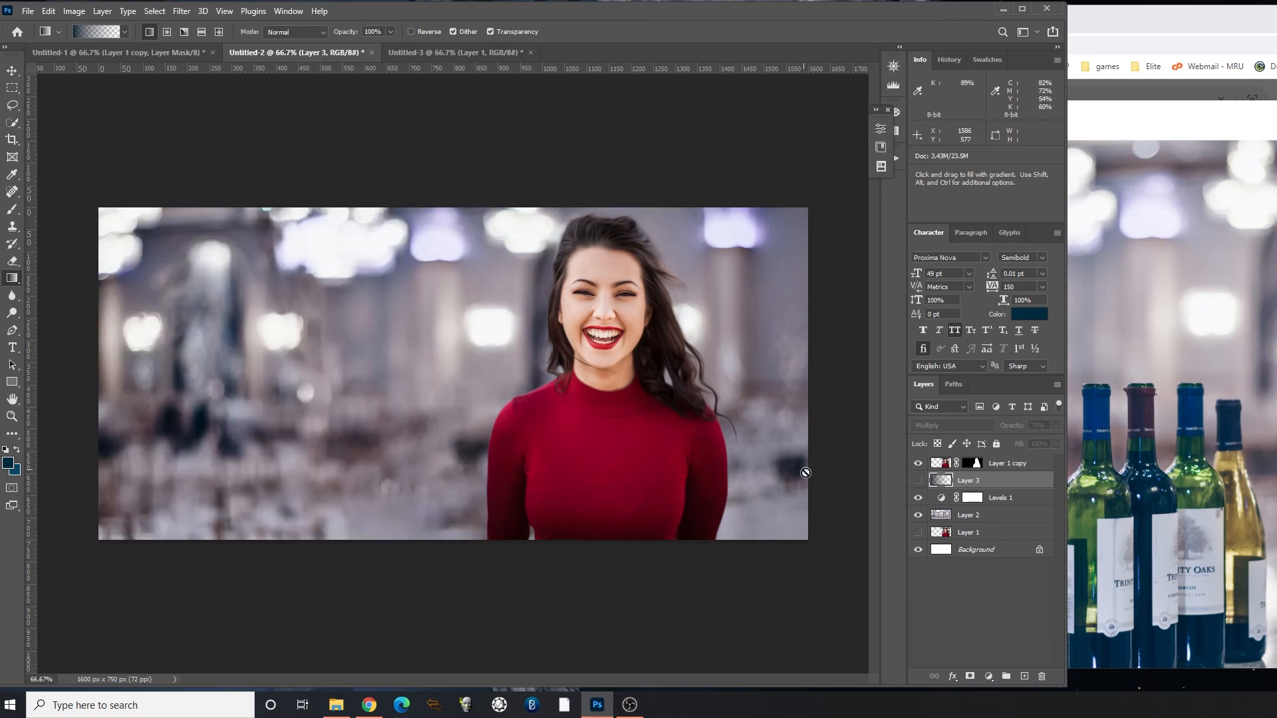
click(919, 481)
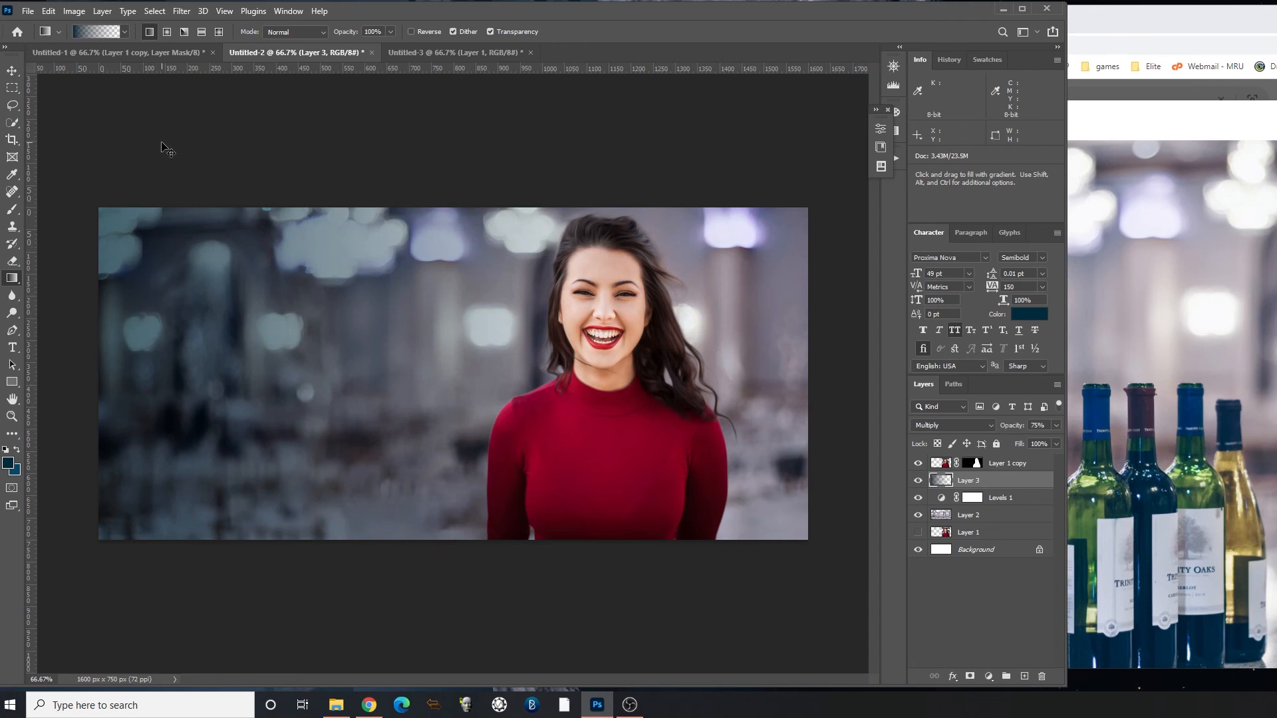
- Save the document to the Desktop as slide1.psd with layers and Maximize Compatibility on
key(ctrl+s)
click(66, 110)
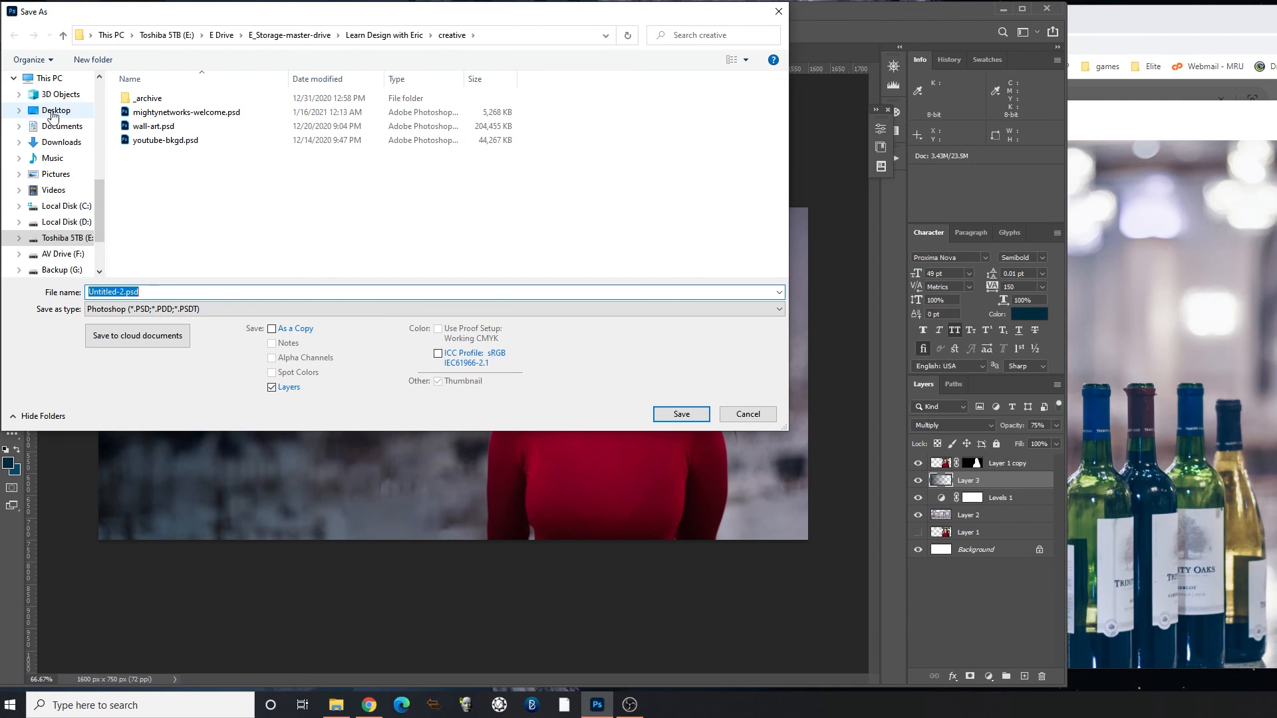
click(123, 292)
click(123, 291)
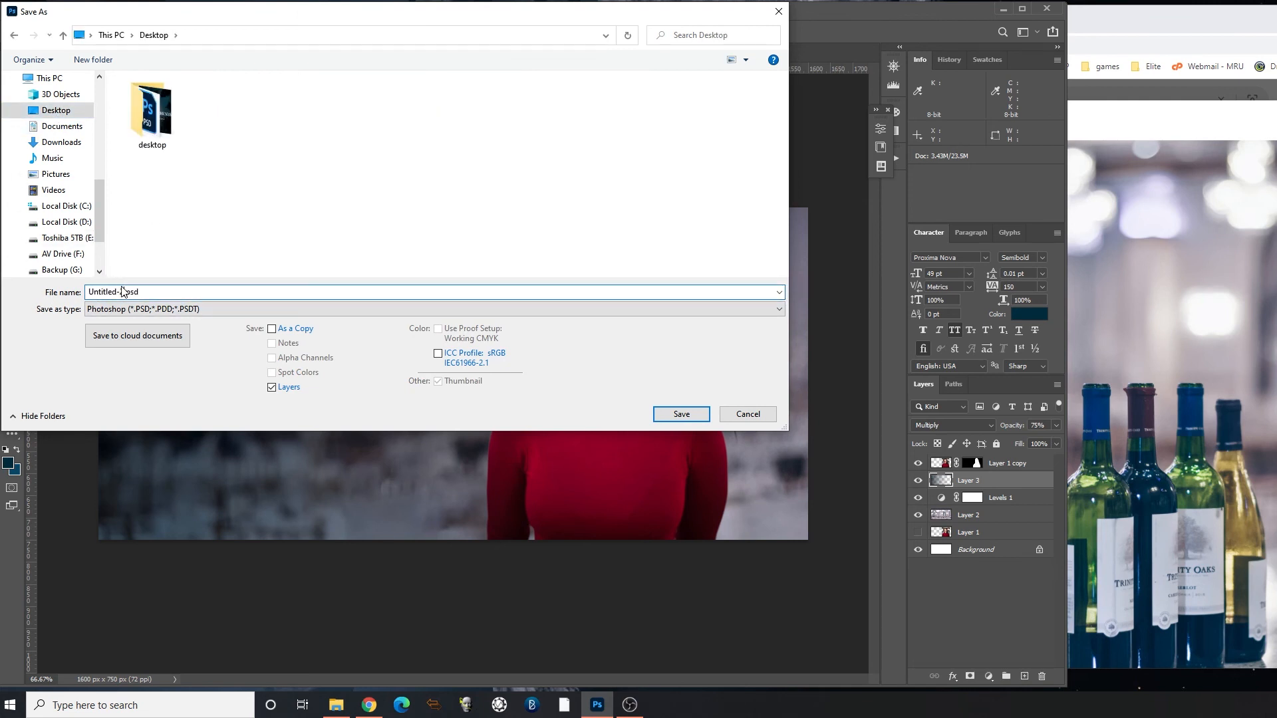
drag(123, 292, 32, 307)
key(BackSpace)
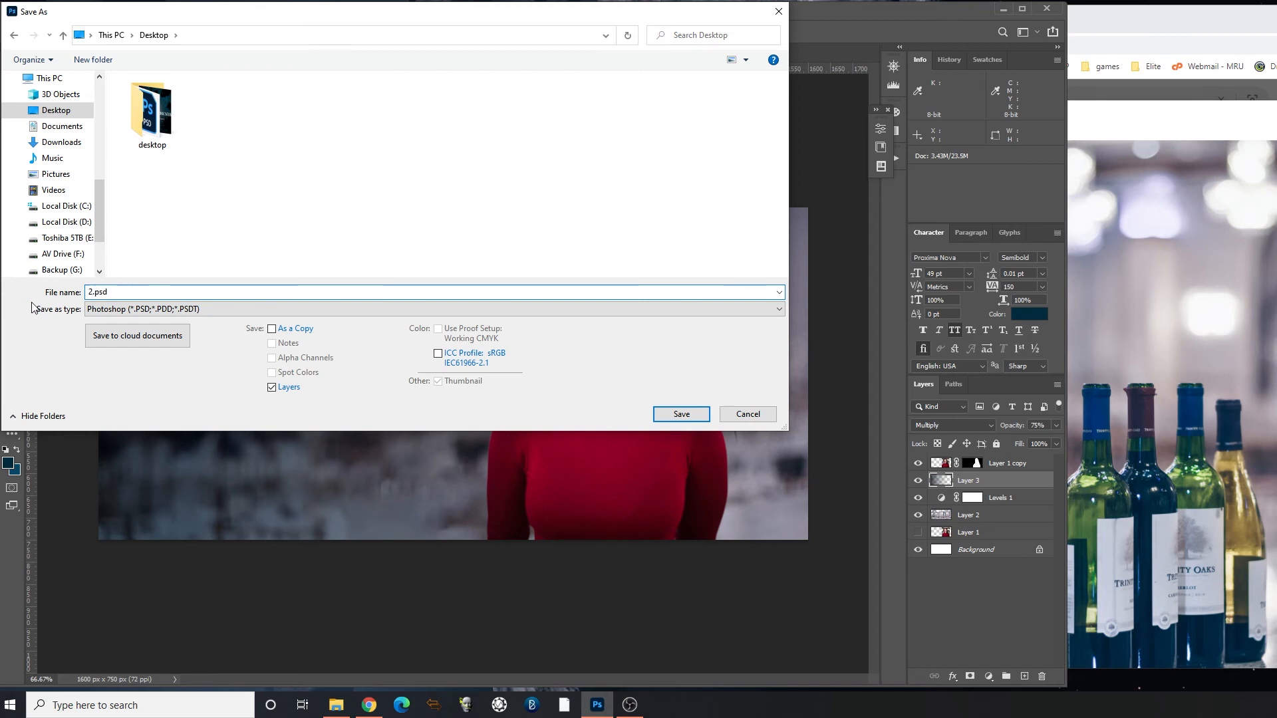
text(slide1)
key(Return)
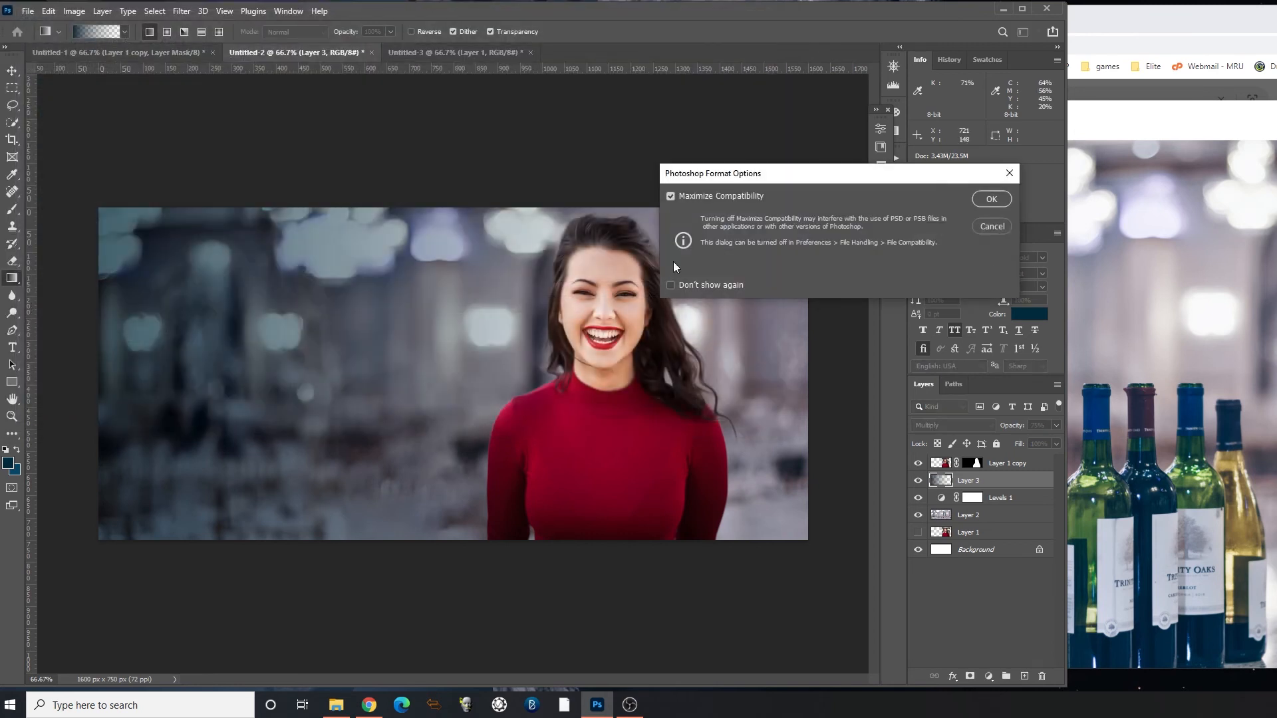
click(988, 199)
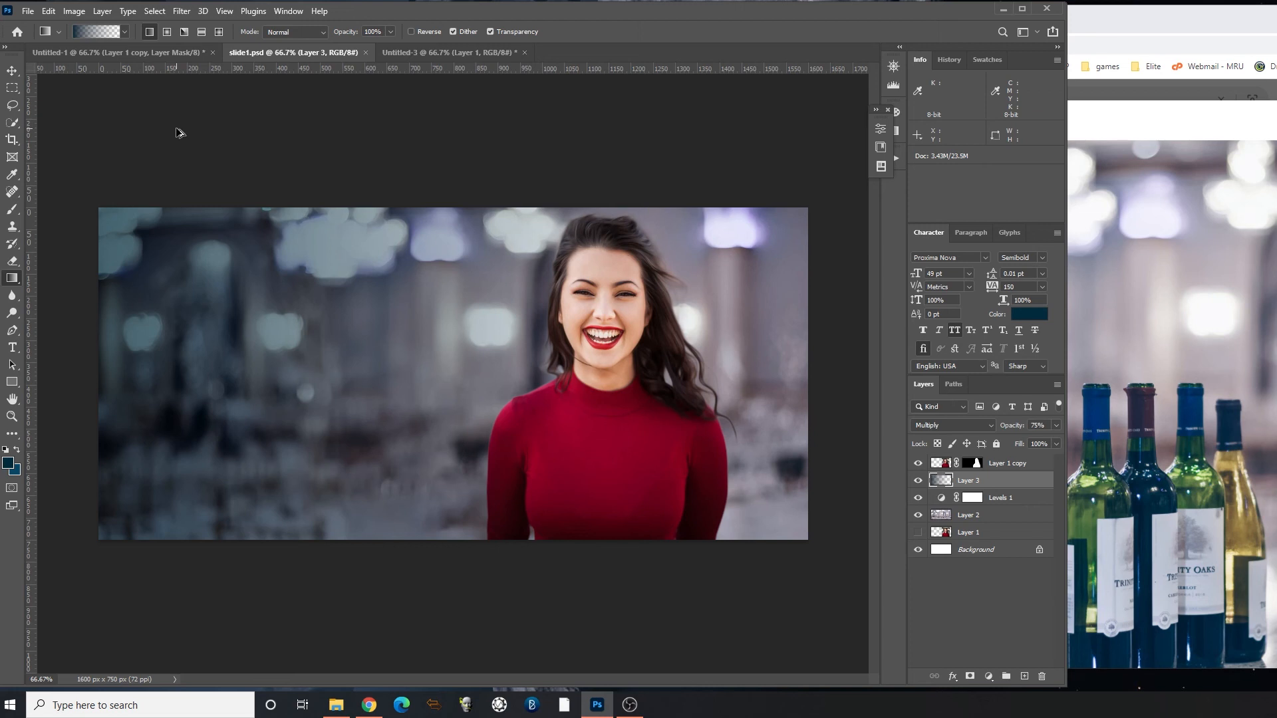
- Open Save for Web and inspect the background and the woman in the JPEG preview at quality 50
key(ctrl+alt+shift+s)
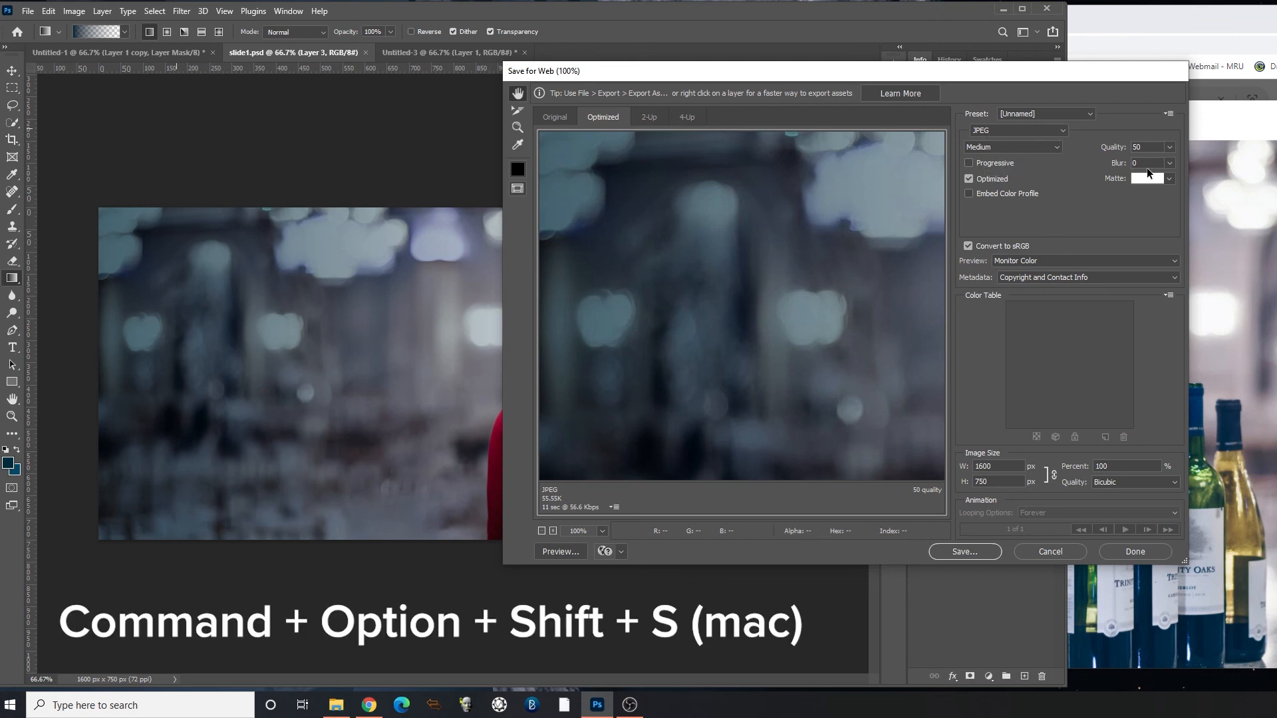
drag(847, 356, 575, 209)
drag(862, 166, 804, 261)
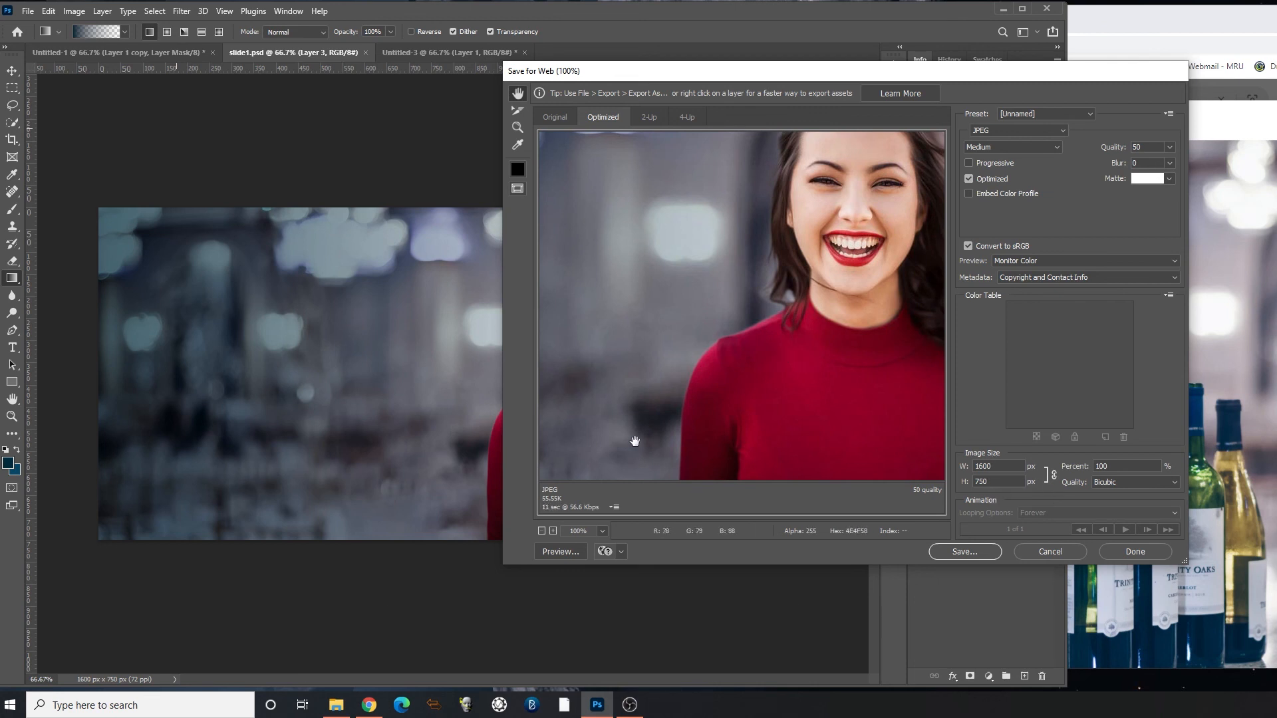
drag(816, 215, 736, 342)
drag(854, 287, 730, 357)
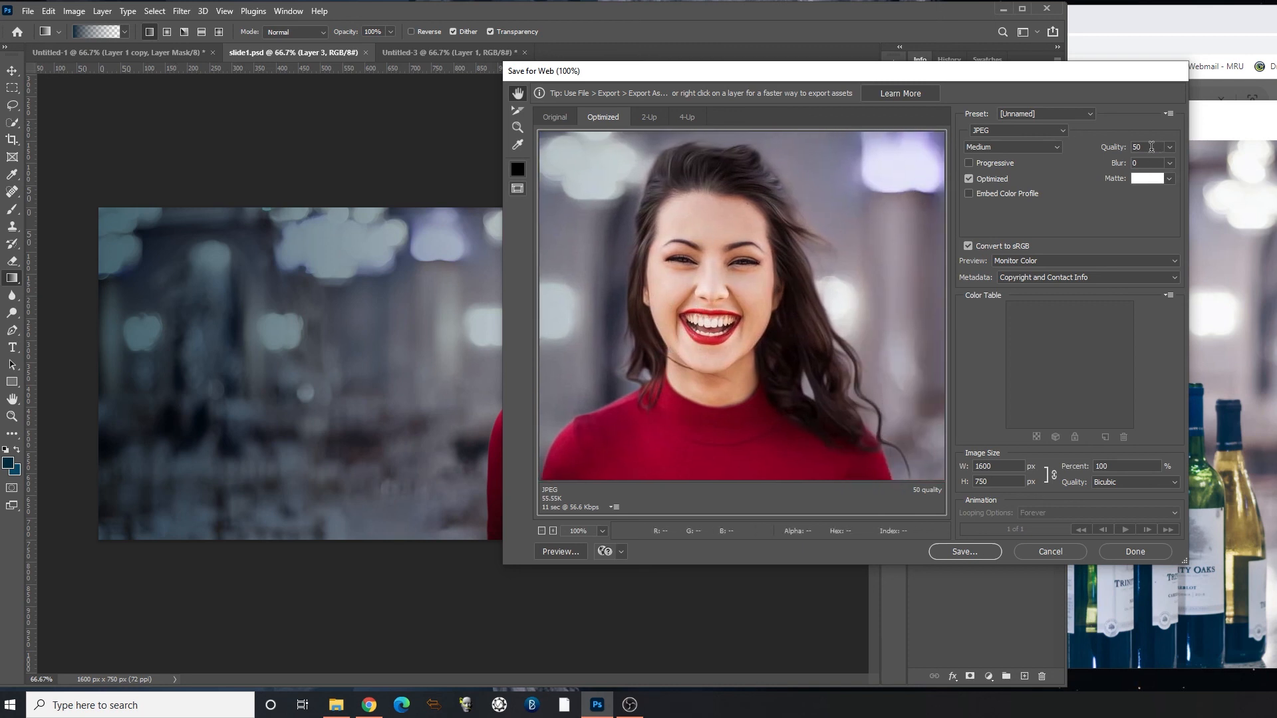
- Try a JPEG quality of 27 and check the woman and the background in the preview
click(1169, 147)
drag(1116, 164, 1119, 162)
drag(770, 310, 884, 300)
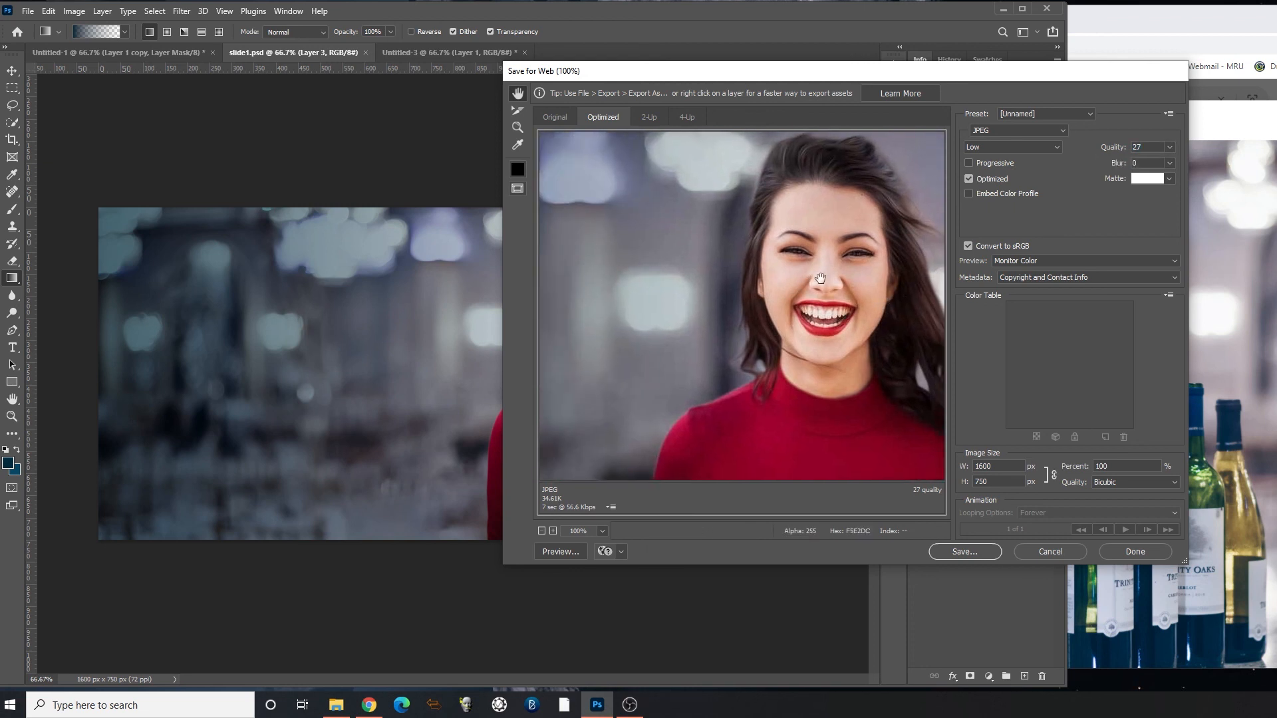
drag(665, 336, 847, 331)
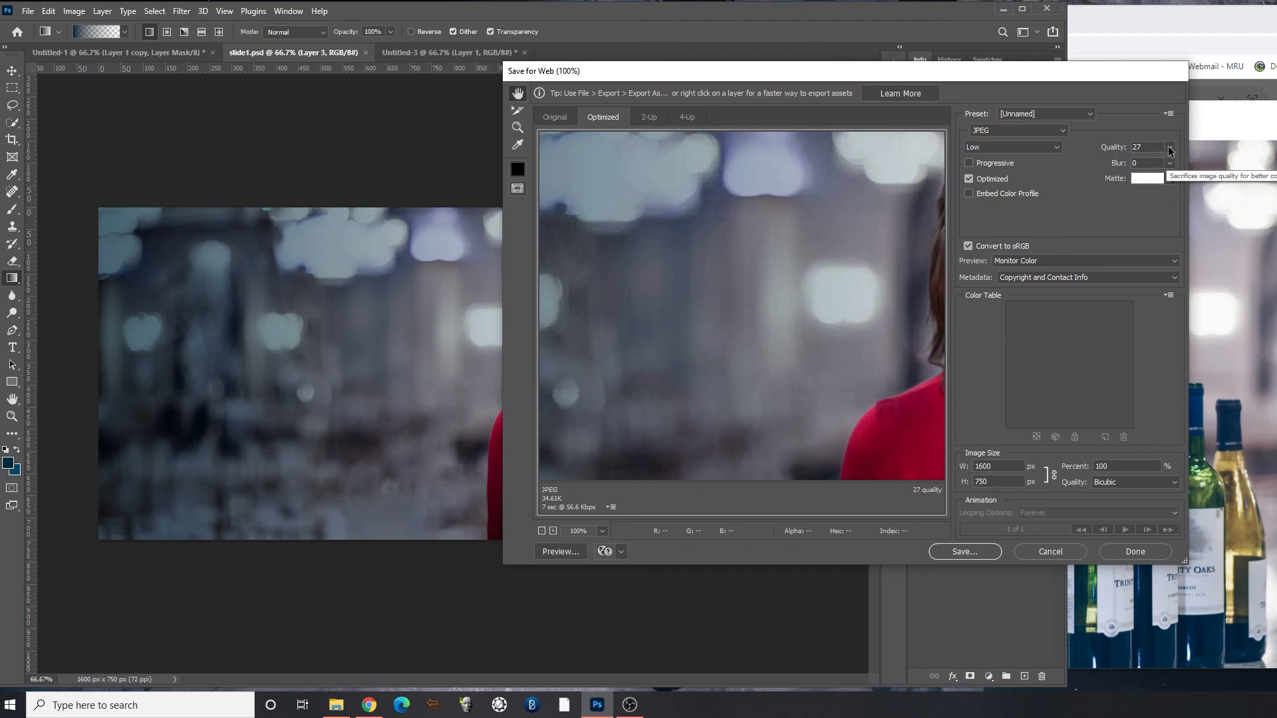
- Set the JPEG blur to 0.08 and check the woman in the preview
click(1170, 147)
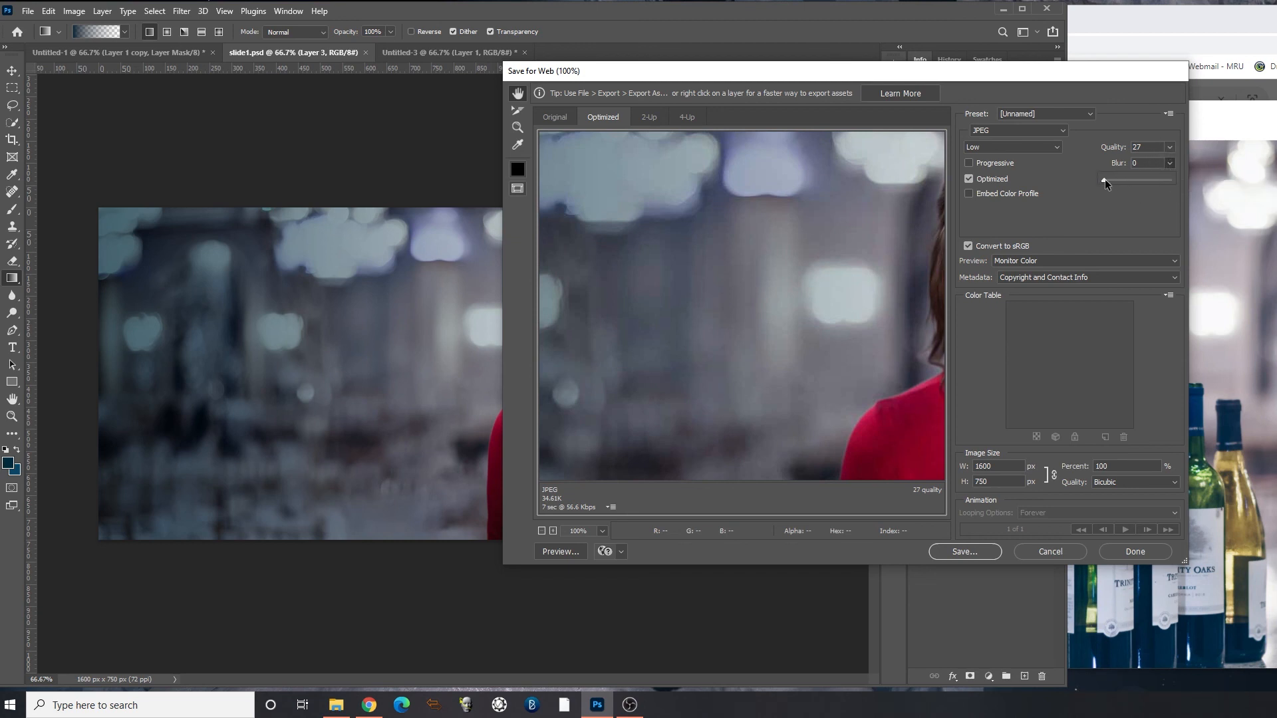
drag(1107, 179, 1108, 178)
drag(821, 354, 678, 328)
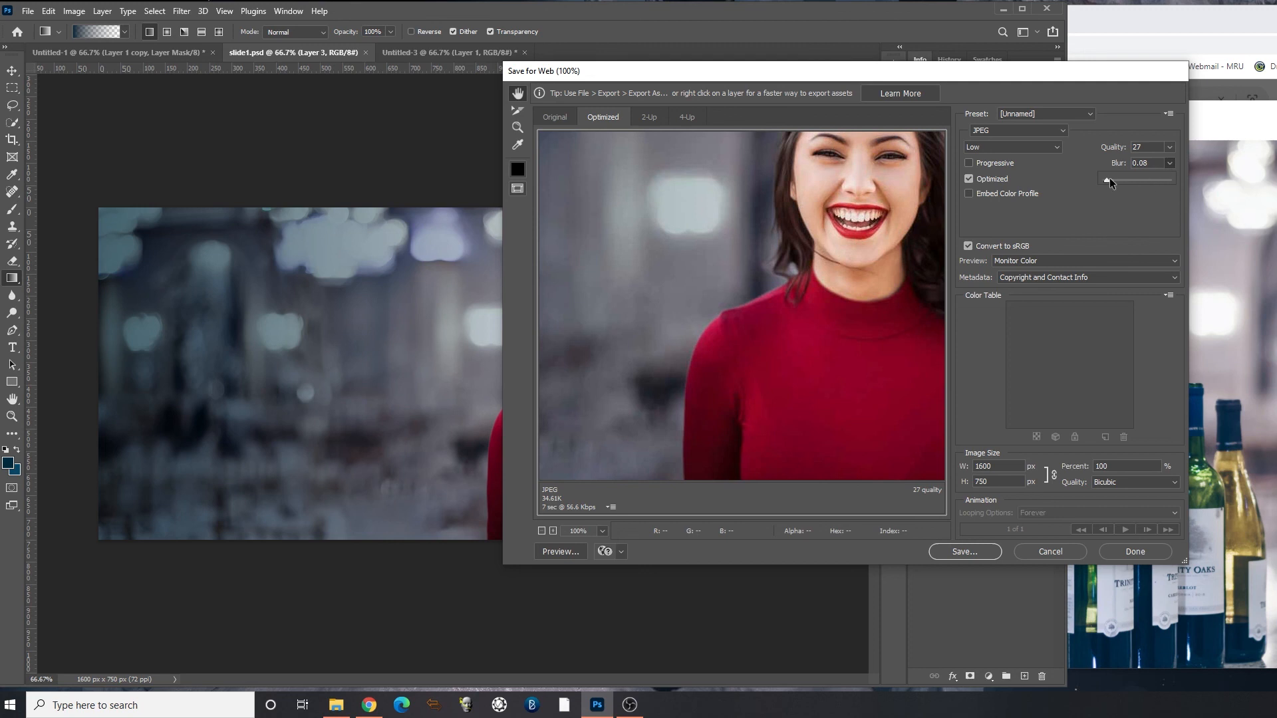
- Try a JPEG quality of 32 and examine the woman's face and sweater in the preview
click(1170, 147)
drag(1124, 165, 1127, 164)
drag(654, 353, 562, 325)
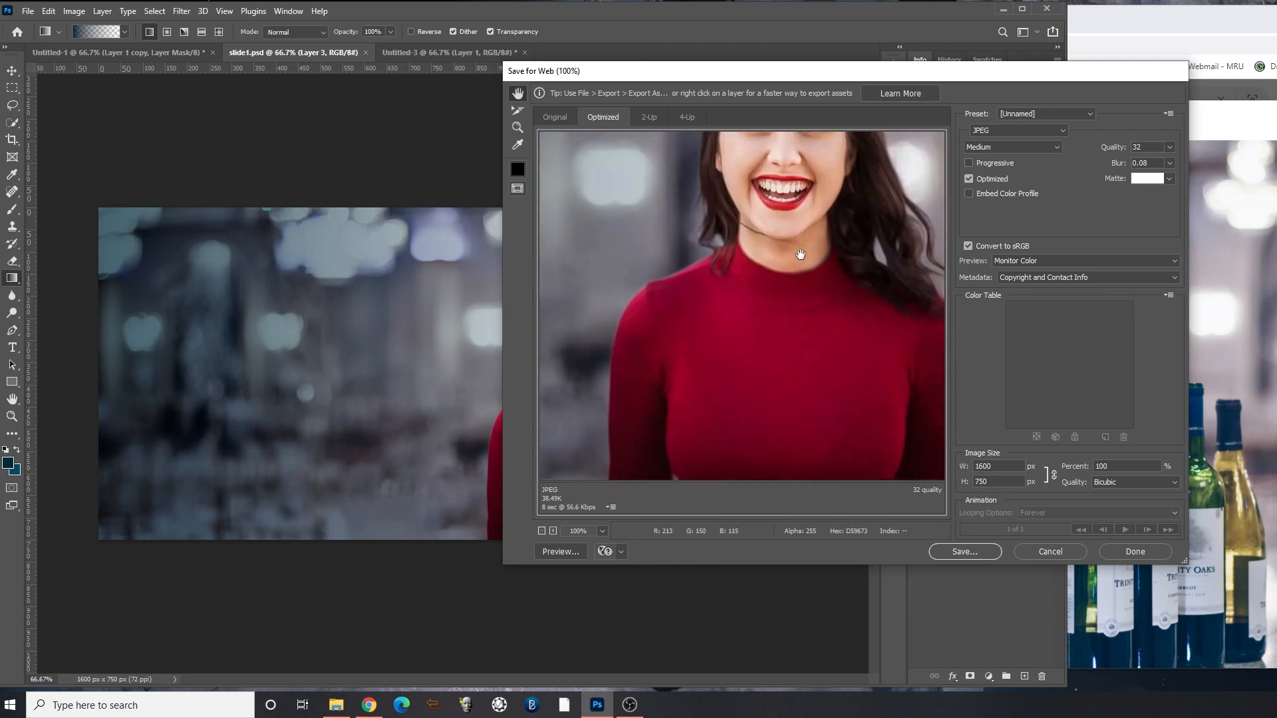
drag(795, 259, 747, 322)
drag(732, 469, 729, 420)
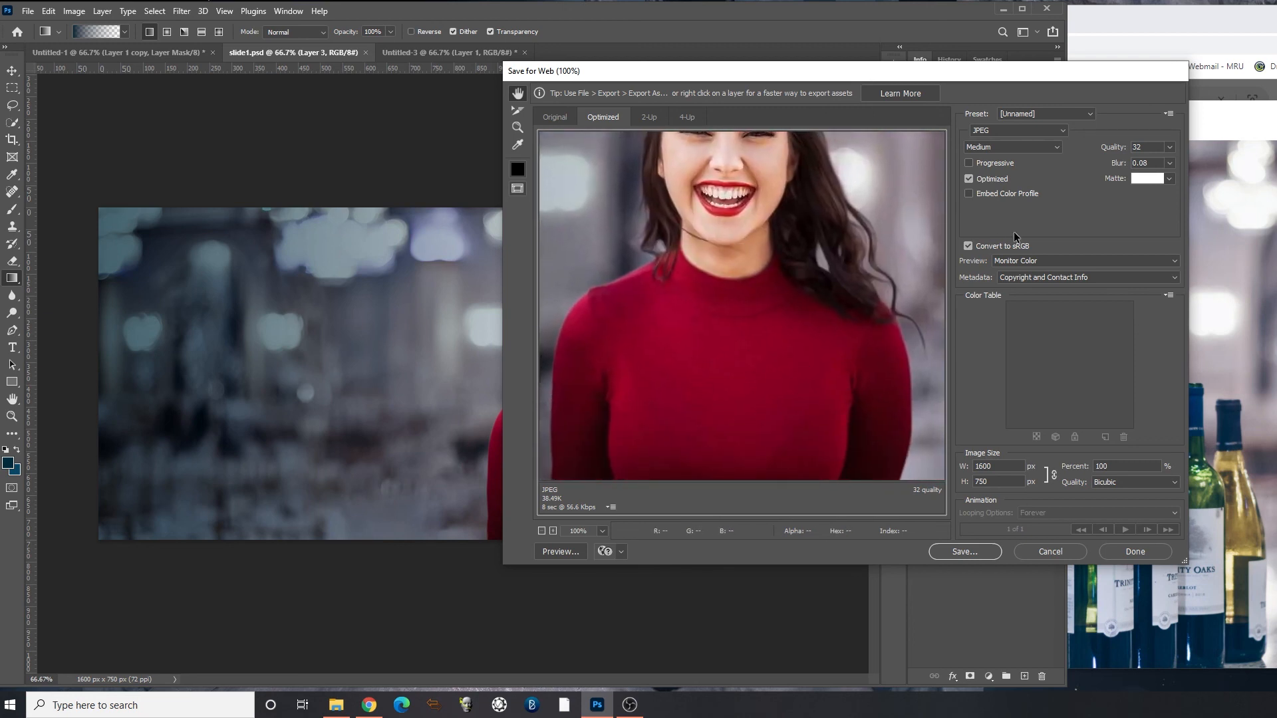
- Set the JPEG quality to 39 and check the blurred background in the preview
click(1170, 147)
drag(684, 286, 861, 334)
drag(667, 251, 783, 339)
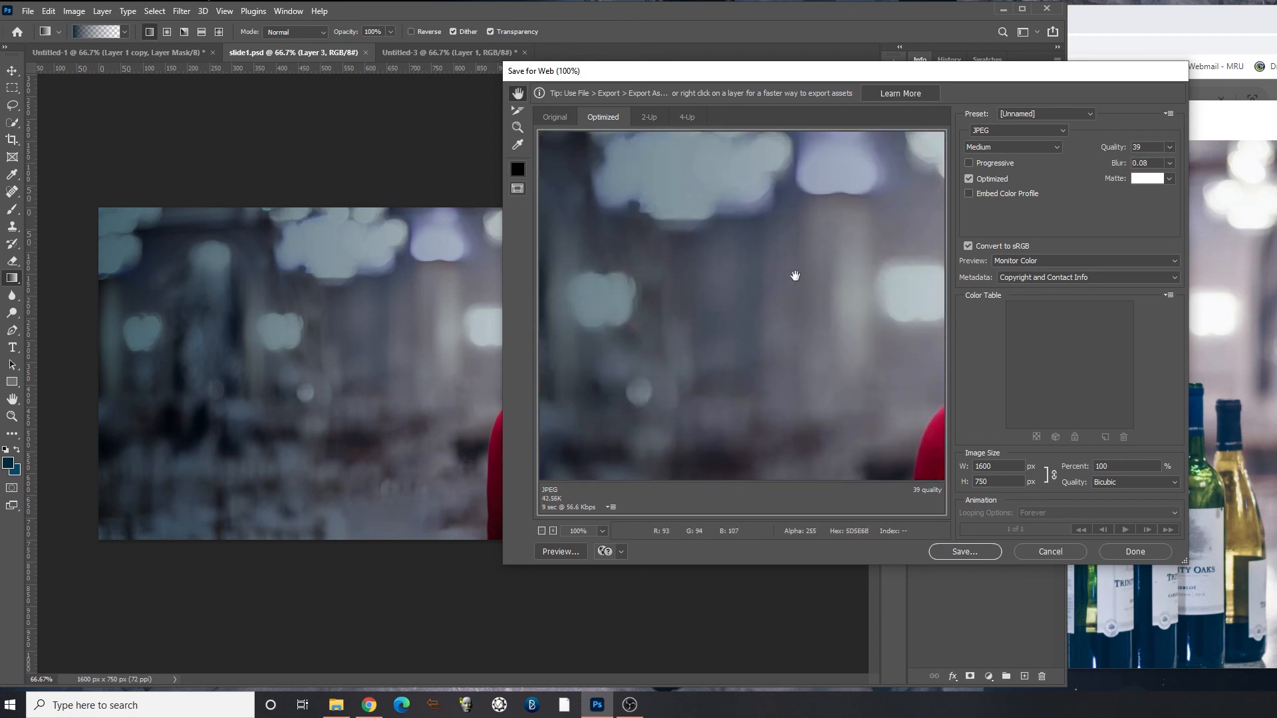
drag(795, 274, 620, 309)
- Save the optimized image to the Desktop as slide1.jpg
click(963, 554)
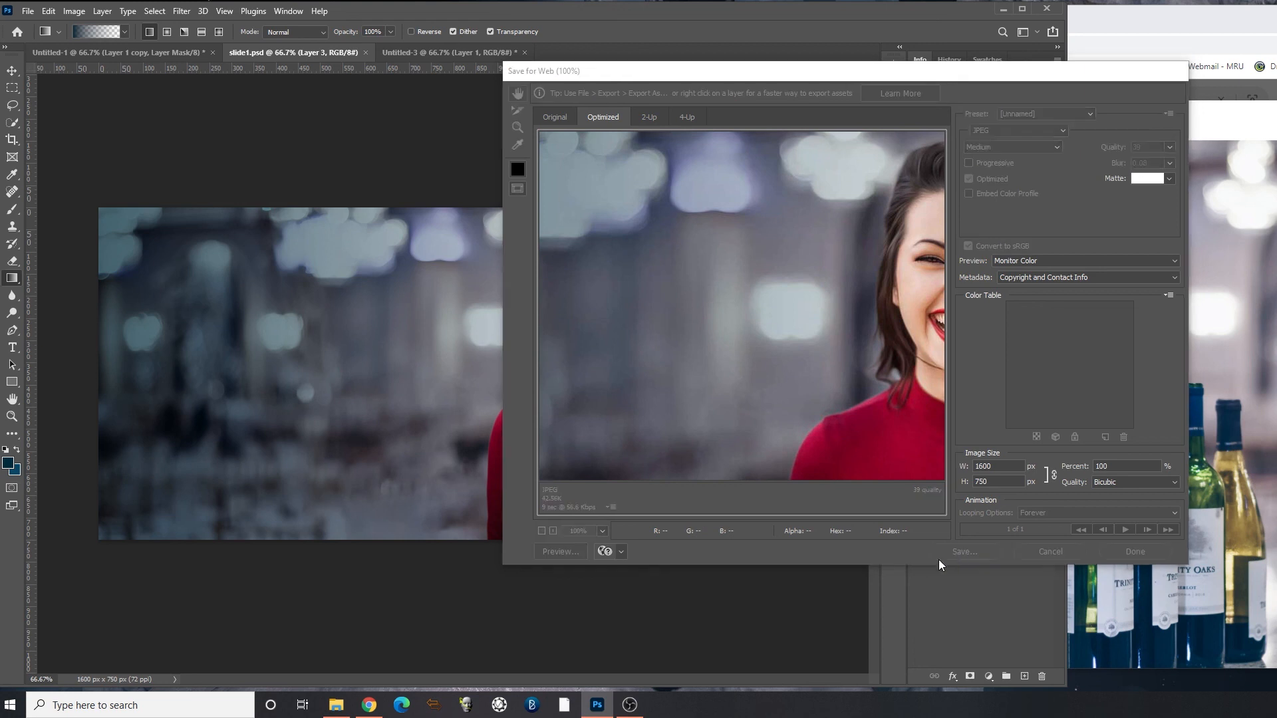
click(539, 187)
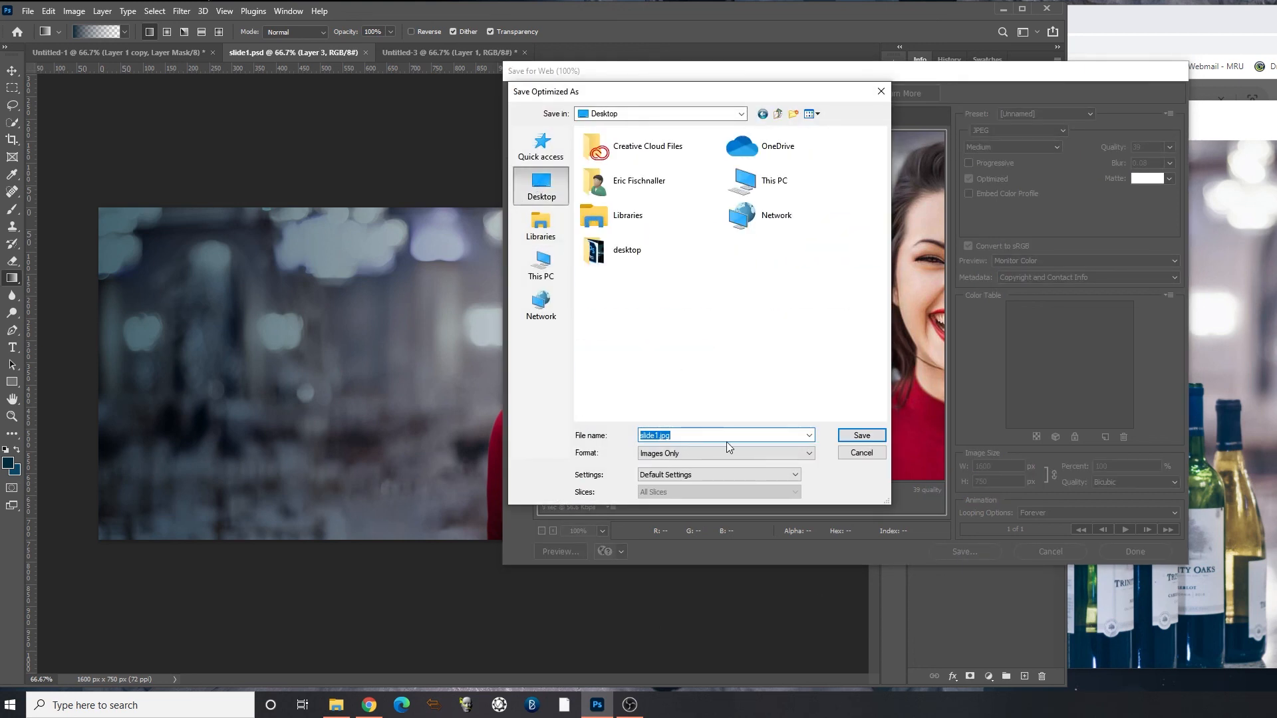
click(660, 438)
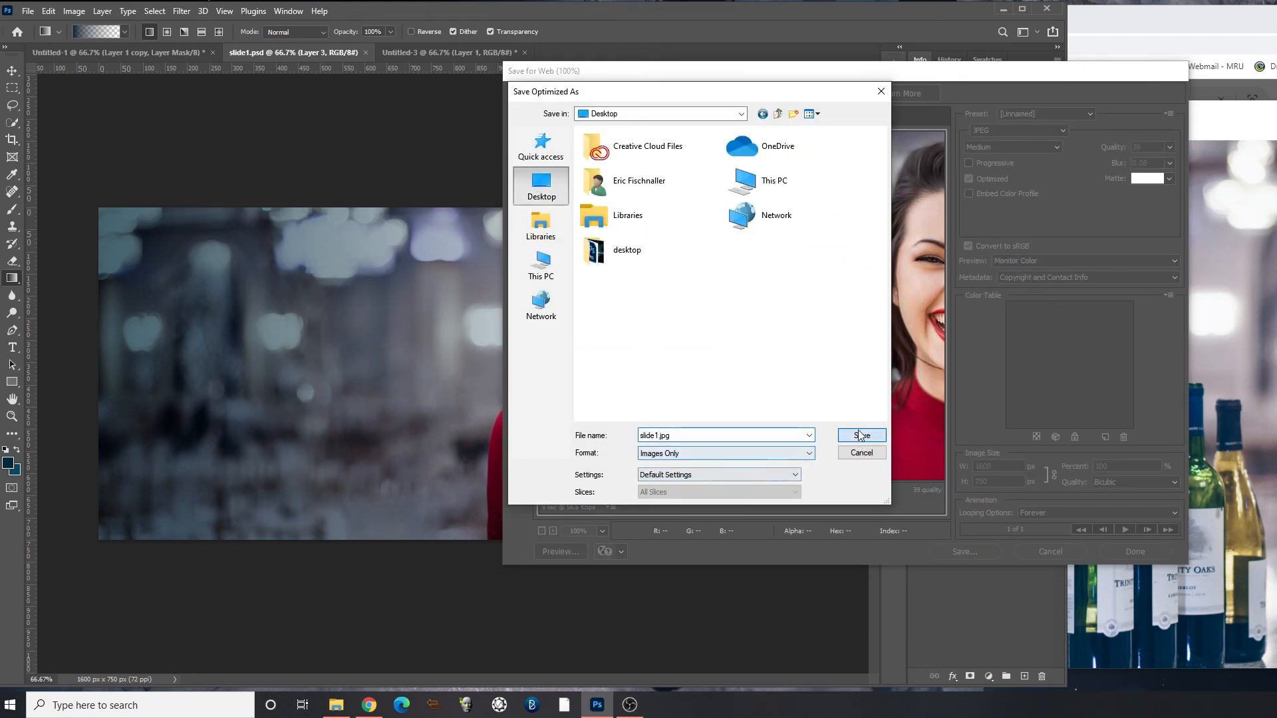
click(861, 435)
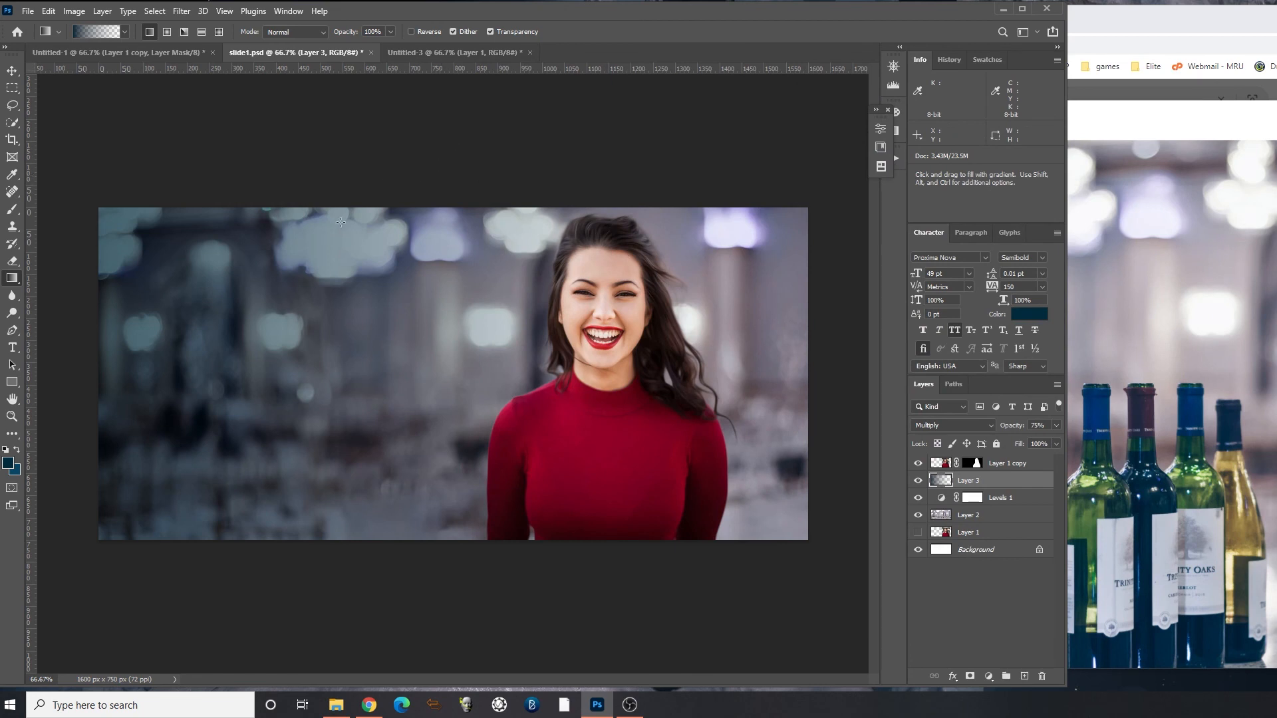
- Save the document and review the composite's layers by hiding them one by one down to Layer 1 and showing all of them again
key(ctrl+s)
click(918, 463)
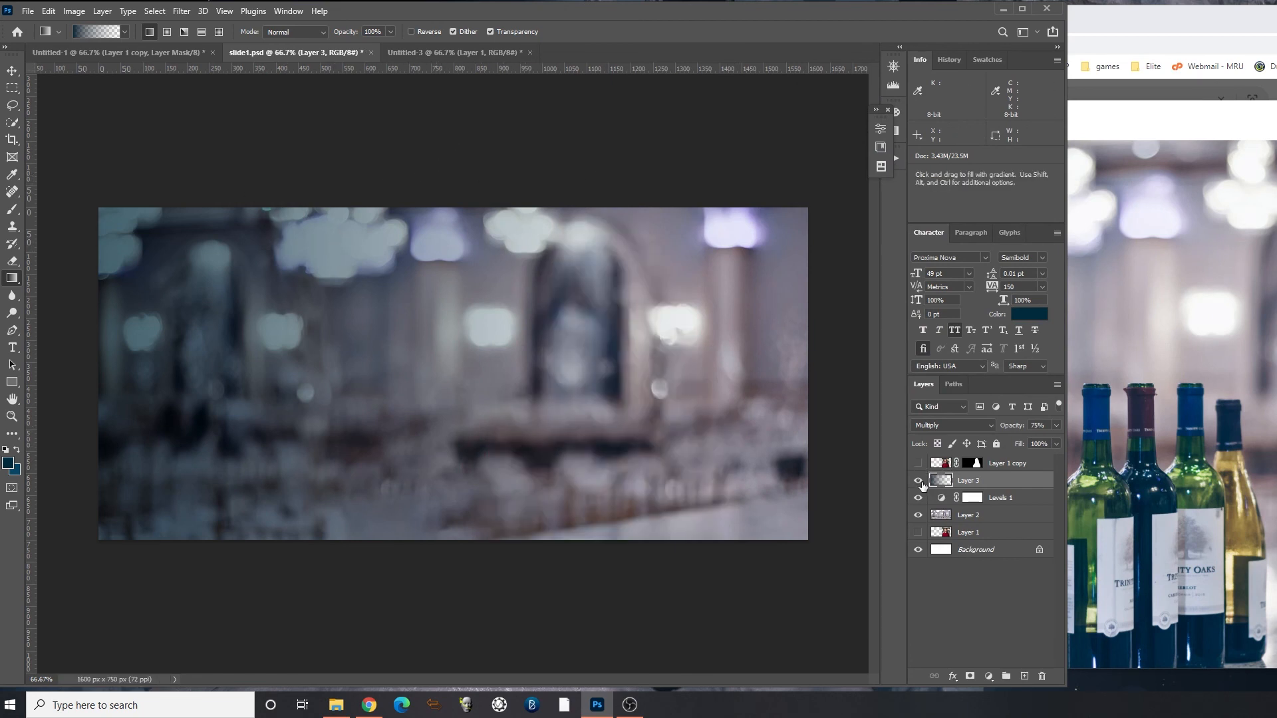
click(919, 480)
click(918, 498)
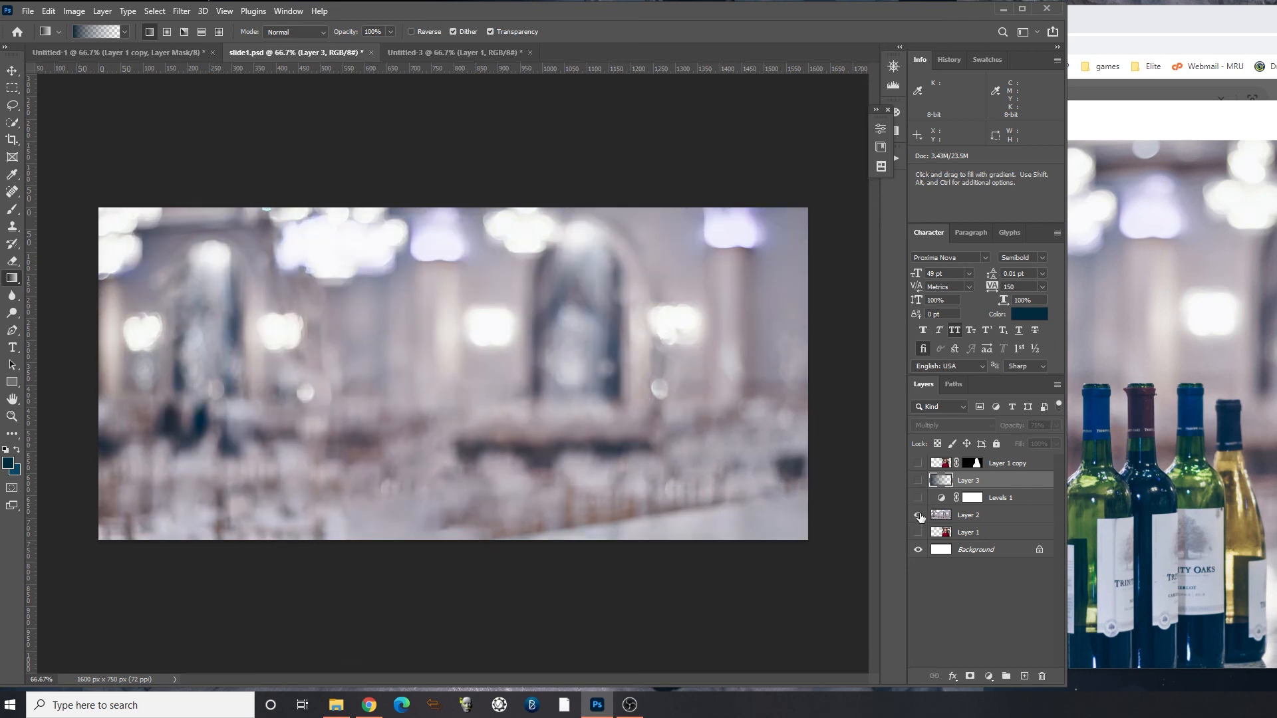
click(918, 515)
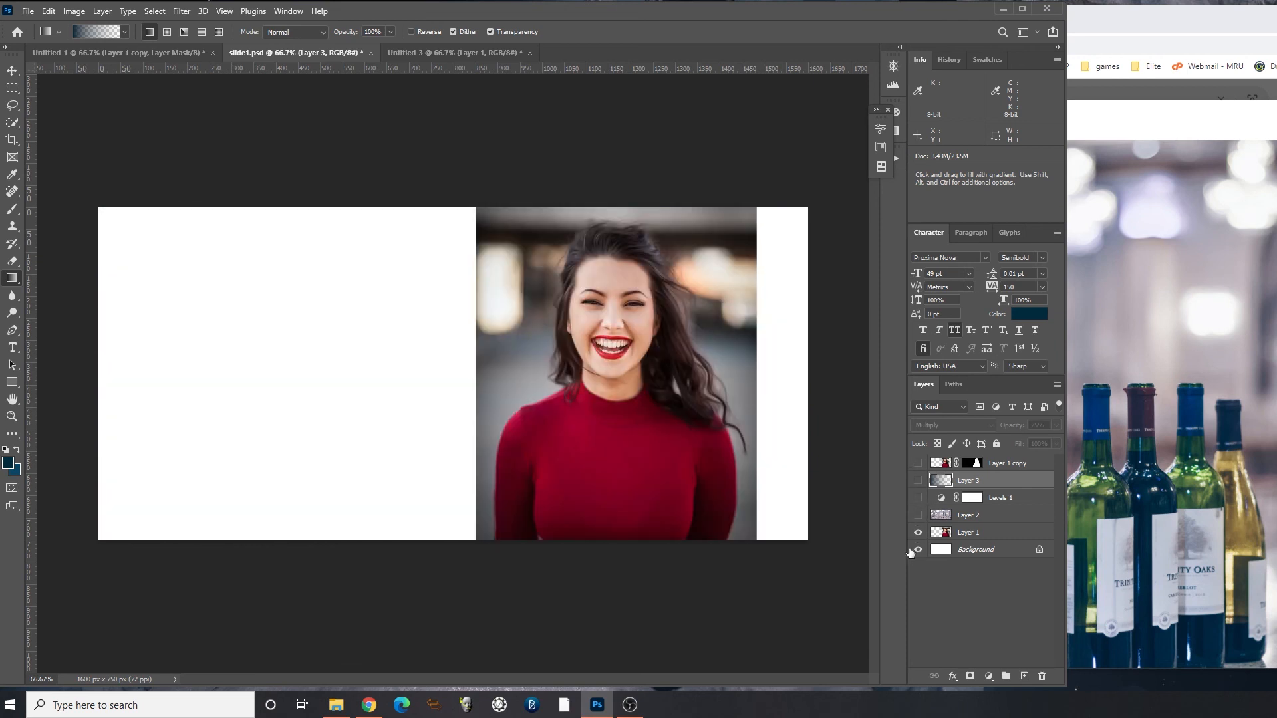
drag(918, 516, 917, 465)
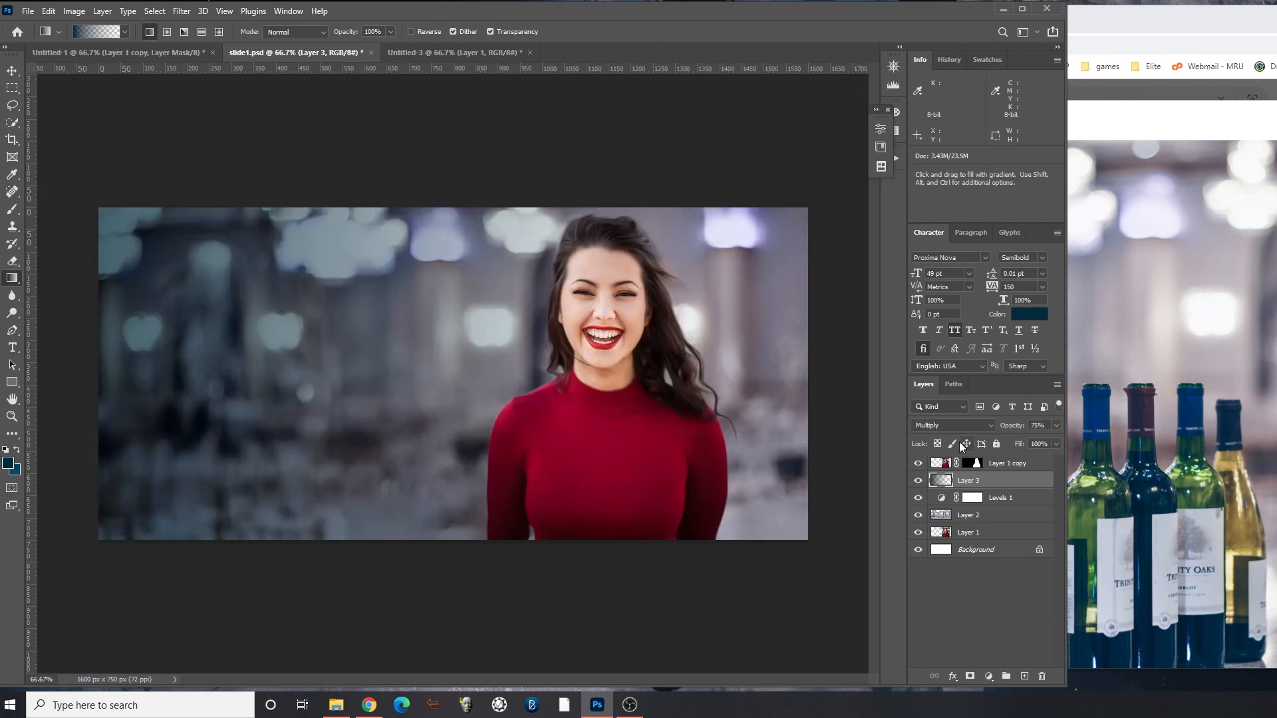
- Place a LOREM IPSUM placeholder text line over the dark area left of the woman and set its colour to white (ffffff)
click(12, 347)
click(181, 344)
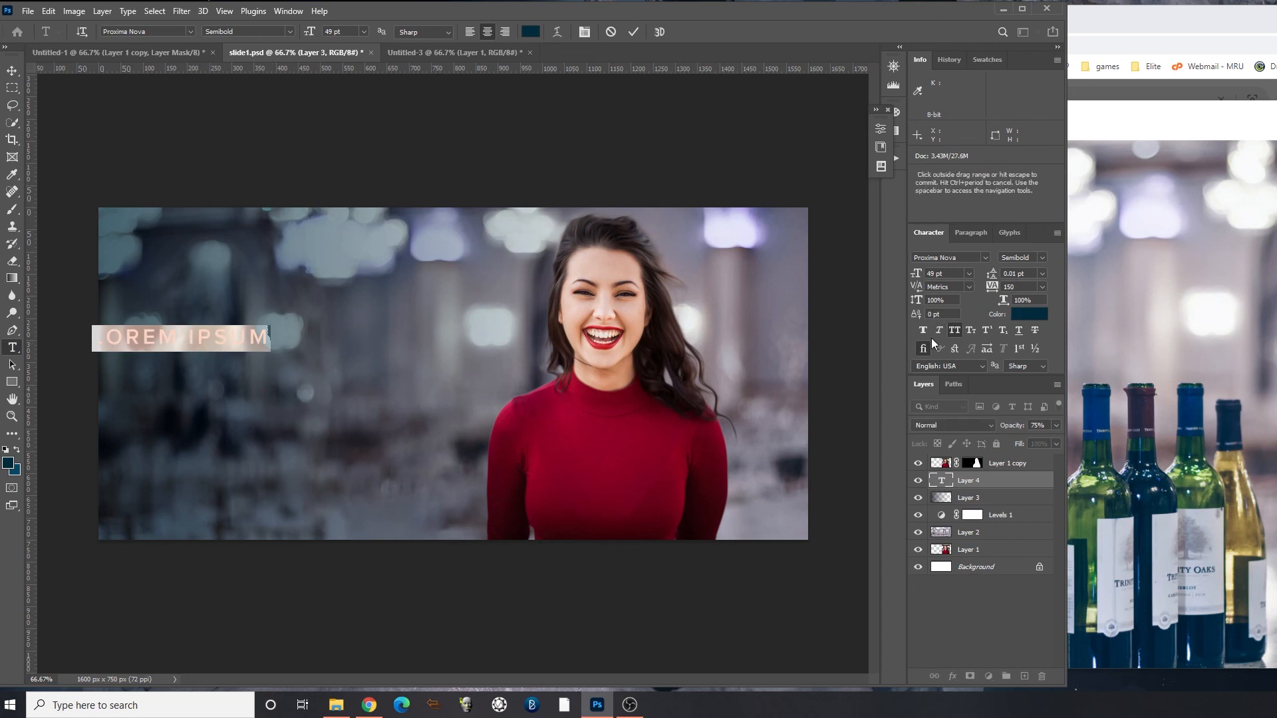
click(1027, 315)
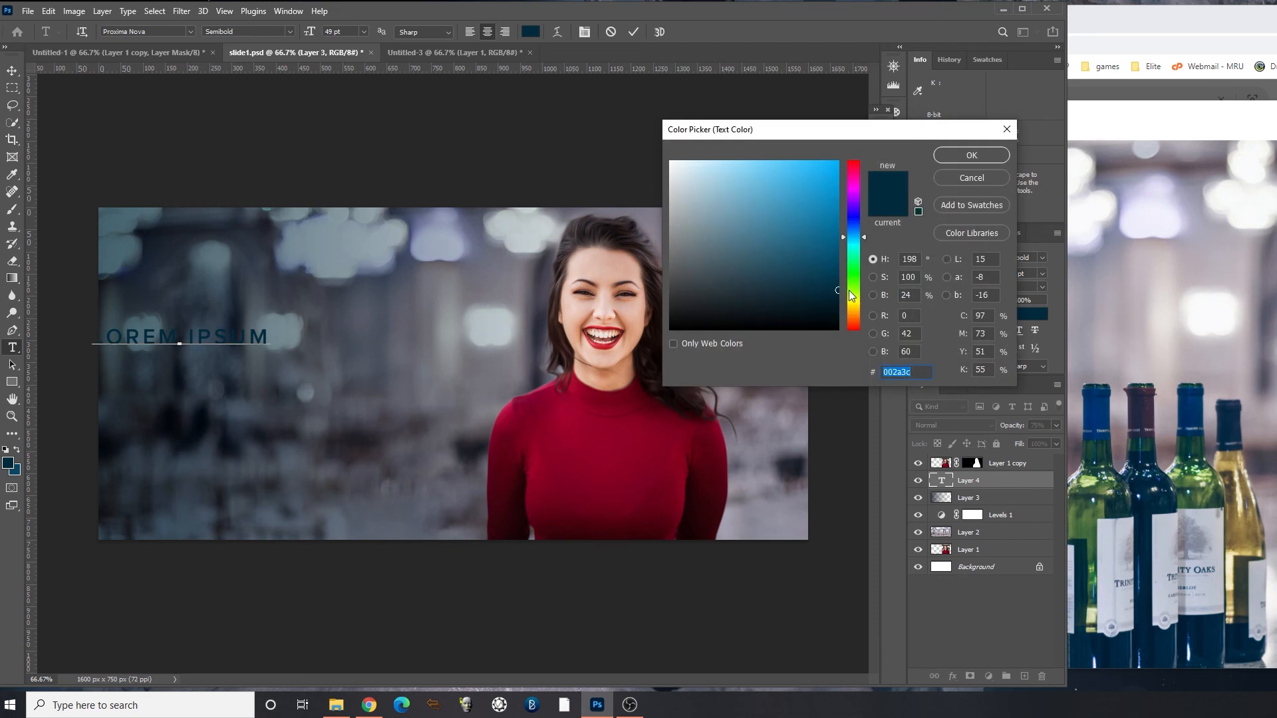
text(17191a)
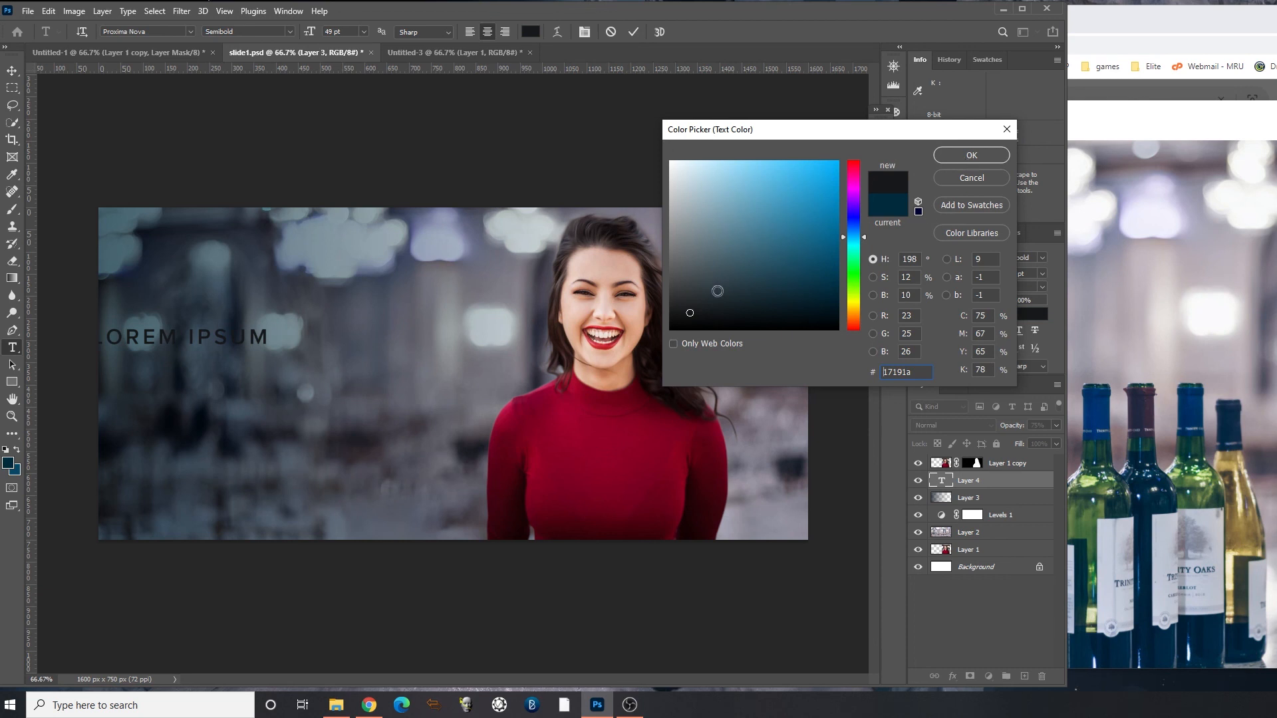
drag(691, 316, 671, 161)
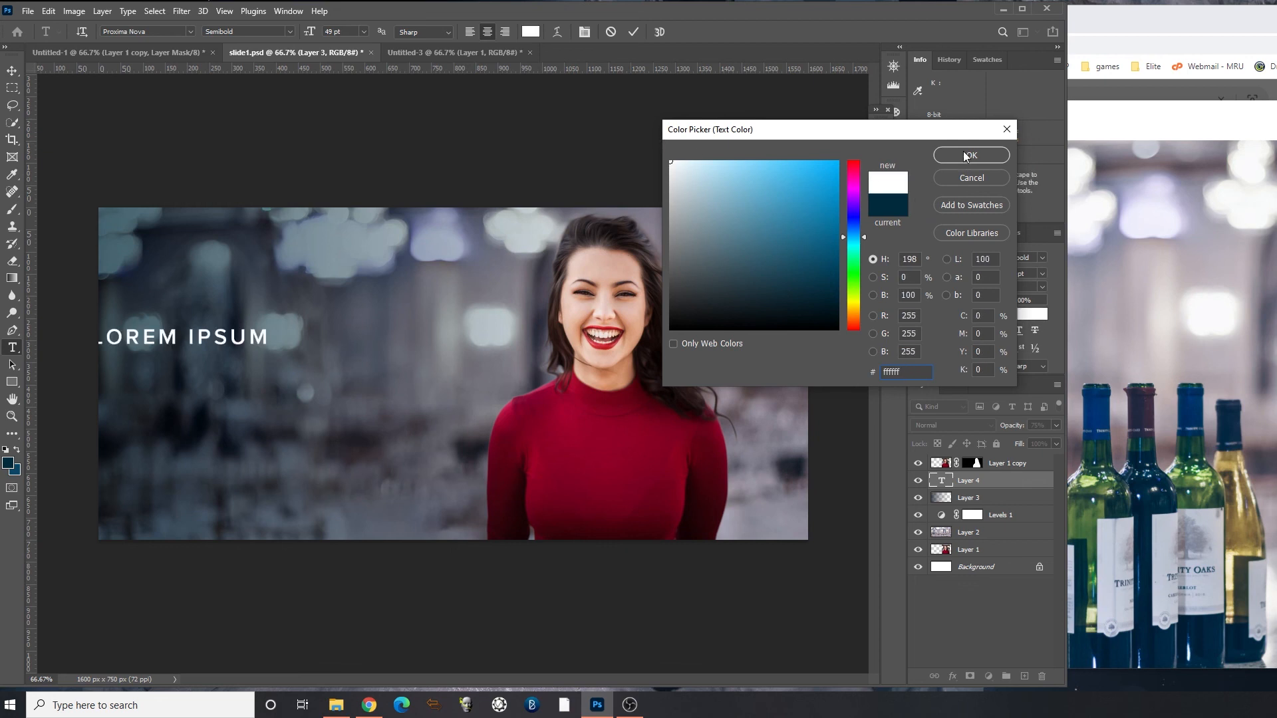
click(971, 155)
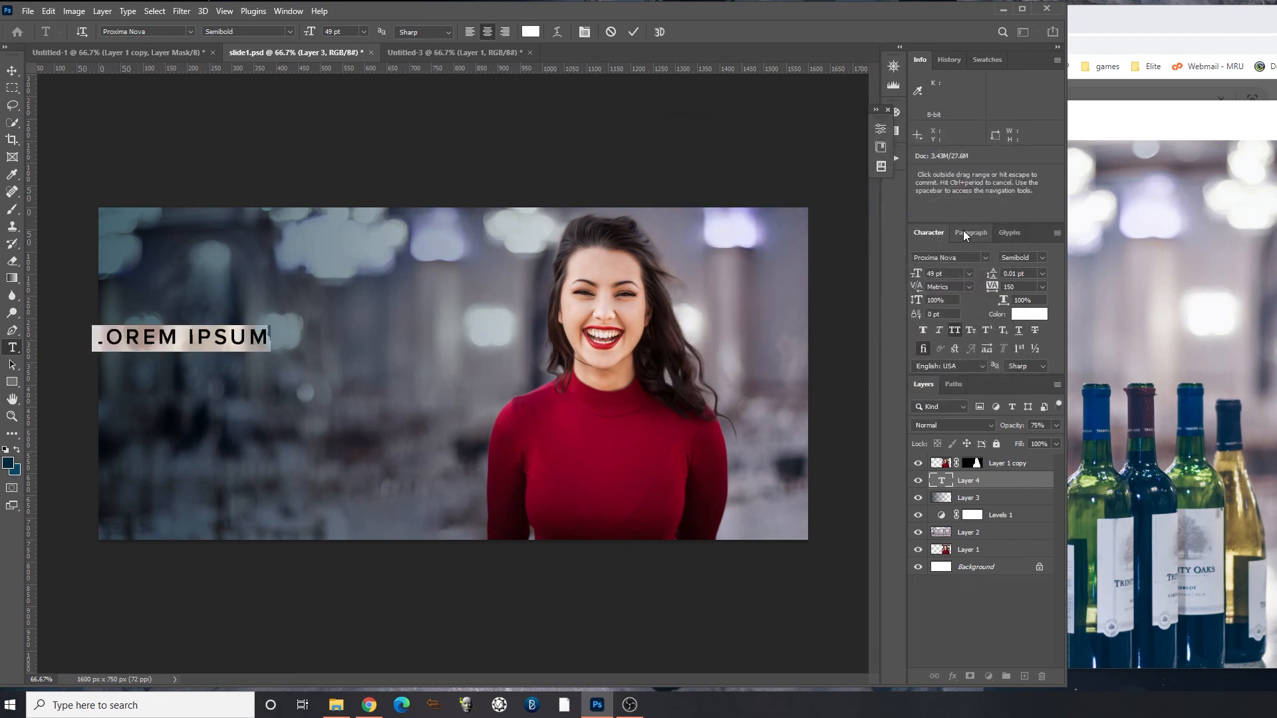